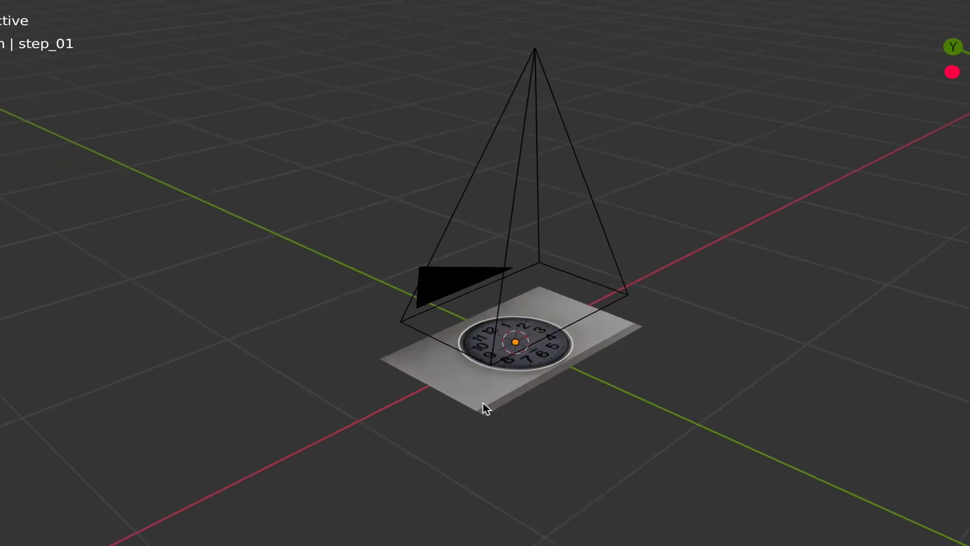
- Examine the clock plane and camera setup from several angles and through the camera
{"action": "middle_click_drag", "start_coordinate": [483, 402], "coordinate": [575, 354]}
{"action": "scroll", "coordinate": [475, 387], "scroll_direction": "up", "scroll_amount": 5}
{"action": "scroll", "coordinate": [475, 386], "scroll_direction": "up", "scroll_amount": 2}
{"action": "middle_click_drag", "start_coordinate": [541, 349], "coordinate": [361, 424]}
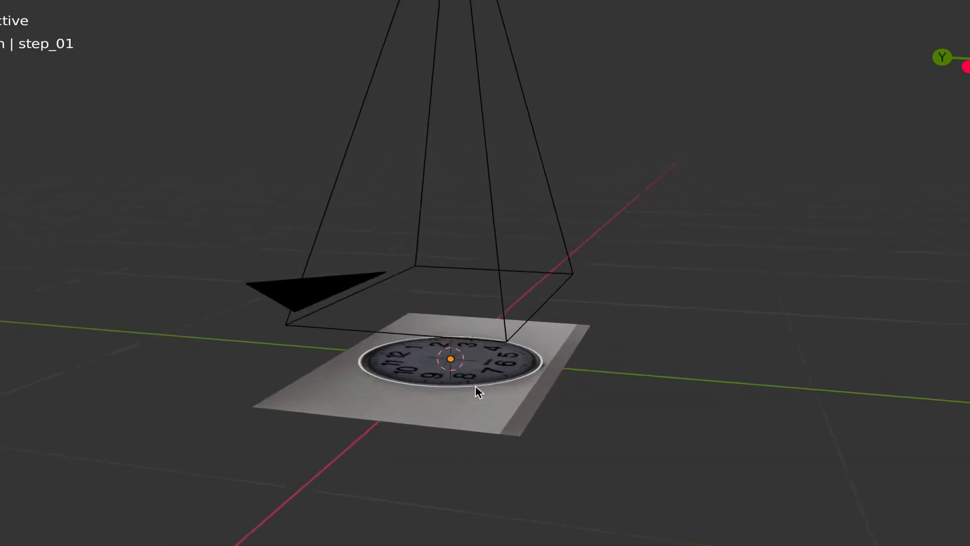
{"action": "scroll", "coordinate": [475, 386], "scroll_direction": "down", "scroll_amount": 3}
{"action": "middle_click_drag", "start_coordinate": [545, 351], "coordinate": [522, 373]}
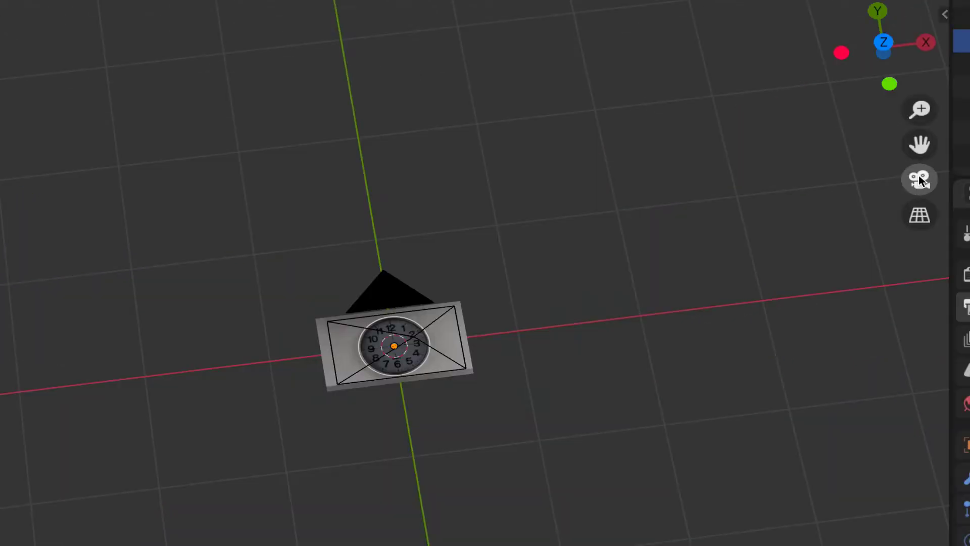
{"action": "left_click", "coordinate": [919, 180]}
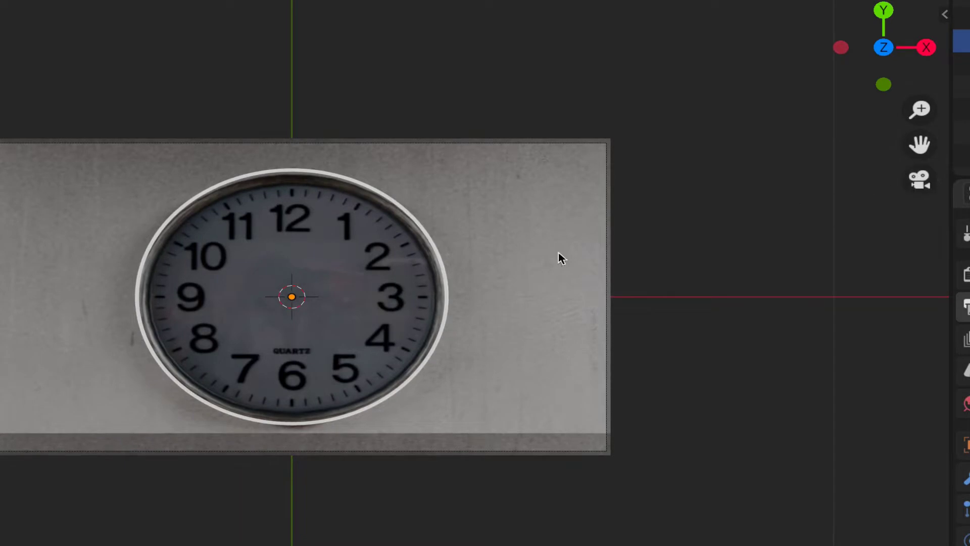
{"action": "middle_click_drag", "start_coordinate": [209, 338], "coordinate": [380, 334], "text": "shift"}
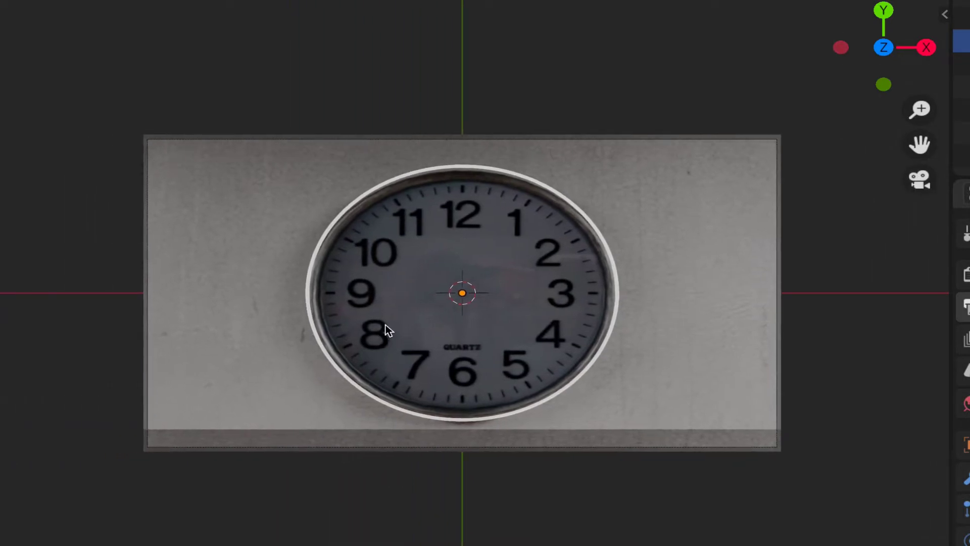
{"action": "key", "text": "n"}
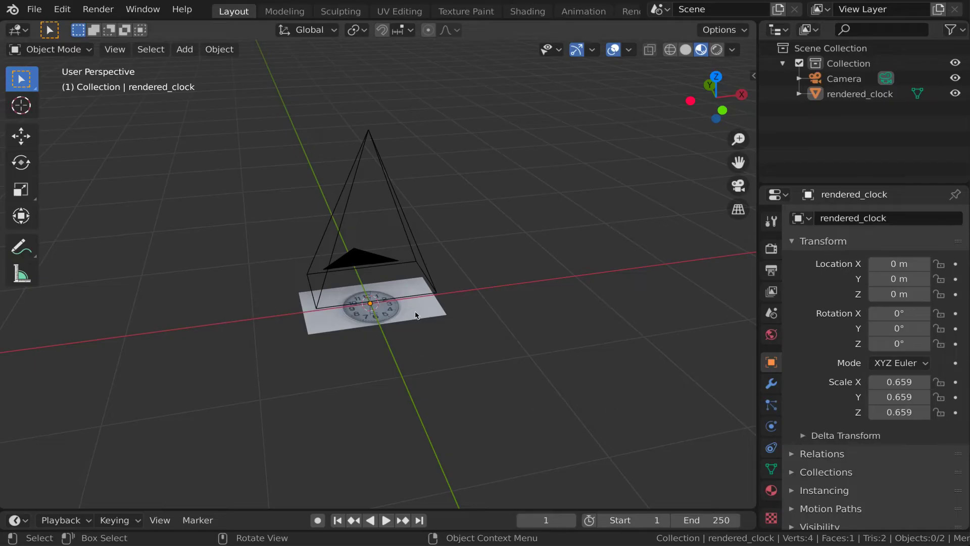
- Select the rendered_clock plane, switch to the Shading workspace, and show it through the camera above an enlarged node editor
{"action": "left_click", "coordinate": [416, 314]}
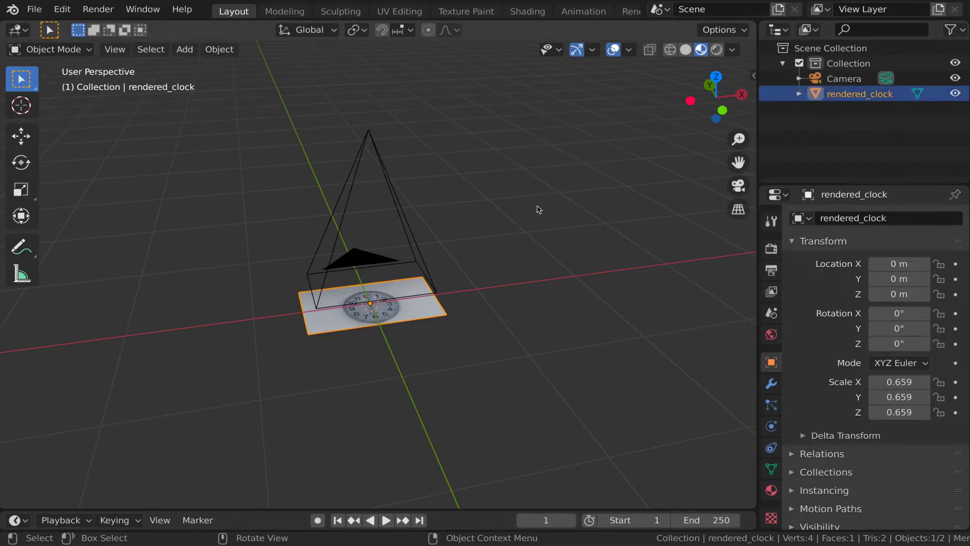
{"action": "left_click", "coordinate": [527, 11]}
{"action": "left_click", "coordinate": [790, 187]}
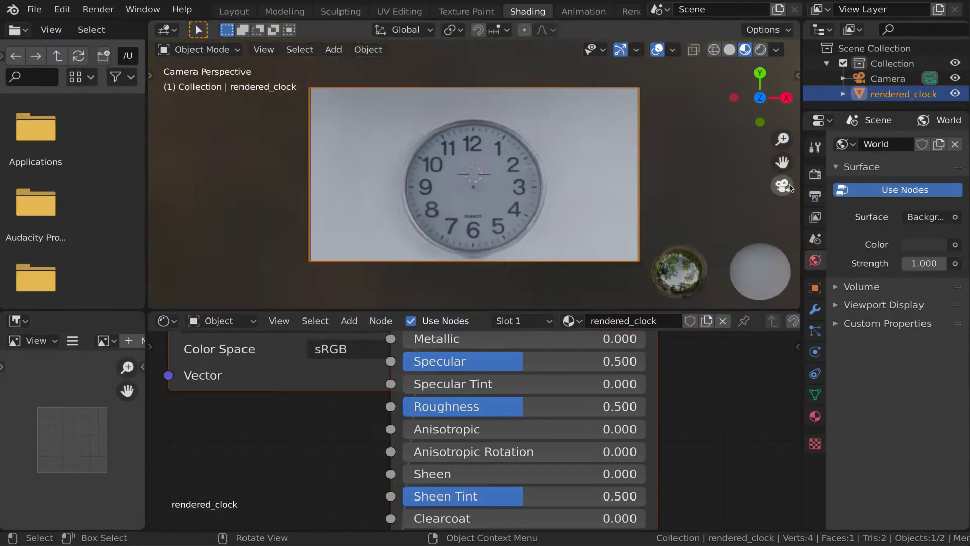
{"action": "scroll", "coordinate": [479, 173], "scroll_direction": "up", "scroll_amount": 1}
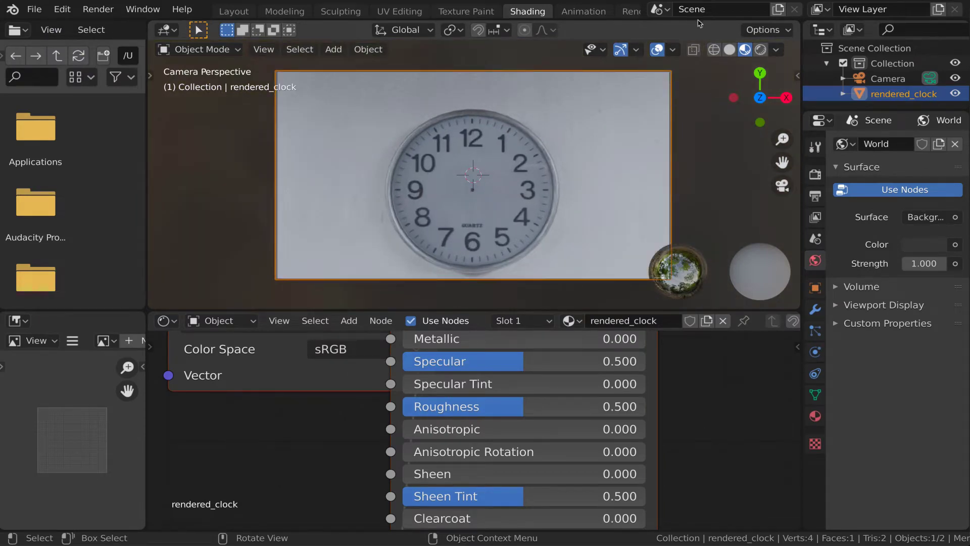
{"action": "left_click_drag", "start_coordinate": [665, 310], "coordinate": [666, 216]}
- Replace the Principled BSDF with an Emission shader linked between the rendered_clock.png texture and the Material Output
{"action": "scroll", "coordinate": [678, 414], "scroll_direction": "down", "scroll_amount": 3}
{"action": "middle_click_drag", "start_coordinate": [704, 380], "coordinate": [602, 423]}
{"action": "left_click", "coordinate": [500, 275]}
{"action": "key", "text": "x"}
{"action": "key", "text": "shift+a"}
{"action": "type", "text": "sem"}
{"action": "key", "text": "Return"}
{"action": "left_click", "coordinate": [474, 277]}
{"action": "left_click_drag", "start_coordinate": [435, 282], "coordinate": [474, 314]}
{"action": "left_click_drag", "start_coordinate": [565, 299], "coordinate": [600, 294]}
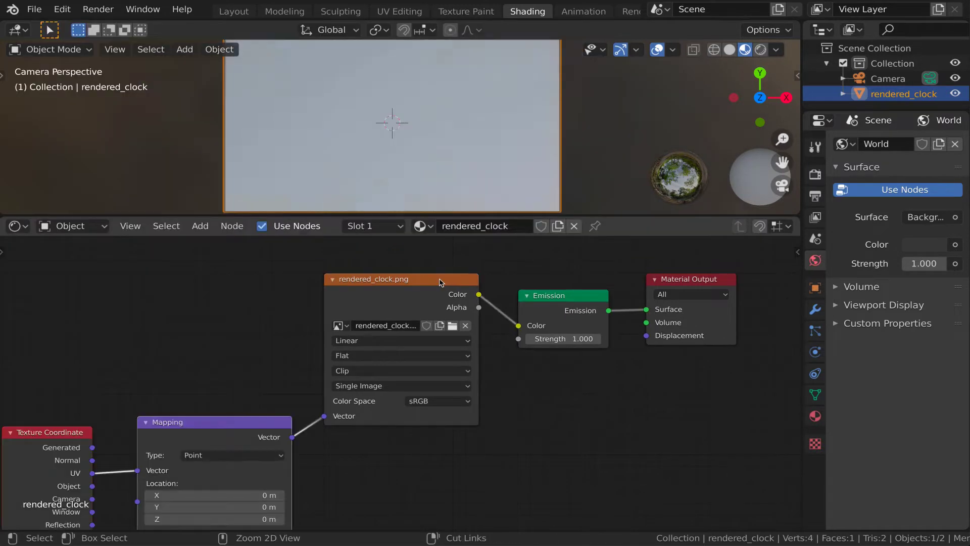
- Move the Texture Coordinate and Mapping nodes to make room in front of the image texture
{"action": "scroll", "coordinate": [256, 362], "scroll_direction": "down", "scroll_amount": 3}
{"action": "left_click_drag", "start_coordinate": [84, 383], "coordinate": [207, 450]}
{"action": "key", "text": "g"}
{"action": "left_click", "coordinate": [179, 325]}
{"action": "left_click", "coordinate": [694, 351]}
- Feed the Mapping node's Vector from the Texture Coordinate's Object output instead of UV
{"action": "middle_click_drag", "start_coordinate": [111, 315], "coordinate": [344, 320]}
{"action": "scroll", "coordinate": [344, 319], "scroll_direction": "up", "scroll_amount": 7}
{"action": "scroll", "coordinate": [343, 318], "scroll_direction": "up", "scroll_amount": 1}
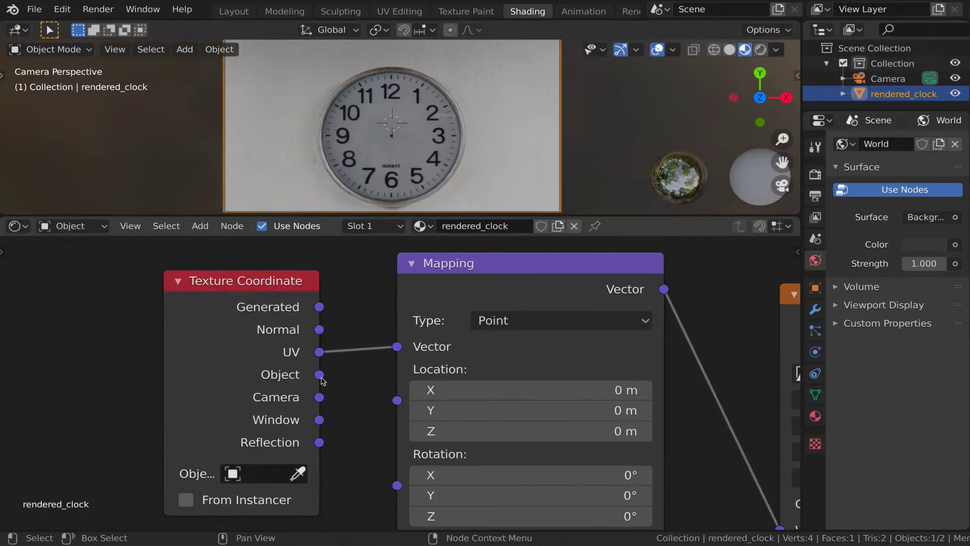
{"action": "left_click_drag", "start_coordinate": [319, 374], "coordinate": [397, 347]}
{"action": "scroll", "coordinate": [743, 405], "scroll_direction": "down", "scroll_amount": 4}
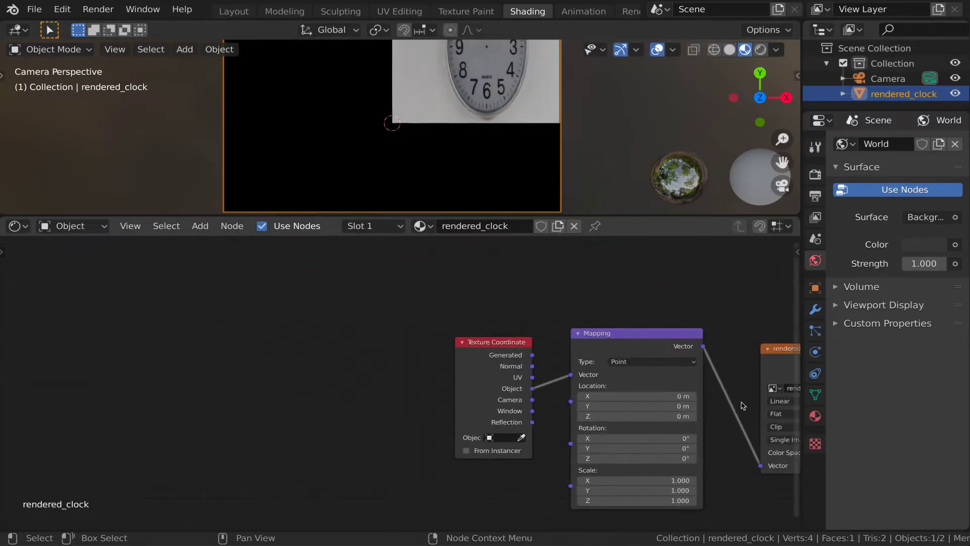
- Move the two coordinate nodes farther from the image texture and insert a second Mapping node into the link
{"action": "left_click_drag", "start_coordinate": [343, 296], "coordinate": [473, 458]}
{"action": "key", "text": "g"}
{"action": "left_click", "coordinate": [83, 420]}
{"action": "key", "text": "shift+a"}
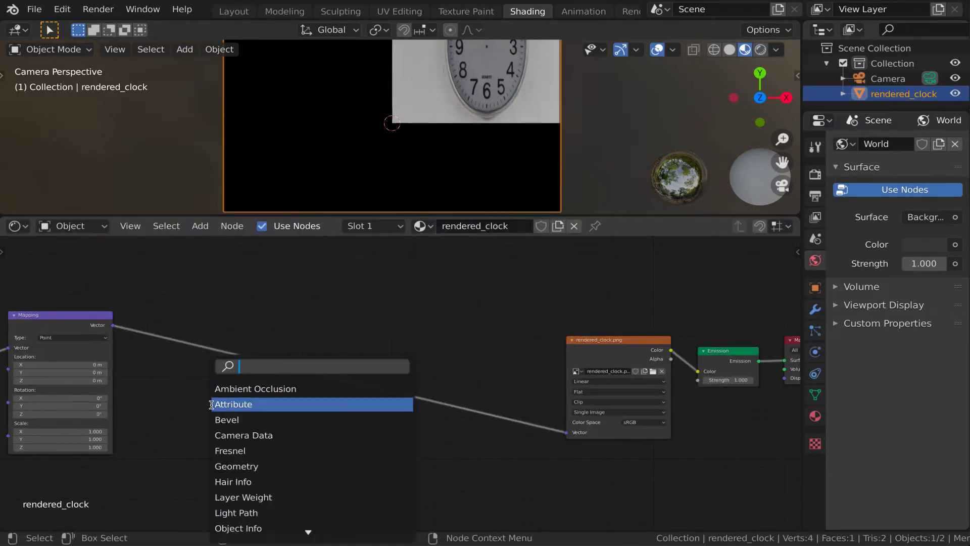
{"action": "type", "text": "map"}
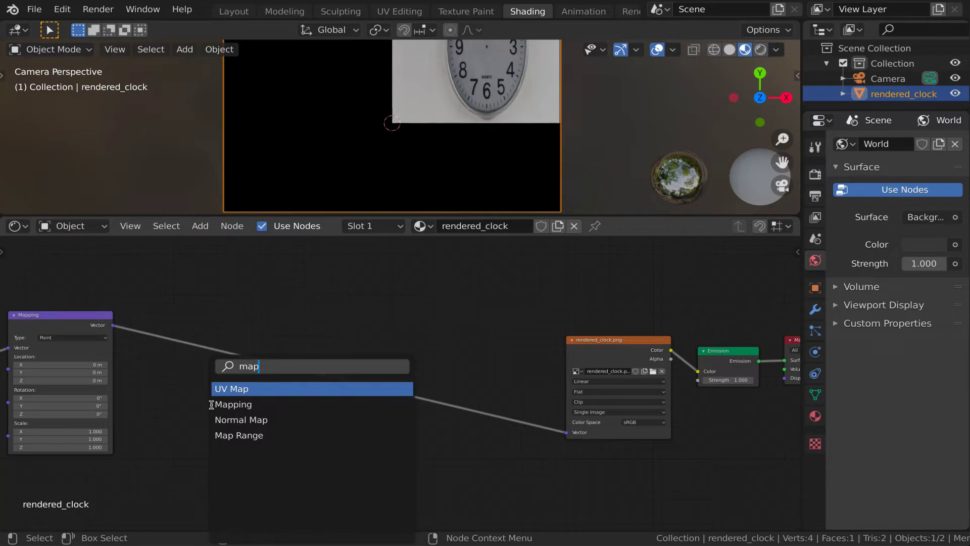
{"action": "left_click", "coordinate": [211, 405]}
{"action": "left_click", "coordinate": [458, 304]}
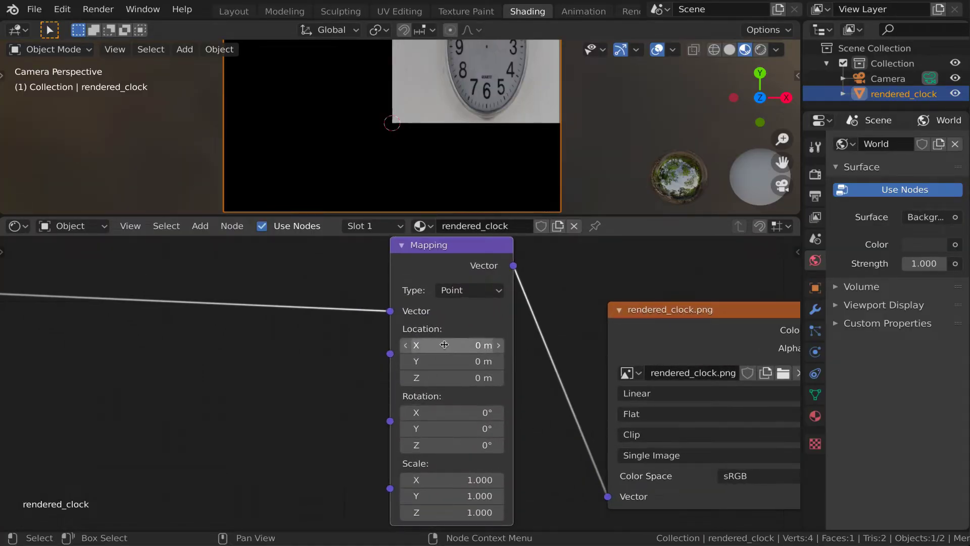
- Try an X location of 0.4 m and an X scale of 1.6 on the second Mapping node, restoring the defaults
{"action": "mouse_move", "coordinate": [444, 345]}
{"action": "left_mouse_down"}
{"action": "mouse_move", "coordinate": [480, 345]}
{"action": "mouse_move", "coordinate": [453, 345]}
{"action": "left_mouse_up"}
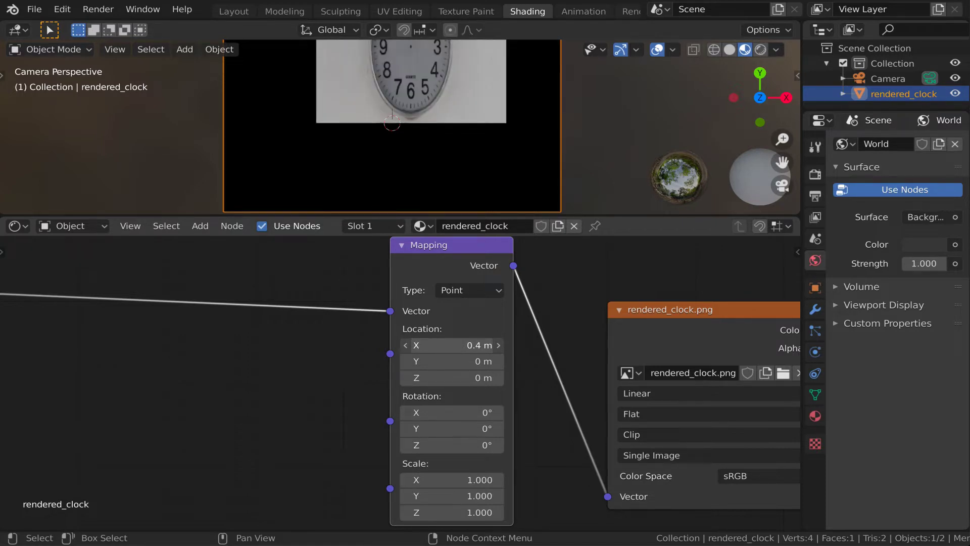
{"action": "key", "text": "ctrl+z"}
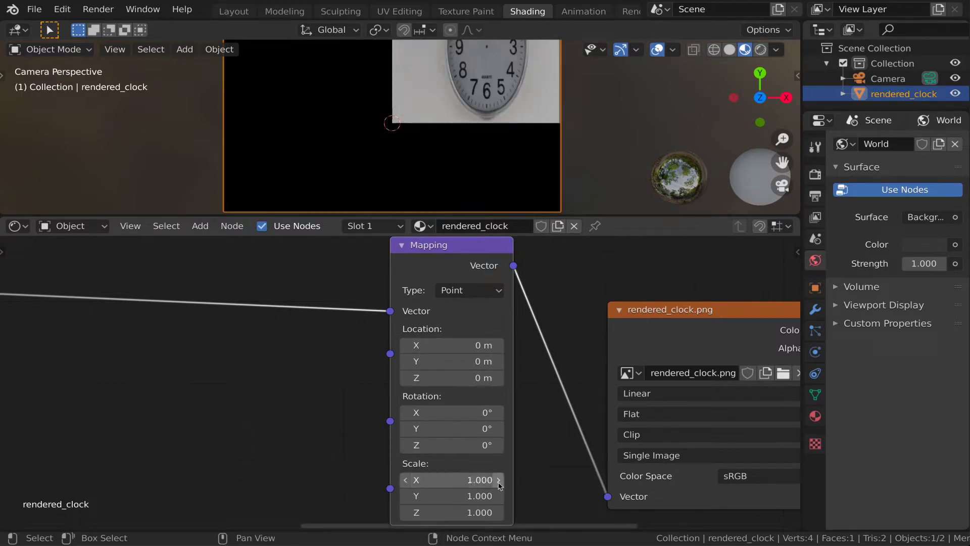
{"action": "left_click_drag", "start_coordinate": [498, 485], "coordinate": [447, 481]}
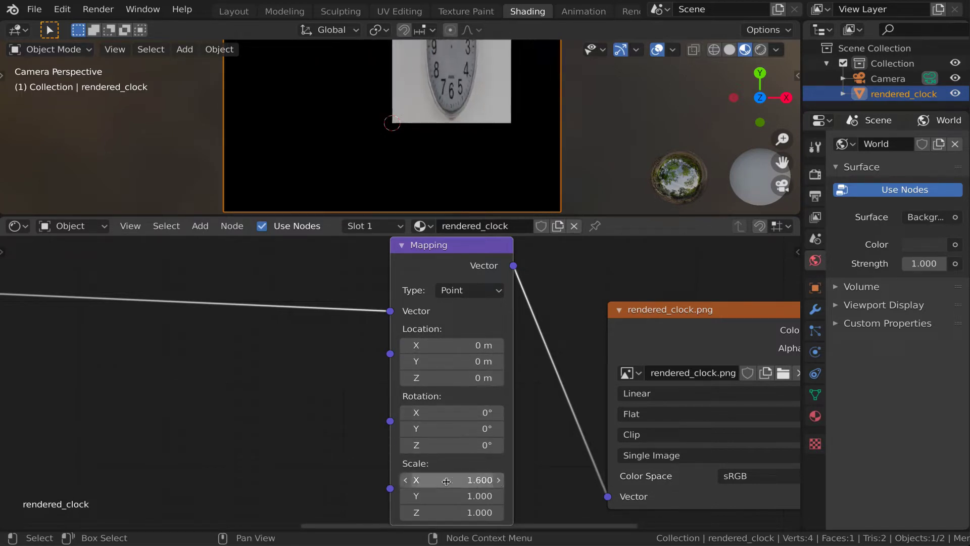
{"action": "left_click", "coordinate": [410, 487]}
{"action": "left_click", "coordinate": [409, 487]}
{"action": "left_click", "coordinate": [409, 486]}
{"action": "left_click", "coordinate": [409, 487]}
{"action": "left_click", "coordinate": [408, 486]}
{"action": "left_click", "coordinate": [408, 486]}
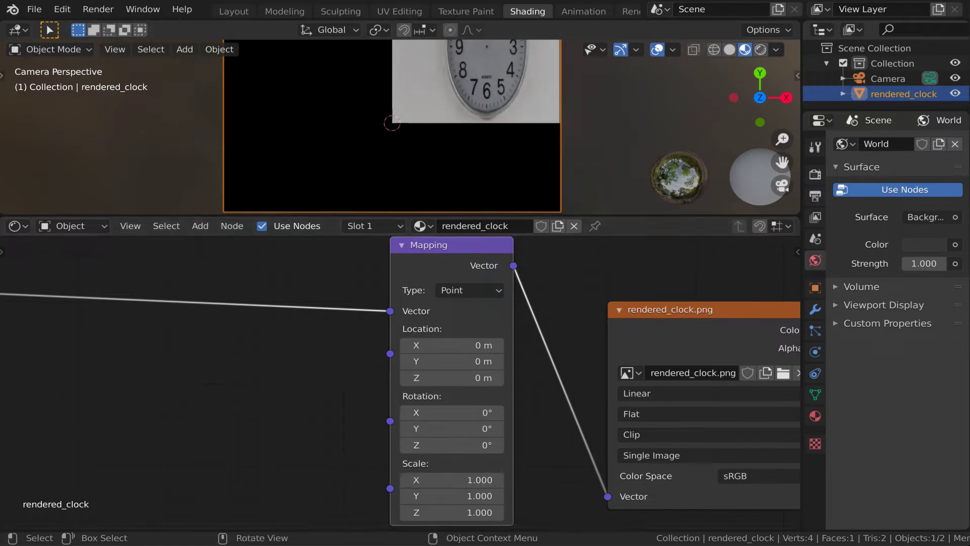
- Insert a Mix Shader between the Emission shader and the Material Output
{"action": "middle_click_drag", "start_coordinate": [747, 280], "coordinate": [216, 274]}
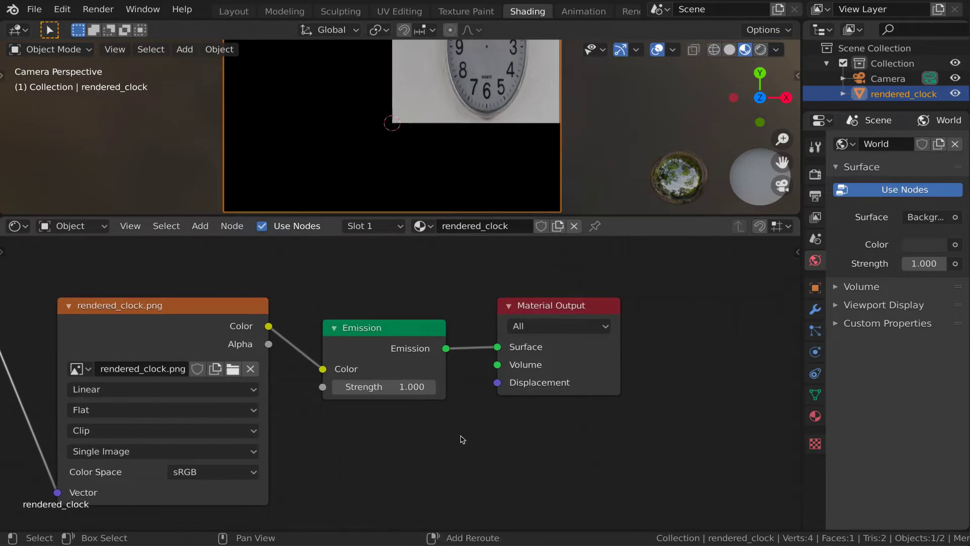
{"action": "key", "text": "shift+a"}
{"action": "type", "text": "mix"}
{"action": "key", "text": "Return"}
{"action": "left_click", "coordinate": [518, 330]}
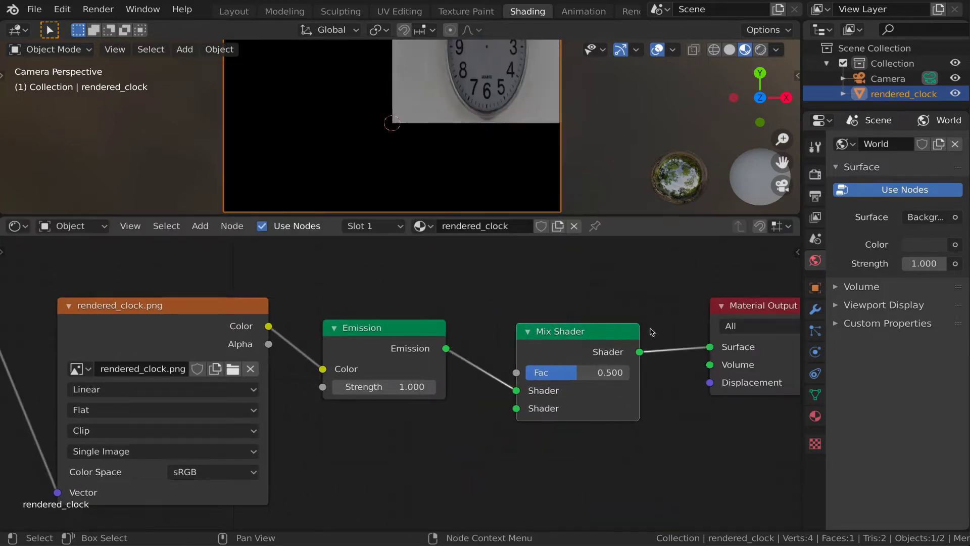
- Add a Vector Math node set to Length, fed by the first Mapping node, and place it below the main node chain
{"action": "scroll", "coordinate": [602, 458], "scroll_direction": "down", "scroll_amount": 11}
{"action": "middle_click_drag", "start_coordinate": [500, 492], "coordinate": [890, 429]}
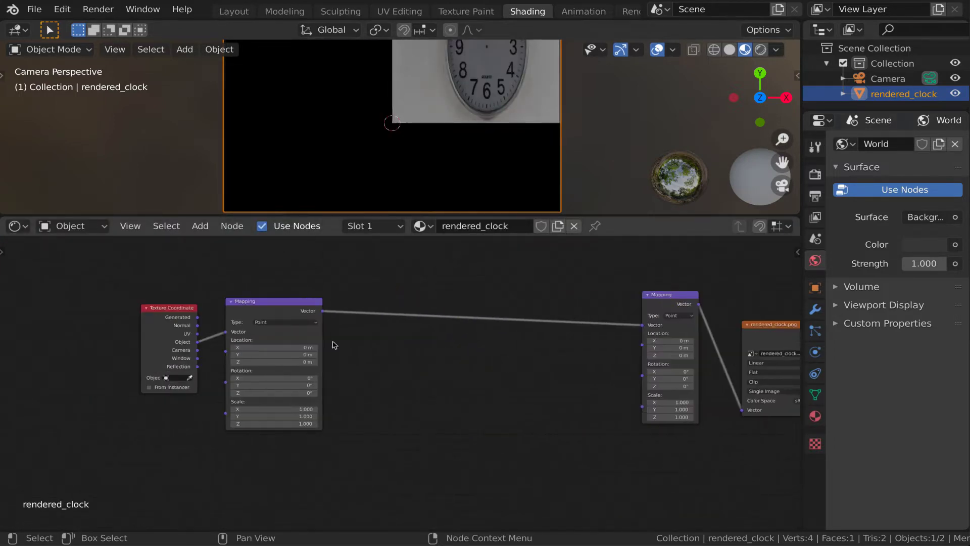
{"action": "scroll", "coordinate": [382, 338], "scroll_direction": "up", "scroll_amount": 5}
{"action": "key", "text": "shift+a"}
{"action": "type", "text": "vector"}
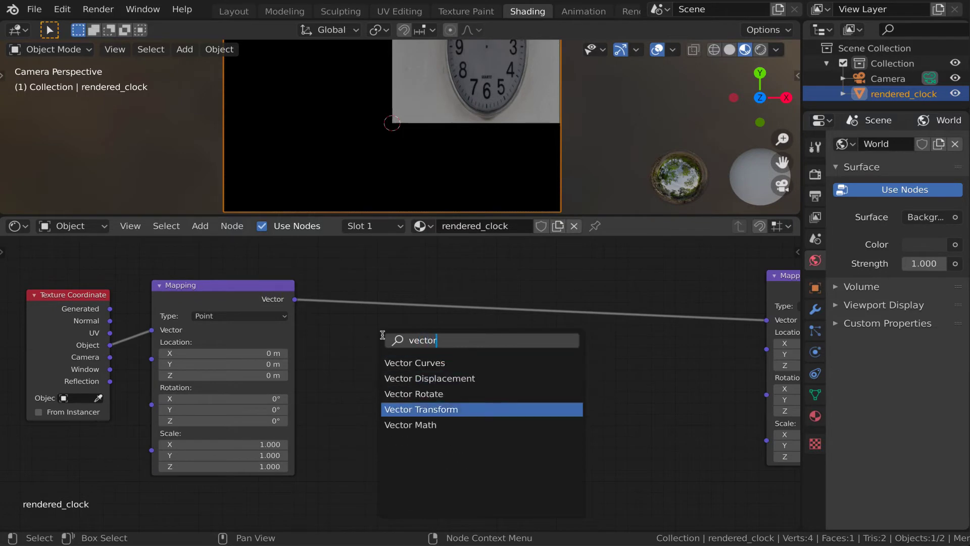
{"action": "key", "text": "Return"}
{"action": "left_click", "coordinate": [400, 373]}
{"action": "left_click", "coordinate": [400, 372]}
{"action": "left_click", "coordinate": [393, 266]}
{"action": "left_click_drag", "start_coordinate": [295, 299], "coordinate": [380, 384]}
{"action": "scroll", "coordinate": [581, 448], "scroll_direction": "down", "scroll_amount": 3}
{"action": "middle_click_drag", "start_coordinate": [581, 448], "coordinate": [404, 406]}
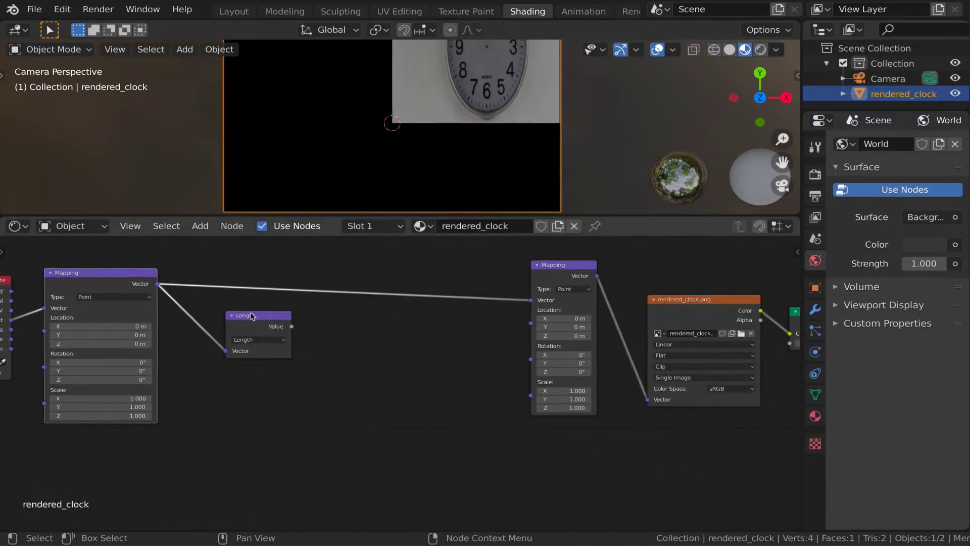
{"action": "left_click_drag", "start_coordinate": [253, 317], "coordinate": [533, 471]}
- Add a Math node set to Compare and feed the Length node's value into its first input
{"action": "scroll", "coordinate": [606, 470], "scroll_direction": "down", "scroll_amount": 2}
{"action": "middle_click_drag", "start_coordinate": [682, 467], "coordinate": [482, 424]}
{"action": "scroll", "coordinate": [443, 415], "scroll_direction": "up", "scroll_amount": 6}
{"action": "key", "text": "shift+a"}
{"action": "type", "text": "smath"}
{"action": "key", "text": "Return"}
{"action": "left_click", "coordinate": [390, 402]}
{"action": "left_click", "coordinate": [420, 441]}
{"action": "left_click", "coordinate": [536, 354]}
{"action": "left_click_drag", "start_coordinate": [290, 425], "coordinate": [390, 469]}
- Connect the Compare node's output to the Mix Shader's Fac input
{"action": "scroll", "coordinate": [520, 438], "scroll_direction": "down", "scroll_amount": 2}
{"action": "middle_click_drag", "start_coordinate": [519, 438], "coordinate": [314, 429]}
{"action": "scroll", "coordinate": [298, 429], "scroll_direction": "down", "scroll_amount": 1}
{"action": "left_click_drag", "start_coordinate": [270, 422], "coordinate": [469, 291]}
- Set the Compare node's Epsilon to 0.005 to make a thin ring
{"action": "key", "text": "KP_Decimal"}
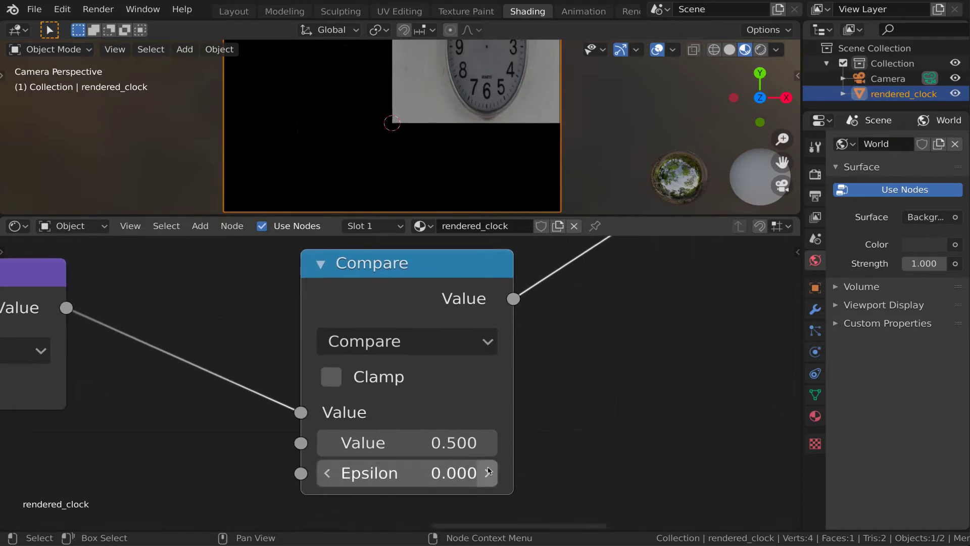
{"action": "left_click", "coordinate": [484, 479]}
{"action": "left_click", "coordinate": [416, 479]}
{"action": "type", "text": "0.05"}
{"action": "key", "text": "Return"}
{"action": "left_click", "coordinate": [414, 473]}
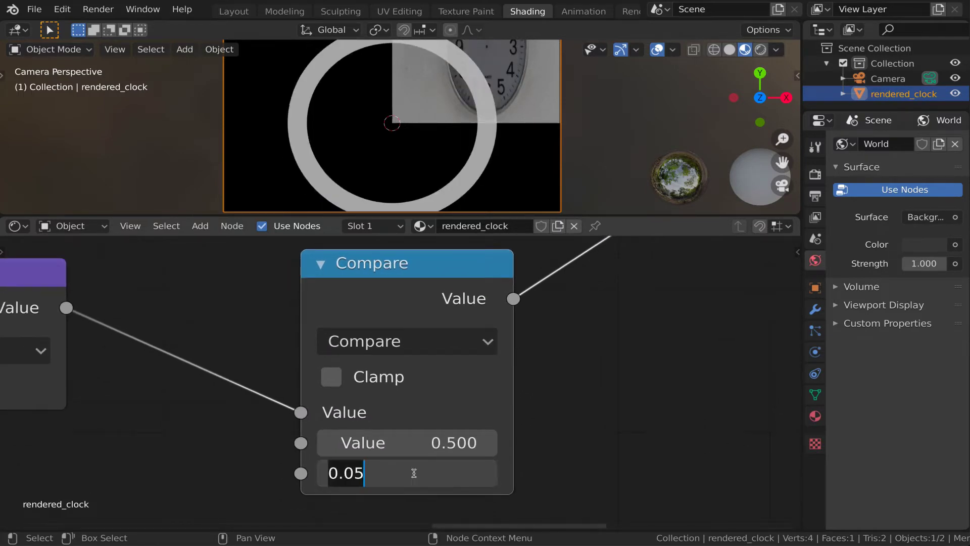
{"action": "key", "text": "Return"}
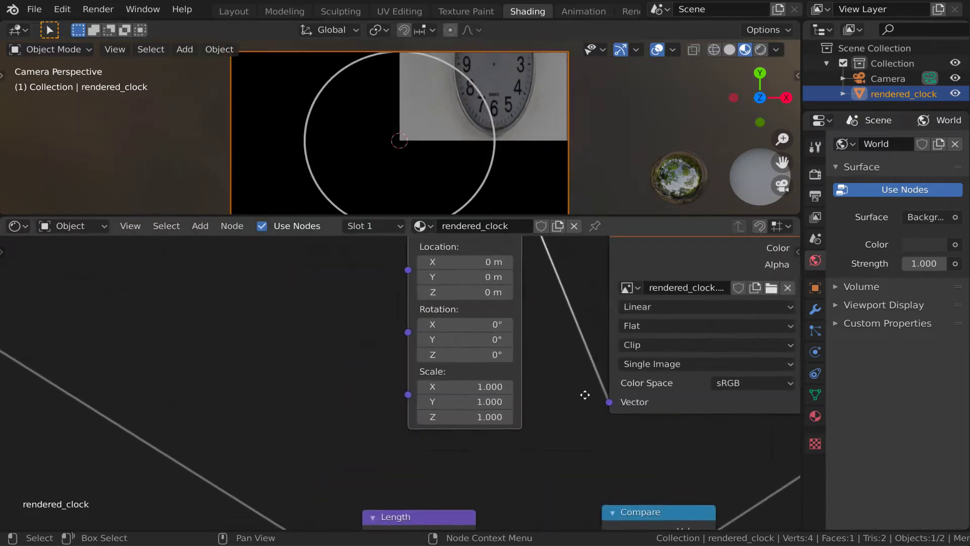
- Roughly shift the clock image with the second Mapping node's X and Y location, setting Y to 0.4 m
{"action": "scroll", "coordinate": [585, 394], "scroll_direction": "up", "scroll_amount": 4}
{"action": "middle_click_drag", "start_coordinate": [588, 261], "coordinate": [543, 342]}
{"action": "scroll", "coordinate": [542, 342], "scroll_direction": "up", "scroll_amount": 1}
{"action": "triple_click", "coordinate": [506, 284]}
{"action": "double_click", "coordinate": [507, 284]}
{"action": "double_click", "coordinate": [505, 307]}
{"action": "double_click", "coordinate": [505, 307]}
{"action": "left_click", "coordinate": [505, 307]}
{"action": "scroll", "coordinate": [376, 306], "scroll_direction": "down", "scroll_amount": 1, "text": "ctrl"}
- Try centring the clock horizontally with an X location of 0.51 m on the second Mapping node
{"action": "left_click", "coordinate": [435, 285]}
{"action": "type", "text": "5"}
{"action": "key", "text": "Return"}
{"action": "left_click", "coordinate": [435, 290]}
{"action": "left_click", "coordinate": [404, 285]}
{"action": "key", "text": "BackSpace"}
{"action": "key", "text": "BackSpace"}
{"action": "type", "text": "45"}
{"action": "key", "text": "Return"}
{"action": "left_click", "coordinate": [403, 286]}
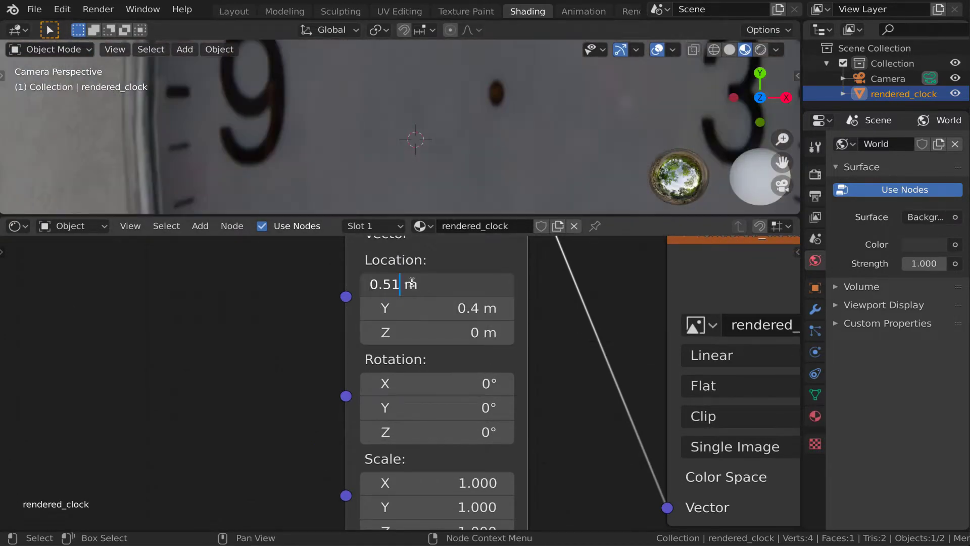
{"action": "key", "text": "Return"}
- Set the second Mapping node's X location to 0.497 m to centre the clock horizontally
{"action": "left_click", "coordinate": [438, 288]}
{"action": "type", "text": "495"}
{"action": "key", "text": "Return"}
{"action": "double_click", "coordinate": [411, 285]}
{"action": "key", "text": "BackSpace"}
{"action": "type", "text": "1"}
{"action": "key", "text": "Return"}
{"action": "double_click", "coordinate": [409, 285]}
{"action": "key", "text": "BackSpace"}
{"action": "key", "text": "7"}
{"action": "key", "text": "Return"}
- Set the second Mapping node's Y location to 0.43 m so the clock's centre meets the origin
{"action": "double_click", "coordinate": [408, 309]}
{"action": "type", "text": "42"}
{"action": "key", "text": "Return"}
{"action": "double_click", "coordinate": [408, 309]}
{"action": "type", "text": "43"}
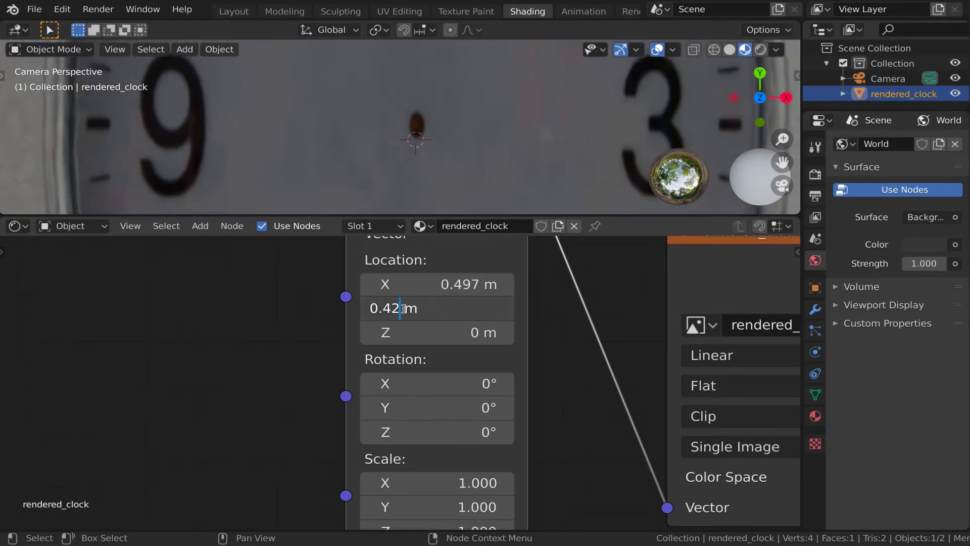
{"action": "key", "text": "Return"}
- Set the second Mapping node's X scale to 0.55 to make the clock face round
{"action": "scroll", "coordinate": [422, 147], "scroll_direction": "down", "scroll_amount": 14}
{"action": "middle_click_drag", "start_coordinate": [422, 147], "coordinate": [424, 130], "text": "shift"}
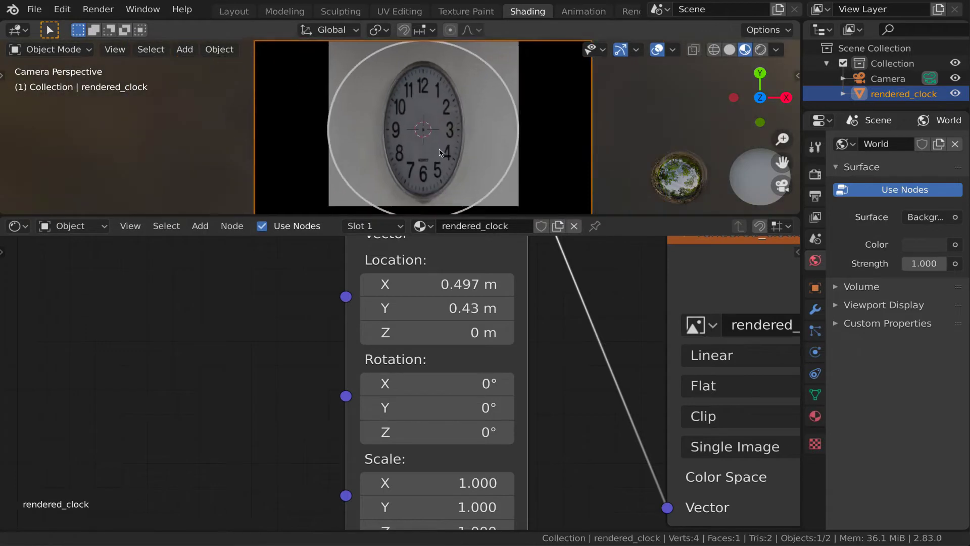
{"action": "left_click", "coordinate": [368, 483]}
{"action": "left_click", "coordinate": [369, 483]}
{"action": "left_click", "coordinate": [369, 483]}
{"action": "double_click", "coordinate": [409, 483]}
{"action": "type", "text": "0.5"}
{"action": "key", "text": "Return"}
{"action": "double_click", "coordinate": [418, 483]}
{"action": "type", "text": "0.55"}
{"action": "key", "text": "Return"}
- Set the Compare node's Value to 0.4 so the ring fits the clock's rim, and check it around the whole clock
{"action": "scroll", "coordinate": [501, 108], "scroll_direction": "up", "scroll_amount": 6}
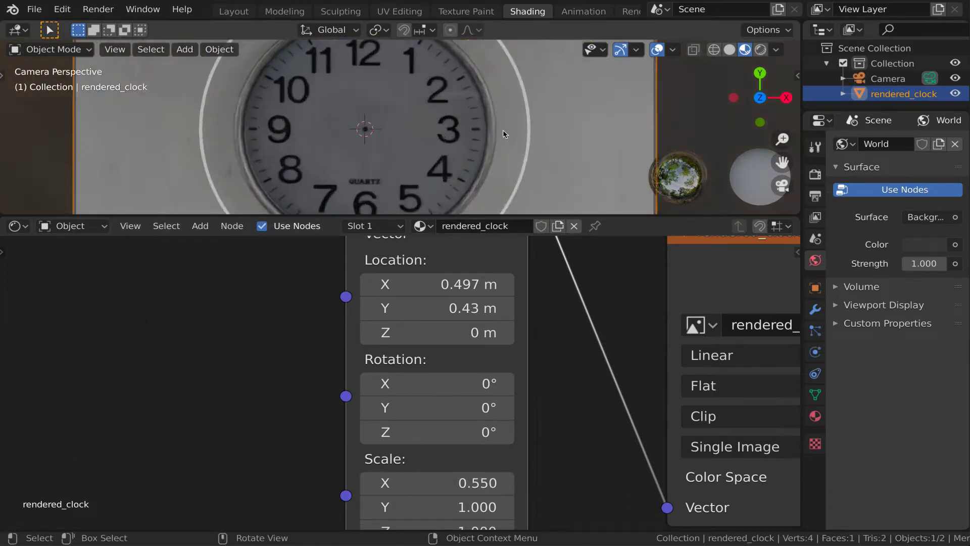
{"action": "scroll", "coordinate": [572, 469], "scroll_direction": "down", "scroll_amount": 2}
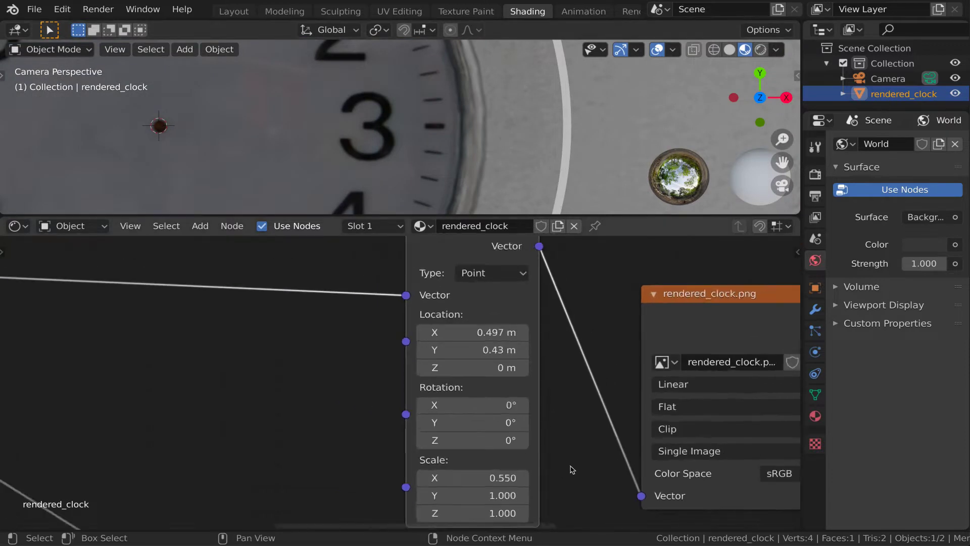
{"action": "scroll", "coordinate": [570, 469], "scroll_direction": "down", "scroll_amount": 2}
{"action": "middle_click_drag", "start_coordinate": [572, 468], "coordinate": [530, 266]}
{"action": "middle_click_drag", "start_coordinate": [529, 412], "coordinate": [327, 298]}
{"action": "scroll", "coordinate": [503, 384], "scroll_direction": "up", "scroll_amount": 3}
{"action": "left_click", "coordinate": [308, 363]}
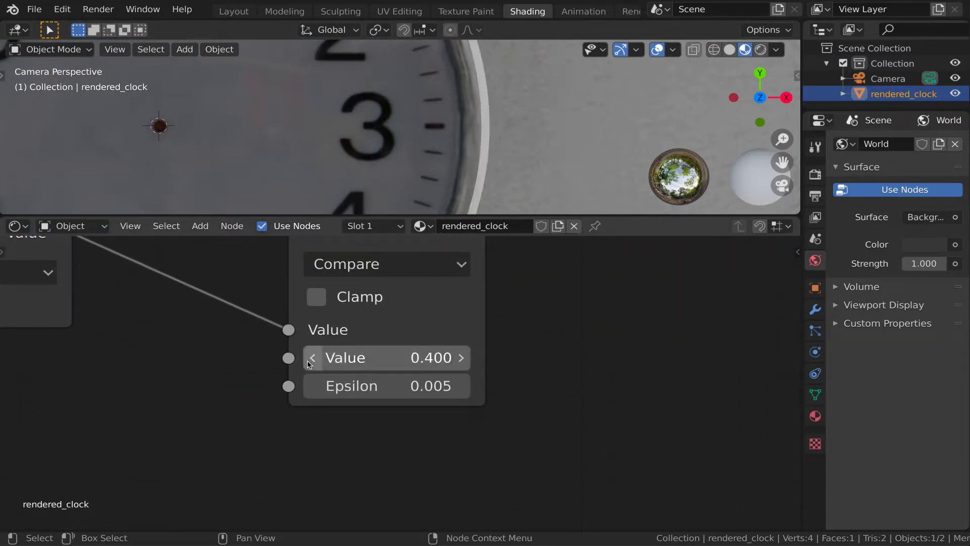
{"action": "scroll", "coordinate": [524, 328], "scroll_direction": "down", "scroll_amount": 1}
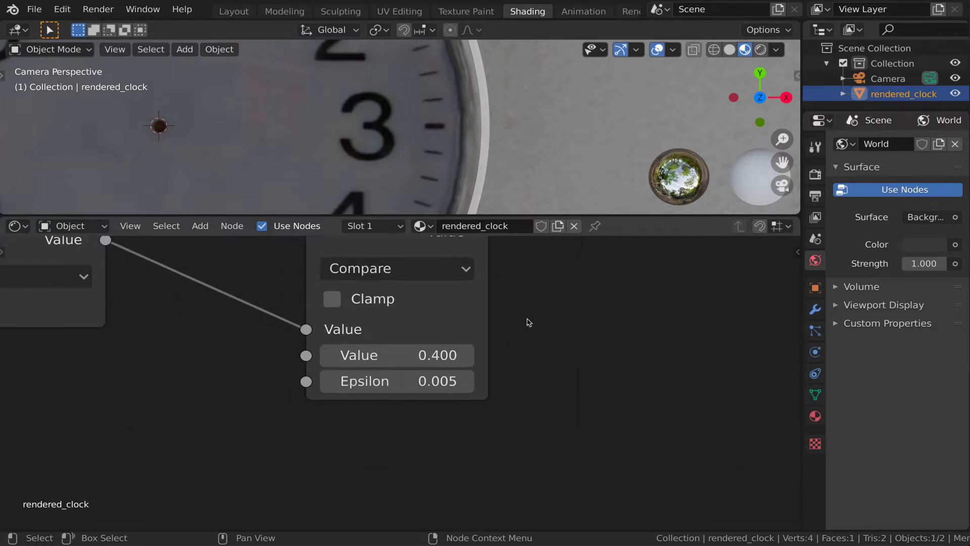
{"action": "middle_click_drag", "start_coordinate": [532, 306], "coordinate": [533, 382]}
{"action": "scroll", "coordinate": [432, 119], "scroll_direction": "down", "scroll_amount": 6}
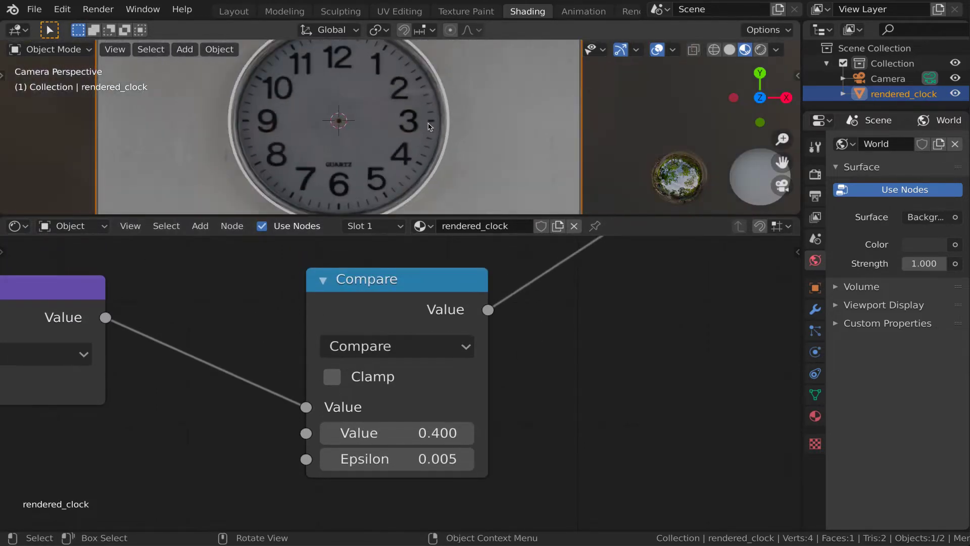
{"action": "middle_click_drag", "start_coordinate": [411, 129], "coordinate": [464, 151], "text": "shift"}
{"action": "scroll", "coordinate": [465, 150], "scroll_direction": "down", "scroll_amount": 3}
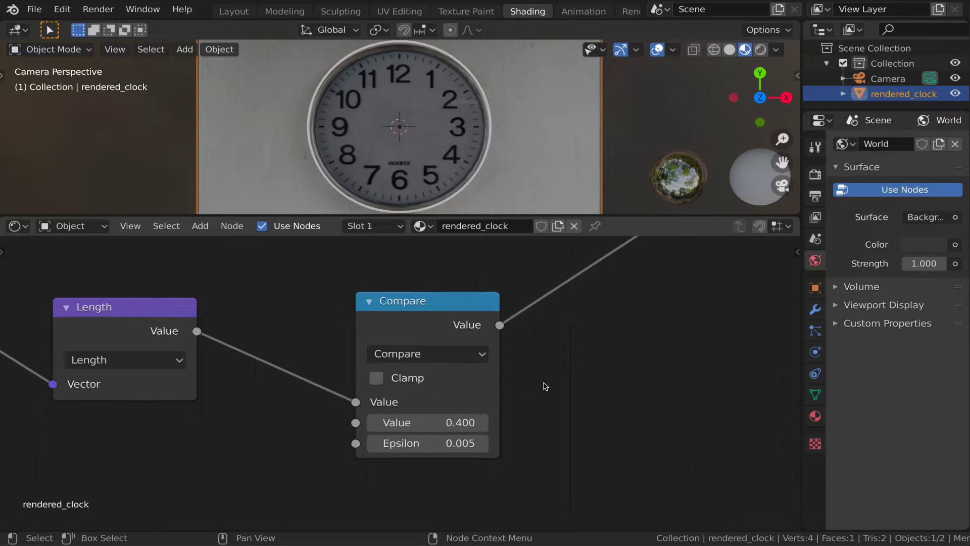
- Delete the Compare node that follows the Length node
{"action": "scroll", "coordinate": [541, 386], "scroll_direction": "down", "scroll_amount": 2}
{"action": "middle_click_drag", "start_coordinate": [559, 392], "coordinate": [460, 394]}
{"action": "key", "text": "x"}
- Add two Math nodes and make the first a Greater Than with threshold 0.2, fed by the Length value
{"action": "key", "text": "q"}
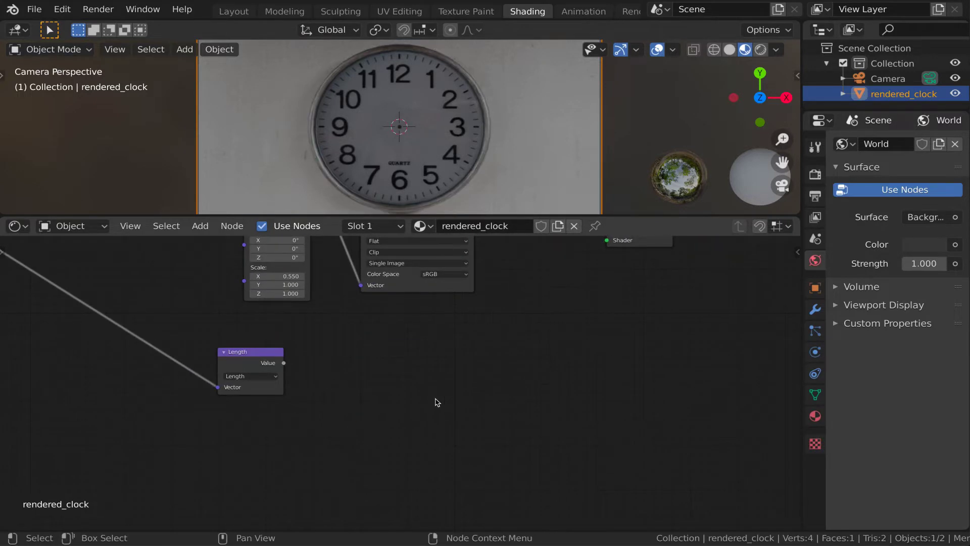
{"action": "left_click", "coordinate": [436, 429]}
{"action": "left_click", "coordinate": [363, 335]}
{"action": "key", "text": "q"}
{"action": "left_click", "coordinate": [362, 335]}
{"action": "left_click", "coordinate": [362, 412]}
{"action": "scroll", "coordinate": [408, 370], "scroll_direction": "up", "scroll_amount": 3}
{"action": "left_click", "coordinate": [413, 360]}
{"action": "left_click", "coordinate": [439, 173]}
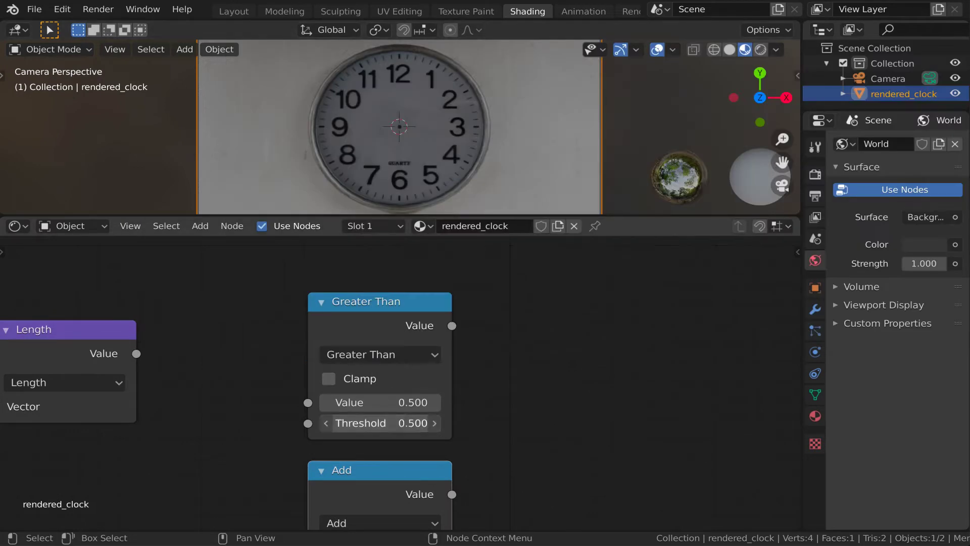
{"action": "left_click_drag", "start_coordinate": [139, 353], "coordinate": [308, 402]}
- Set the second Math node to Less Than with threshold 0.4 and feed it the Length value
{"action": "scroll", "coordinate": [537, 465], "scroll_direction": "down", "scroll_amount": 1}
{"action": "middle_click_drag", "start_coordinate": [537, 465], "coordinate": [540, 366]}
{"action": "left_click", "coordinate": [404, 420]}
{"action": "left_click", "coordinate": [466, 232]}
{"action": "left_click", "coordinate": [407, 483]}
{"action": "left_click_drag", "start_coordinate": [170, 262], "coordinate": [329, 464]}
{"action": "scroll", "coordinate": [728, 426], "scroll_direction": "down", "scroll_amount": 3}
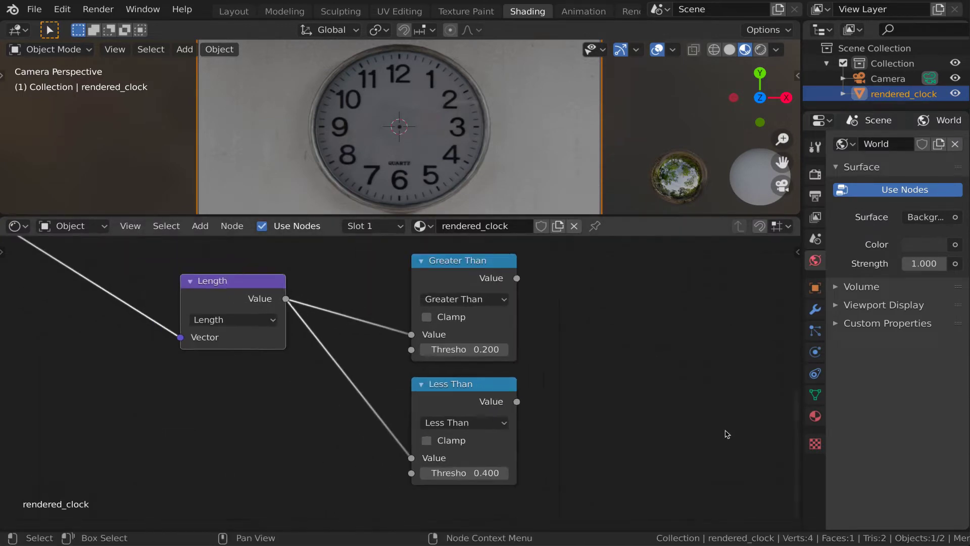
- Add a Math node set to Minimum that combines the Greater Than and Less Than outputs
{"action": "middle_click_drag", "start_coordinate": [730, 425], "coordinate": [529, 420]}
{"action": "key", "text": "shift+a"}
{"action": "left_click", "coordinate": [435, 365]}
{"action": "left_click", "coordinate": [372, 300]}
{"action": "left_click", "coordinate": [435, 349]}
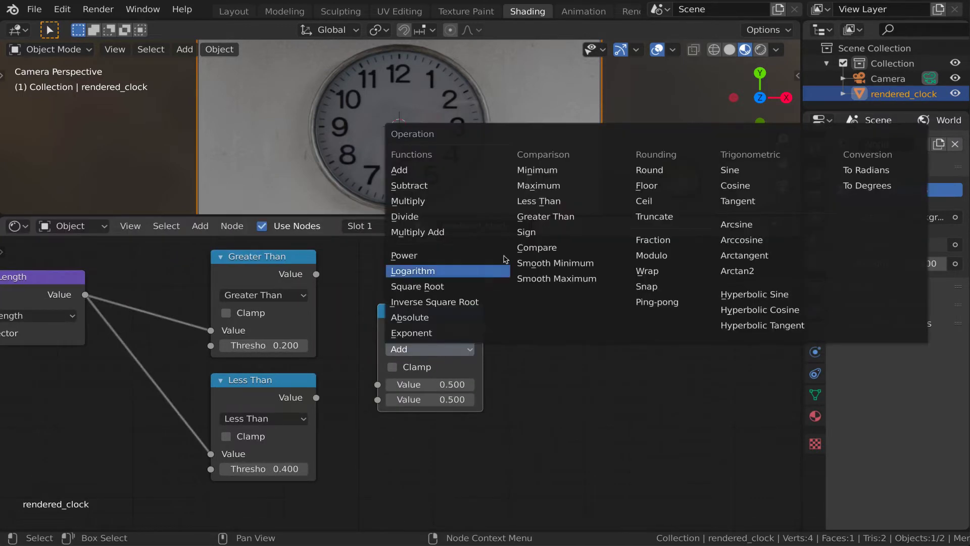
{"action": "left_click", "coordinate": [555, 174]}
{"action": "left_click_drag", "start_coordinate": [317, 274], "coordinate": [378, 384]}
{"action": "left_click_drag", "start_coordinate": [316, 398], "coordinate": [378, 400]}
- Connect the Minimum output to the Mix Shader's second shader input to show the ring on the clock
{"action": "scroll", "coordinate": [609, 362], "scroll_direction": "down", "scroll_amount": 3}
{"action": "middle_click_drag", "start_coordinate": [608, 361], "coordinate": [285, 448]}
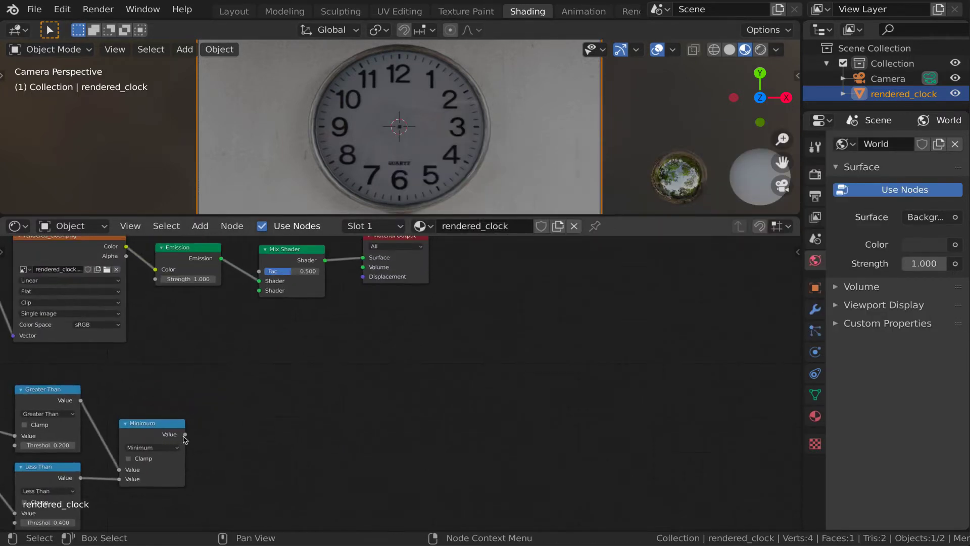
{"action": "left_click_drag", "start_coordinate": [184, 435], "coordinate": [265, 291]}
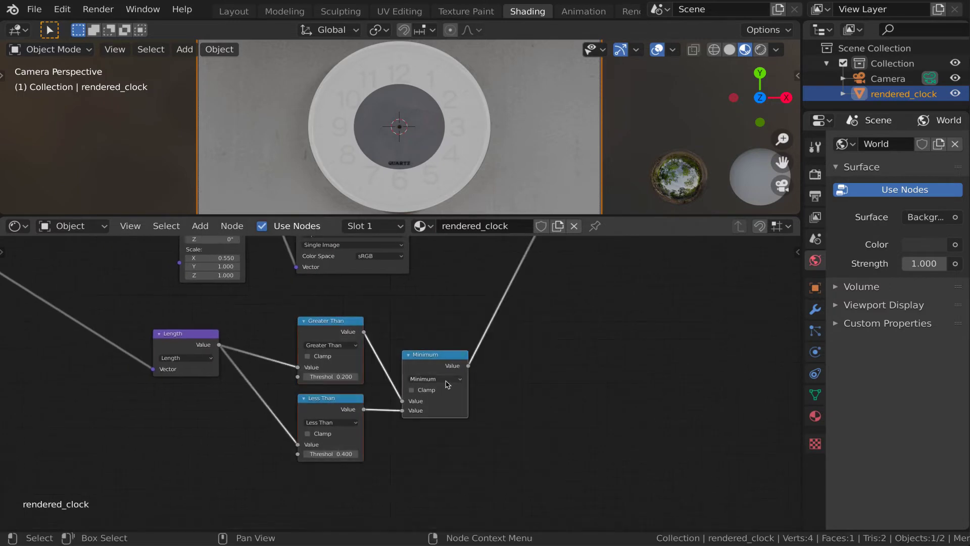
- Undo the ring mask nodes and replace the Mix Shader with a direct link from Emission to the Material Output's Surface
{"action": "key", "text": "ctrl+z"}
{"action": "middle_click_drag", "start_coordinate": [584, 304], "coordinate": [448, 441]}
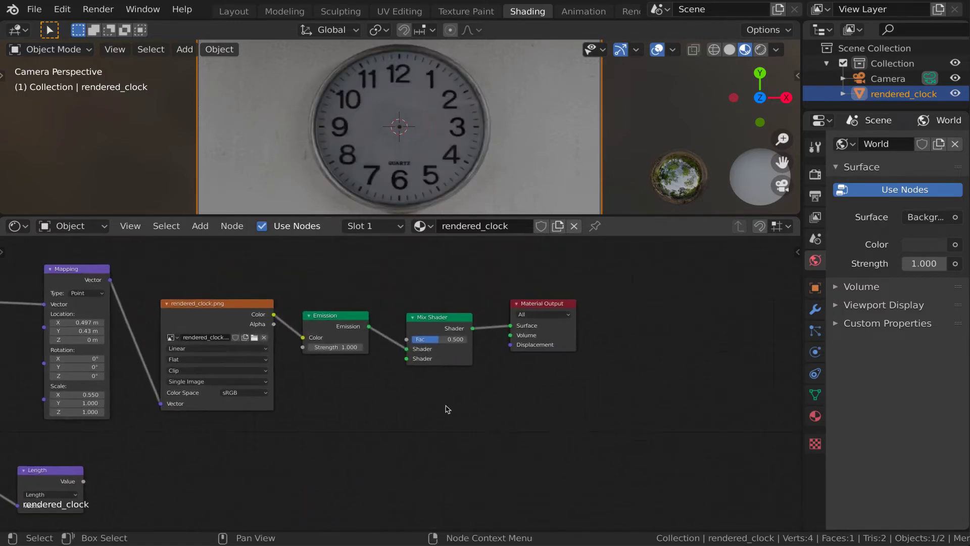
{"action": "left_click_drag", "start_coordinate": [438, 289], "coordinate": [468, 414]}
{"action": "key", "text": "x"}
{"action": "left_click_drag", "start_coordinate": [369, 326], "coordinate": [510, 326]}
- Move the Length node close to the first Mapping node and feed its value into a new Math node set to Modulo
{"action": "scroll", "coordinate": [431, 418], "scroll_direction": "down", "scroll_amount": 2}
{"action": "middle_click_drag", "start_coordinate": [346, 436], "coordinate": [497, 416]}
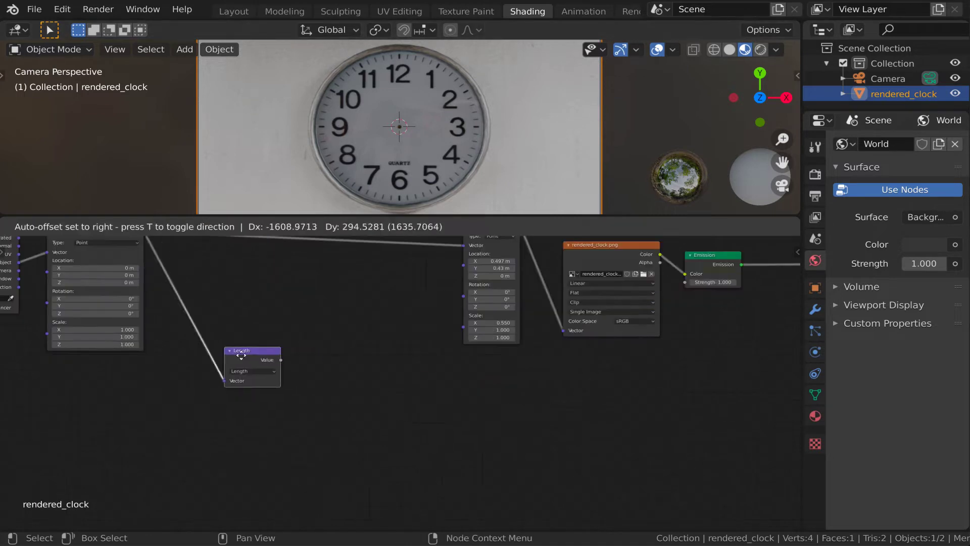
{"action": "left_click_drag", "start_coordinate": [239, 355], "coordinate": [238, 363]}
{"action": "scroll", "coordinate": [329, 379], "scroll_direction": "up", "scroll_amount": 4}
{"action": "left_click", "coordinate": [330, 314]}
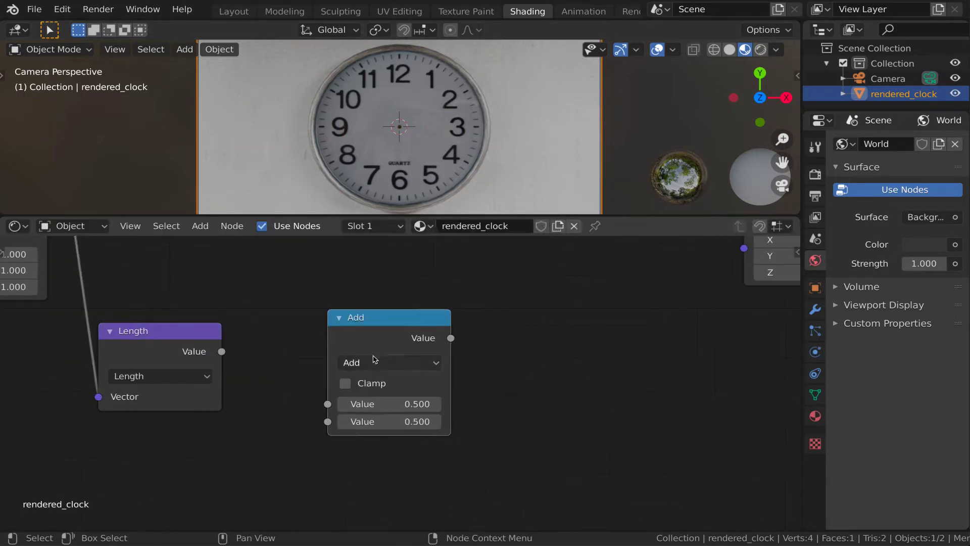
{"action": "left_click", "coordinate": [378, 362]}
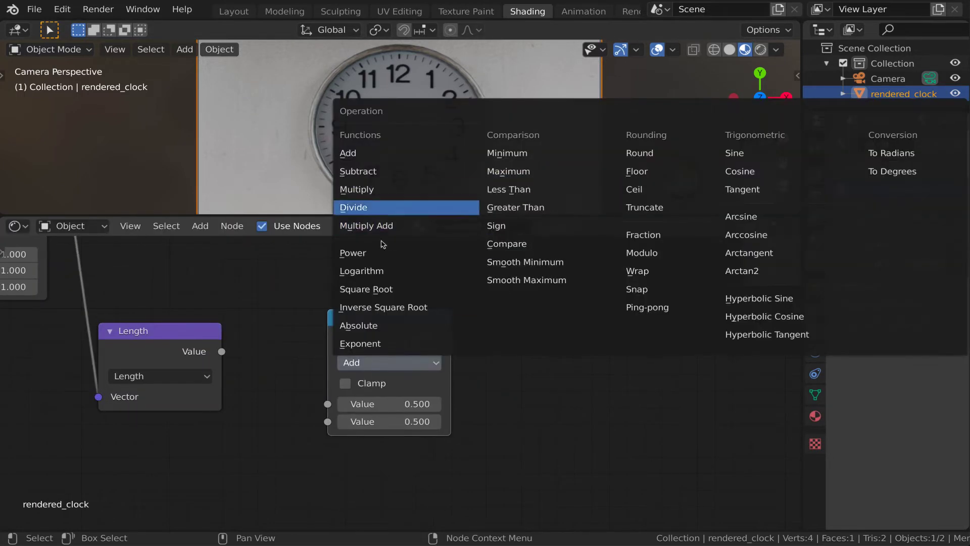
{"action": "left_click", "coordinate": [641, 253]}
{"action": "left_click_drag", "start_coordinate": [221, 351], "coordinate": [329, 404]}
{"action": "middle_click_drag", "start_coordinate": [581, 425], "coordinate": [595, 431]}
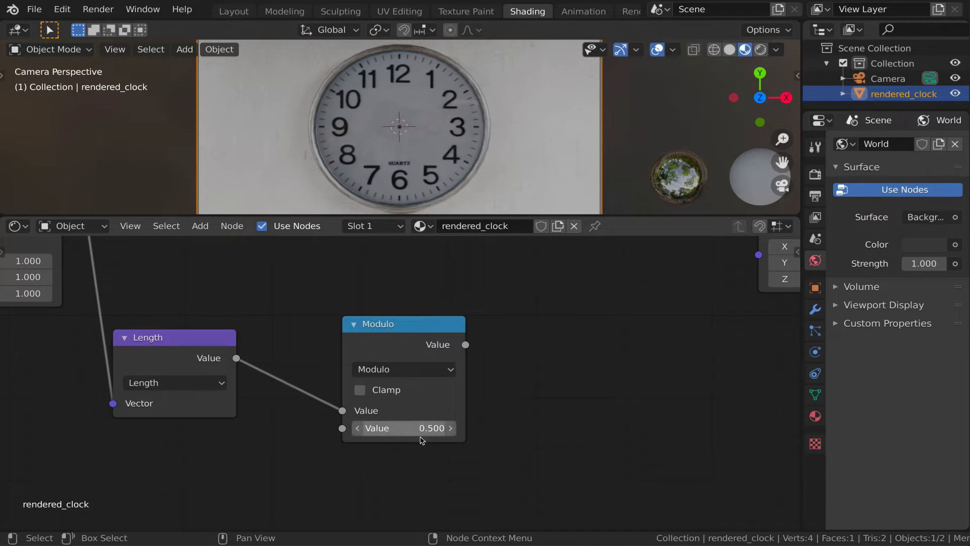
- Set the Modulo node's second value to 0.2
{"action": "scroll", "coordinate": [421, 437], "scroll_direction": "up", "scroll_amount": 8}
{"action": "middle_click_drag", "start_coordinate": [626, 368], "coordinate": [619, 408]}
{"action": "left_click", "coordinate": [453, 463]}
{"action": "left_click", "coordinate": [387, 463]}
{"action": "key", "text": "BackSpace"}
{"action": "type", "text": "2"}
{"action": "key", "text": "Return"}
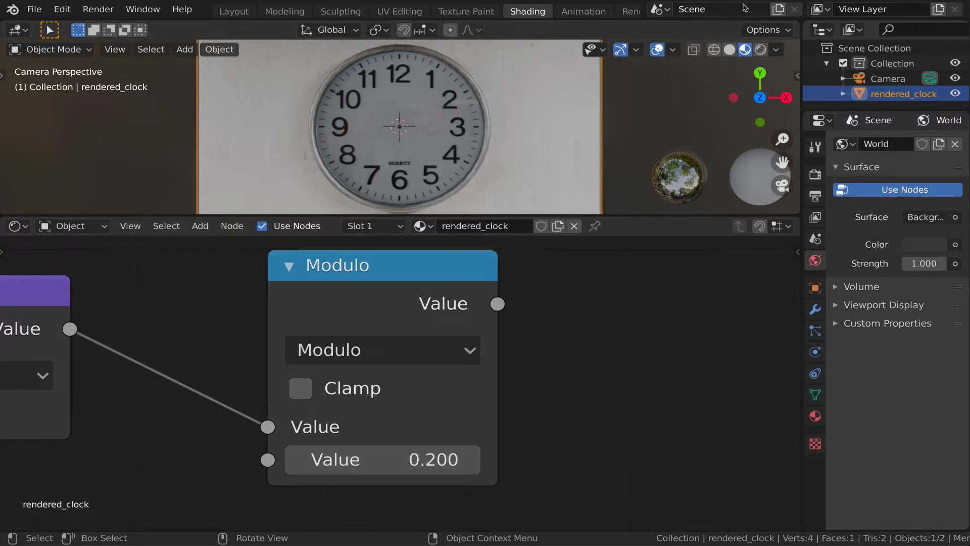
- Preview the Modulo node's output on the plane and switch the preview back to the Emission shader
{"action": "scroll", "coordinate": [643, 418], "scroll_direction": "down", "scroll_amount": 7}
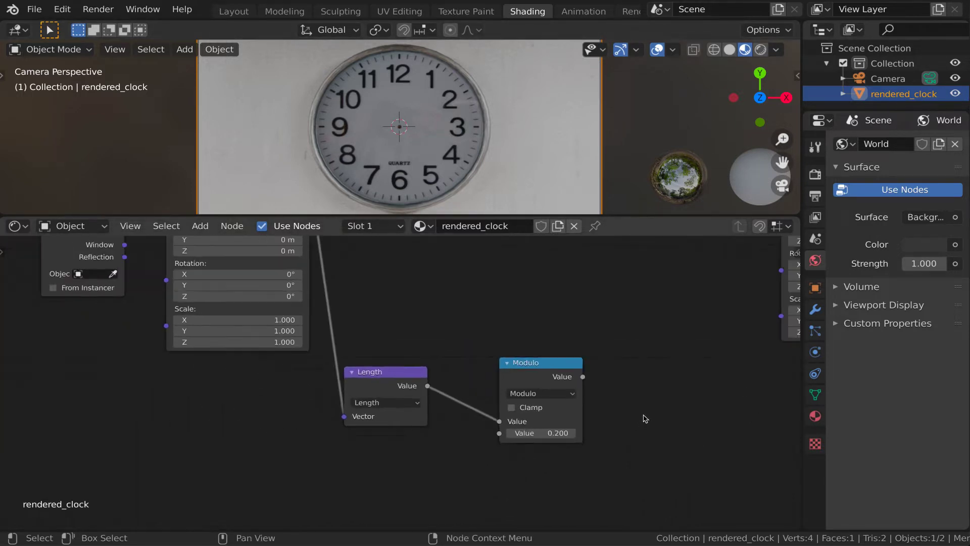
{"action": "middle_click_drag", "start_coordinate": [684, 412], "coordinate": [327, 425]}
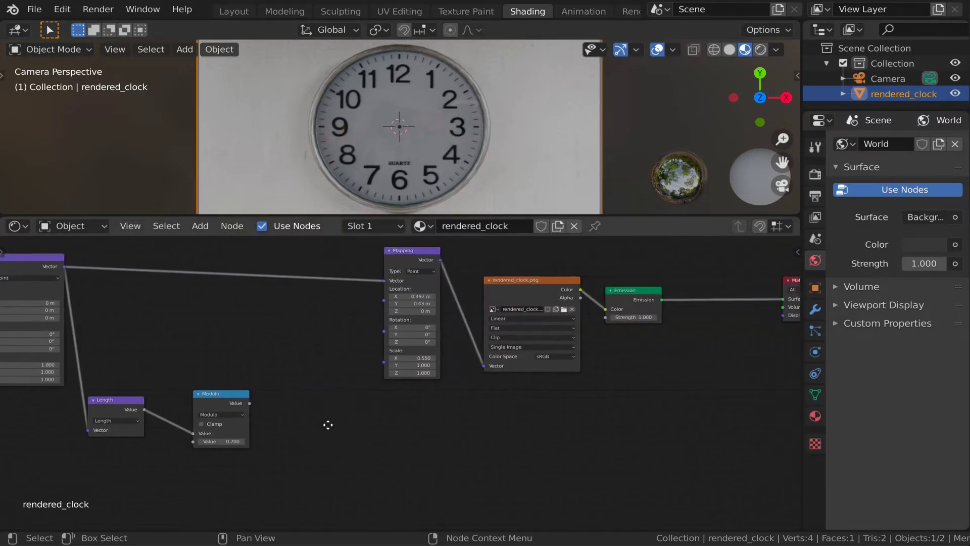
{"action": "left_click", "coordinate": [224, 397], "text": "ctrl+shift"}
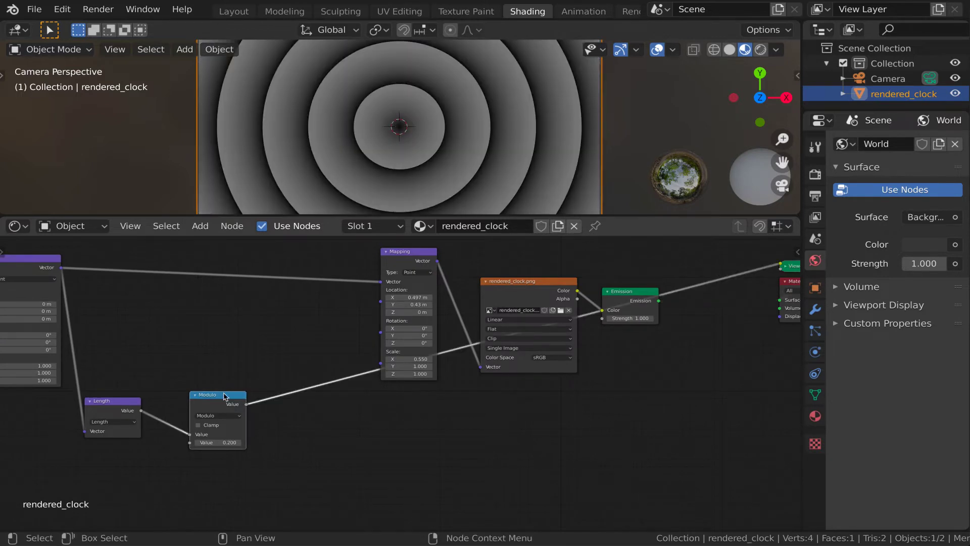
{"action": "left_click", "coordinate": [644, 296], "text": "ctrl+shift"}
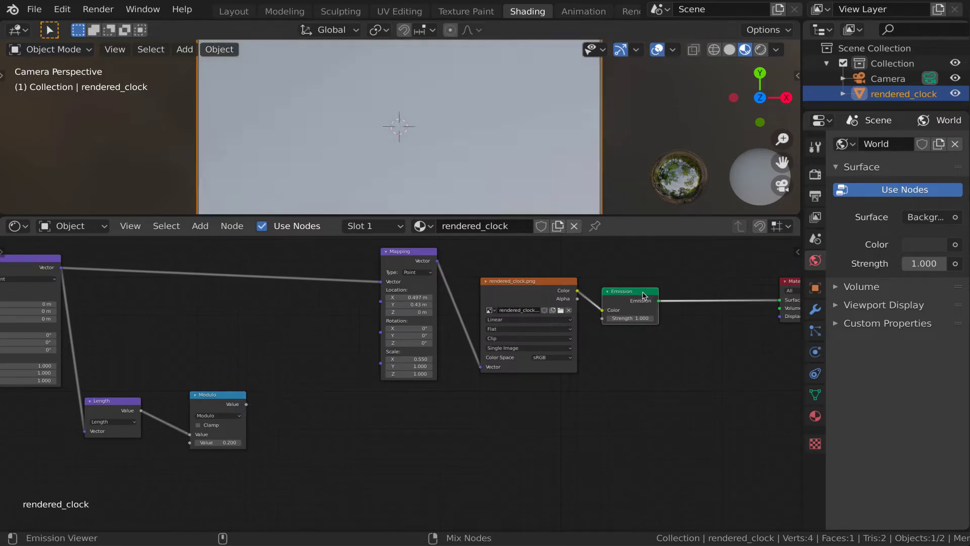
- Add a Math node set to Add after the Modulo node, with 0.2 as its second value, and preview it
{"action": "scroll", "coordinate": [353, 383], "scroll_direction": "up", "scroll_amount": 2}
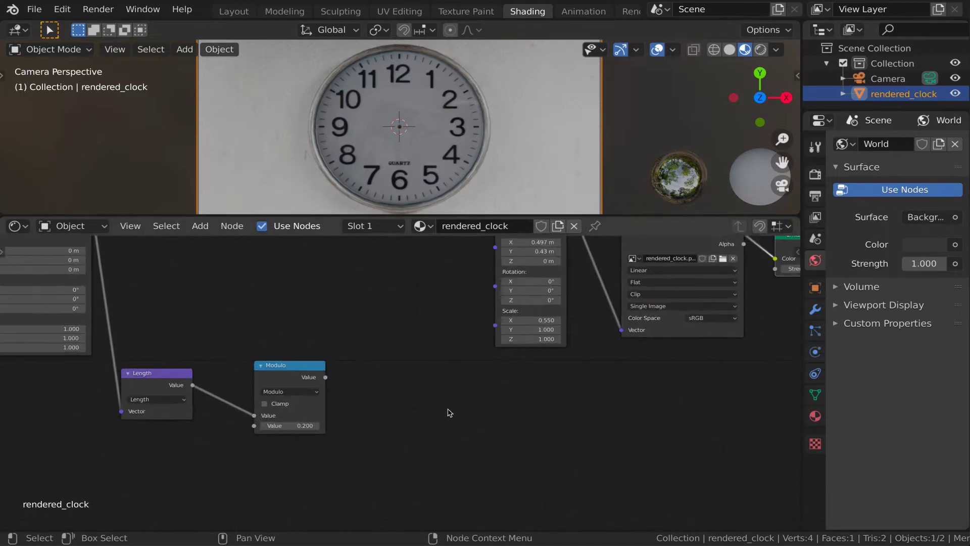
{"action": "scroll", "coordinate": [394, 386], "scroll_direction": "up", "scroll_amount": 3}
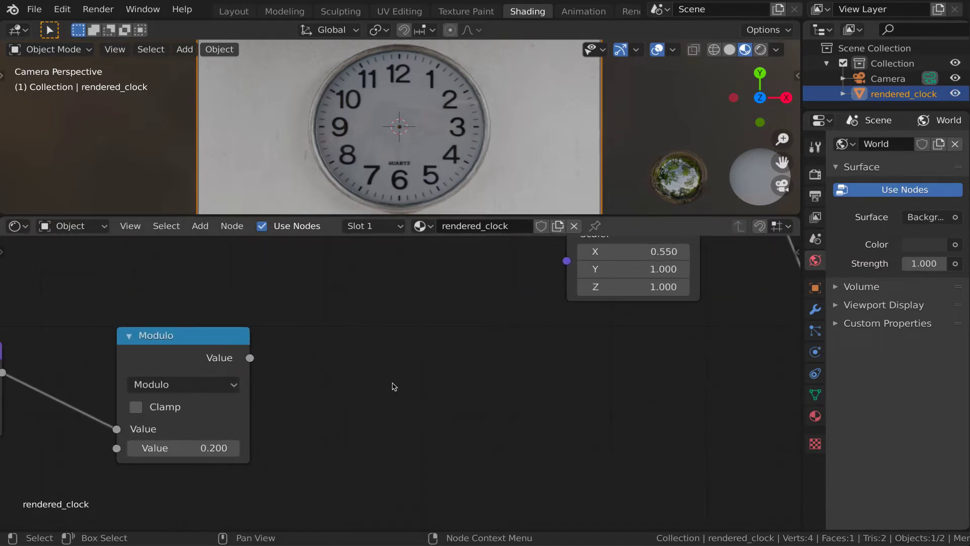
{"action": "key", "text": "q"}
{"action": "left_click", "coordinate": [394, 386]}
{"action": "left_click", "coordinate": [346, 318]}
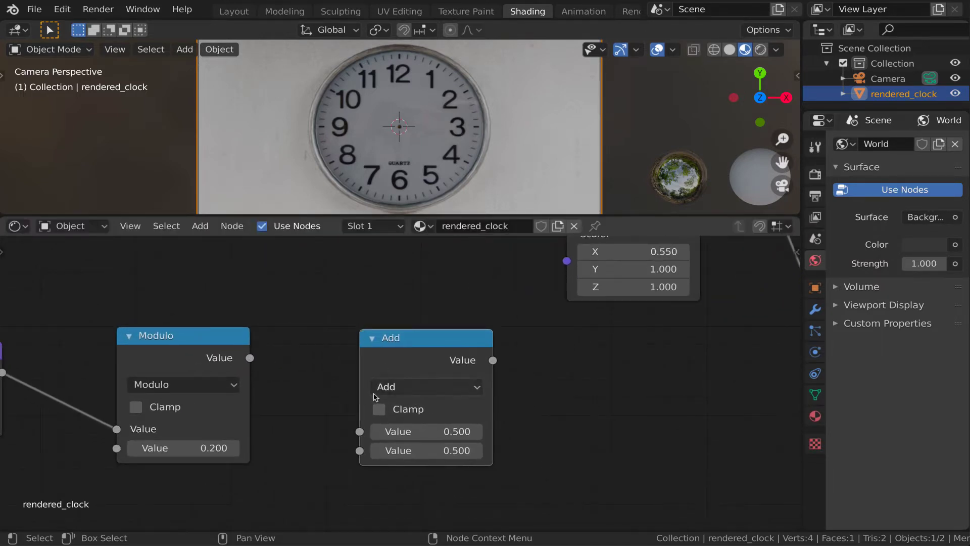
{"action": "left_click_drag", "start_coordinate": [249, 358], "coordinate": [360, 431]}
{"action": "left_click", "coordinate": [437, 449]}
{"action": "type", "text": ".2"}
{"action": "key", "text": "Return"}
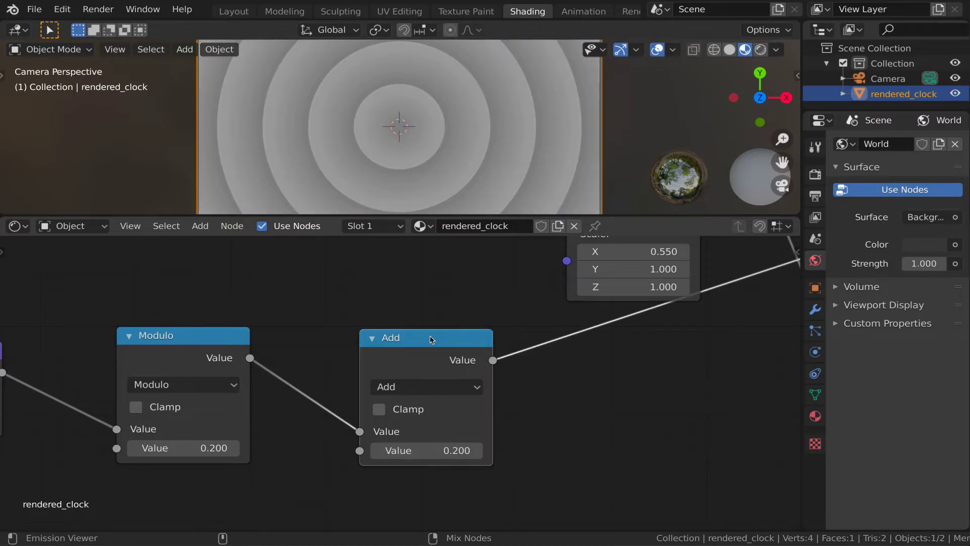
- Return the preview to the Emission shader and insert a Vector Math node set to Scale between the two Mapping nodes
{"action": "scroll", "coordinate": [544, 391], "scroll_direction": "down", "scroll_amount": 3}
{"action": "scroll", "coordinate": [564, 405], "scroll_direction": "down", "scroll_amount": 3}
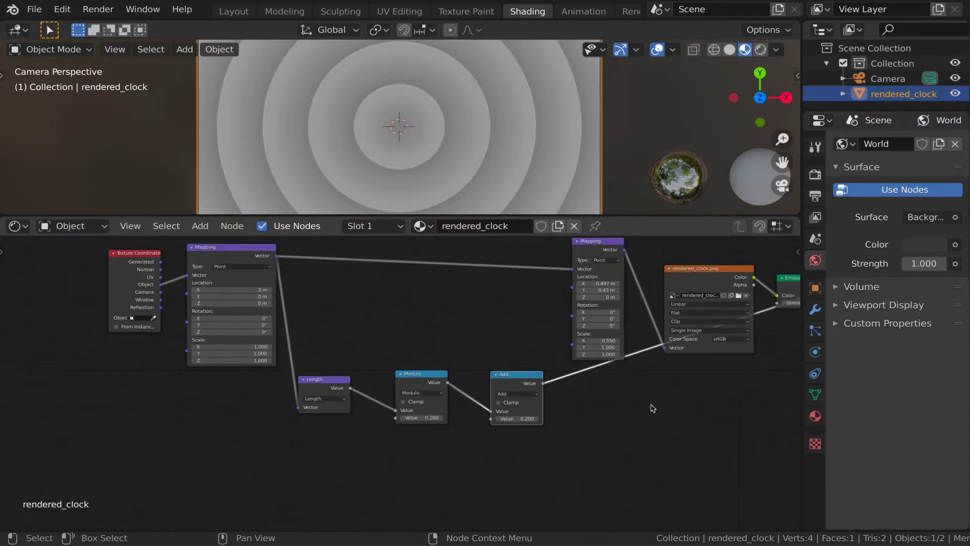
{"action": "scroll", "coordinate": [472, 402], "scroll_direction": "down", "scroll_amount": 2}
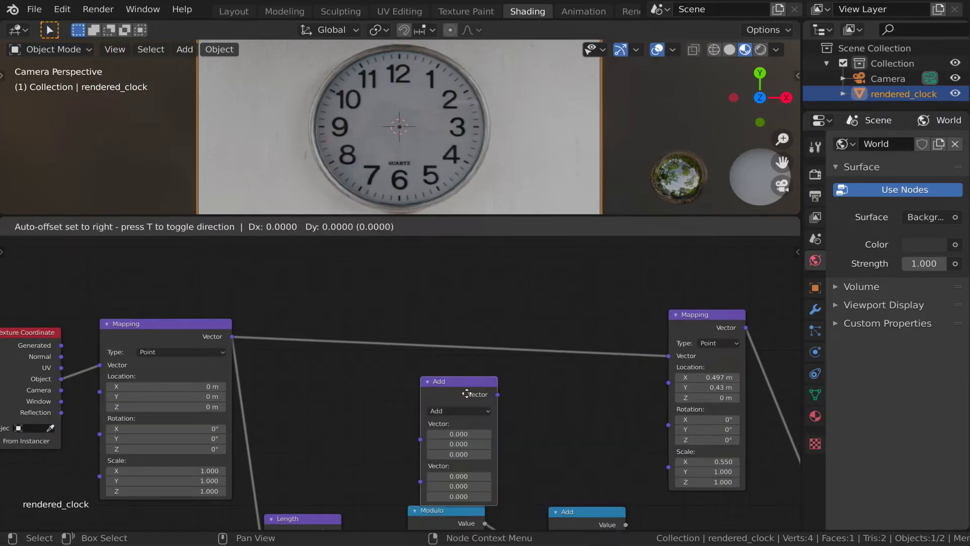
{"action": "left_click", "coordinate": [435, 295]}
{"action": "left_click", "coordinate": [429, 313]}
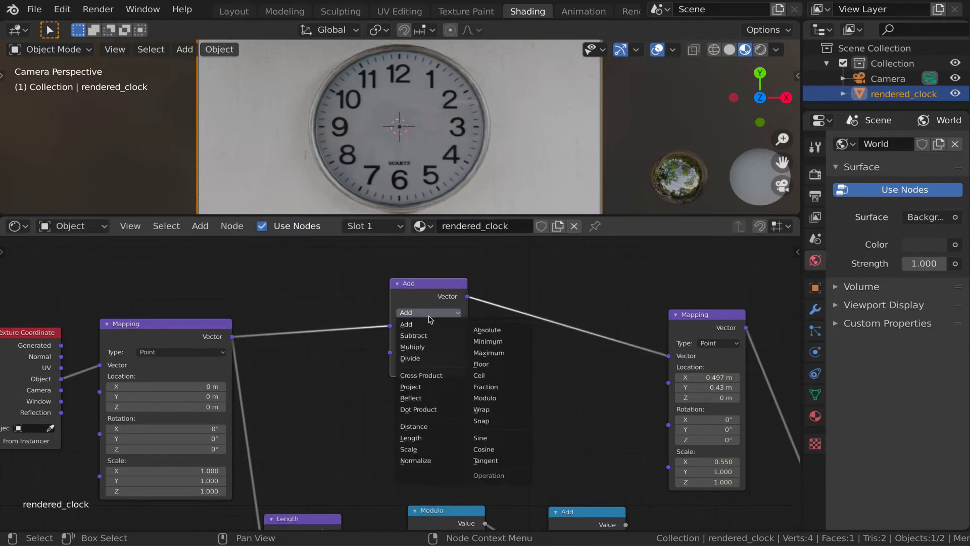
{"action": "left_click", "coordinate": [410, 449]}
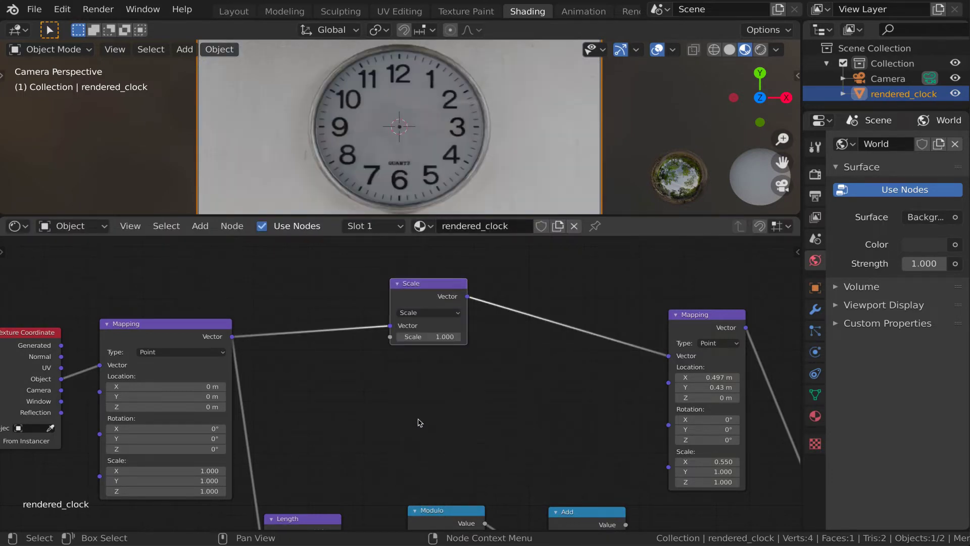
- Move the second Mapping node and everything after it further from the first, and place the Scale node just before it
{"action": "scroll", "coordinate": [573, 451], "scroll_direction": "down", "scroll_amount": 7}
{"action": "middle_click_drag", "start_coordinate": [587, 450], "coordinate": [253, 378]}
{"action": "left_click_drag", "start_coordinate": [68, 258], "coordinate": [619, 368]}
{"action": "key", "text": "g"}
{"action": "left_click", "coordinate": [493, 367]}
{"action": "left_click", "coordinate": [360, 304]}
{"action": "key", "text": "g"}
{"action": "left_click", "coordinate": [418, 343]}
{"action": "scroll", "coordinate": [146, 359], "scroll_direction": "up", "scroll_amount": 3}
{"action": "middle_click_drag", "start_coordinate": [155, 355], "coordinate": [301, 370]}
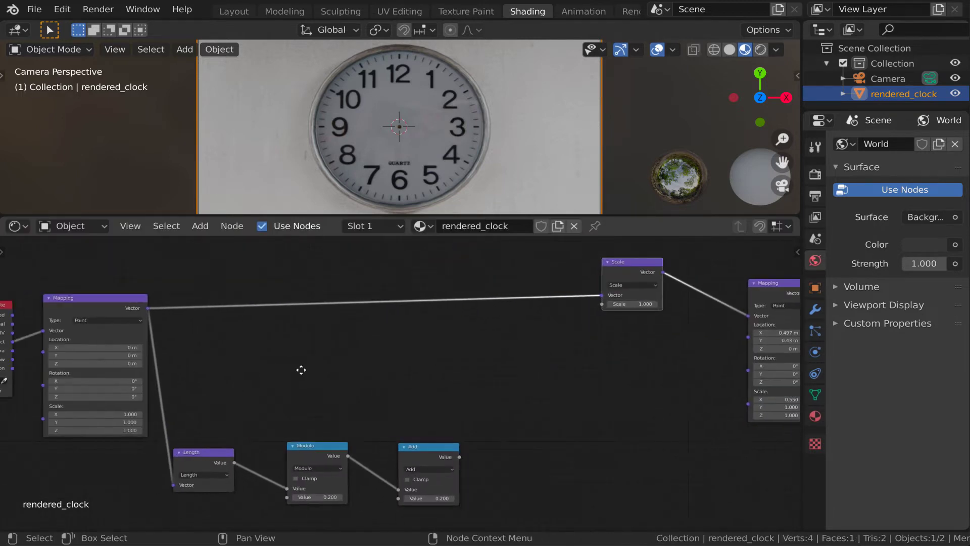
- Add a Math node set to Divide that divides 1 by the Length value
{"action": "scroll", "coordinate": [301, 370], "scroll_direction": "down", "scroll_amount": 1}
{"action": "key", "text": "q"}
{"action": "left_click", "coordinate": [319, 393]}
{"action": "left_click", "coordinate": [371, 339]}
{"action": "left_click", "coordinate": [396, 360]}
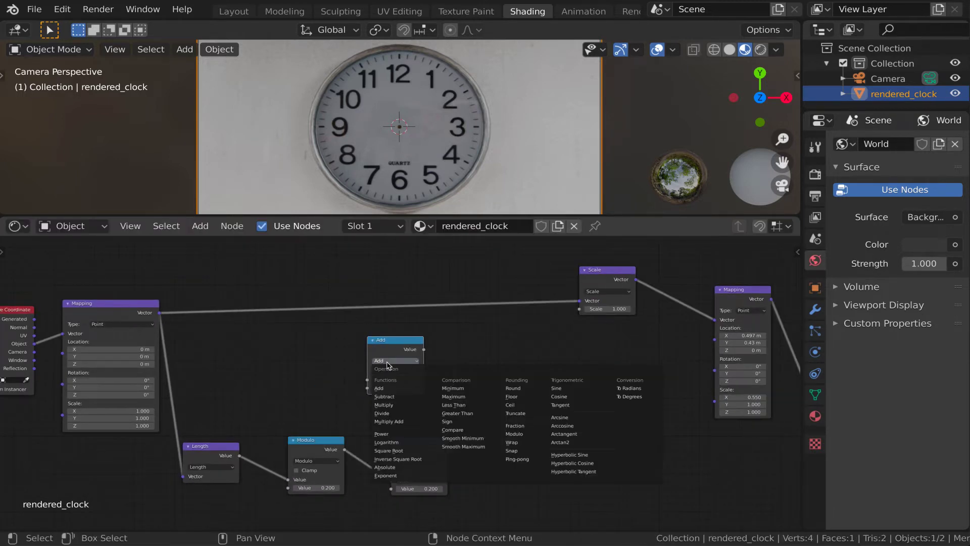
{"action": "left_click", "coordinate": [382, 413]}
{"action": "scroll", "coordinate": [384, 412], "scroll_direction": "up", "scroll_amount": 2}
{"action": "left_click_drag", "start_coordinate": [142, 486], "coordinate": [346, 377]}
{"action": "double_click", "coordinate": [381, 364]}
{"action": "type", "text": "1"}
{"action": "key", "text": "Return"}
- Duplicate the Divide node as a Multiply node that multiplies the Divide output by the Add output
{"action": "key", "text": "shift+d"}
{"action": "left_click", "coordinate": [573, 429]}
{"action": "left_click", "coordinate": [579, 398]}
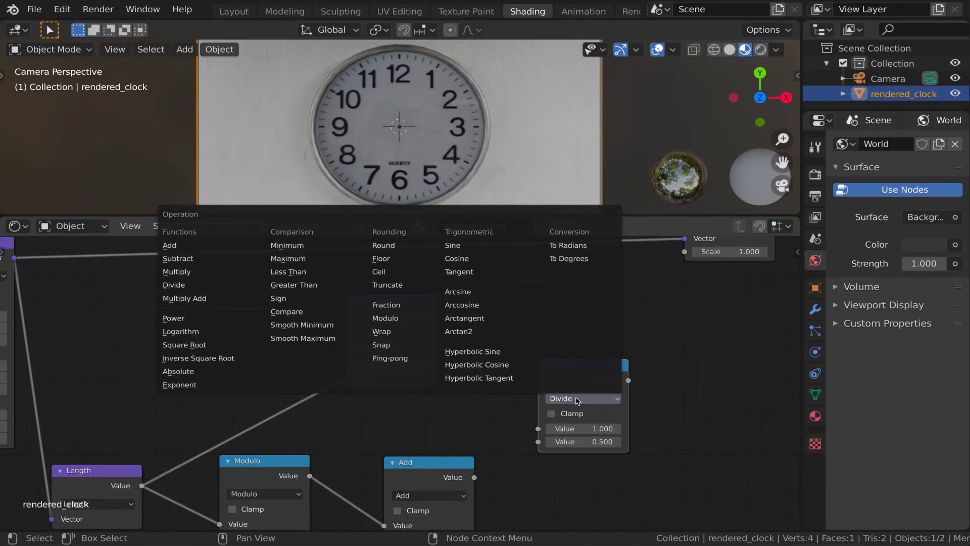
{"action": "left_click", "coordinate": [184, 276]}
{"action": "left_click_drag", "start_coordinate": [474, 478], "coordinate": [538, 442]}
{"action": "left_click_drag", "start_coordinate": [436, 317], "coordinate": [538, 429]}
- Connect the Multiply output to the Scale node's scale input
{"action": "middle_click_drag", "start_coordinate": [734, 396], "coordinate": [475, 404]}
{"action": "scroll", "coordinate": [475, 404], "scroll_direction": "down", "scroll_amount": 2}
{"action": "left_click_drag", "start_coordinate": [394, 382], "coordinate": [435, 288]}
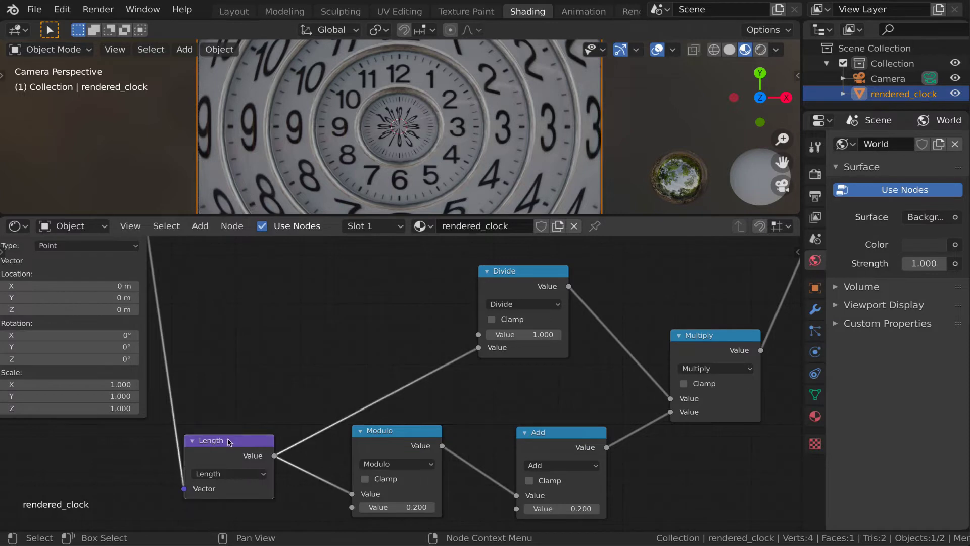
- Label the Length node "Desired Length"
{"action": "right_click", "coordinate": [218, 326]}
{"action": "left_click", "coordinate": [218, 340]}
{"action": "type", "text": "Desired Length"}
{"action": "key", "text": "Return"}
- Duplicate the Desired Length node, feed it the first Mapping node's vector and connect its value to the Divide node's second input
{"action": "key", "text": "shift+d"}
{"action": "left_click", "coordinate": [277, 272]}
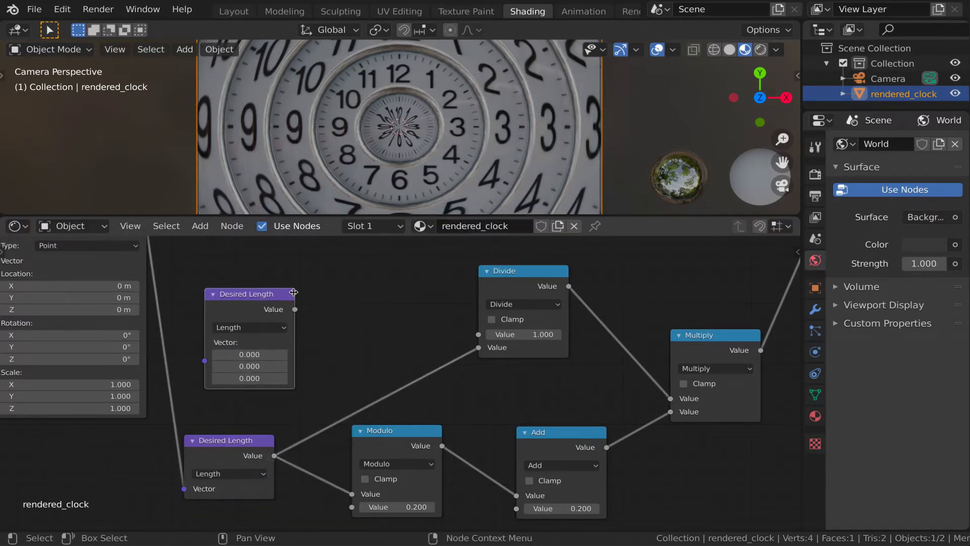
{"action": "middle_click_drag", "start_coordinate": [323, 326], "coordinate": [401, 374]}
{"action": "left_click_drag", "start_coordinate": [224, 275], "coordinate": [282, 409]}
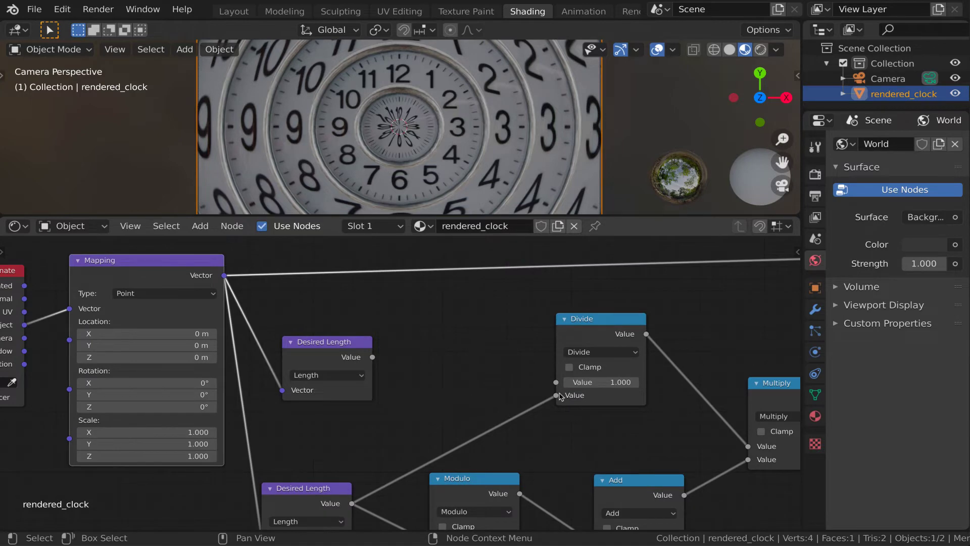
{"action": "mouse_move", "coordinate": [556, 395]}
{"action": "left_mouse_down"}
{"action": "mouse_move", "coordinate": [386, 362]}
{"action": "mouse_move", "coordinate": [432, 362]}
{"action": "mouse_move", "coordinate": [556, 395]}
{"action": "left_mouse_up"}
- Label the duplicated length node "Actual Length"
{"action": "right_click", "coordinate": [334, 340]}
{"action": "left_click", "coordinate": [333, 340]}
{"action": "type", "text": "Actual L"}
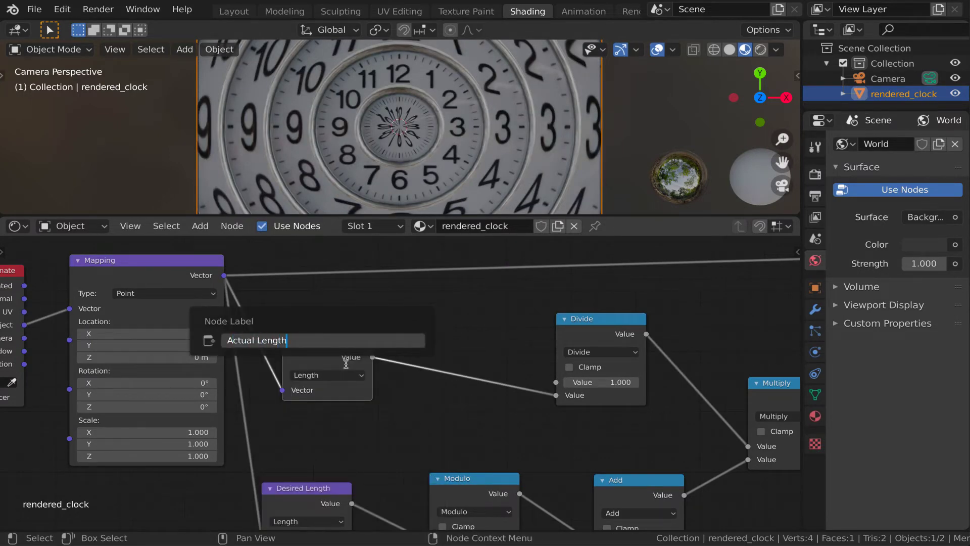
{"action": "type", "text": "ength"}
{"action": "key", "text": "Return"}
- Add a Value node of 0.2 that drives the second inputs of both the Modulo and Add nodes
{"action": "scroll", "coordinate": [507, 433], "scroll_direction": "down", "scroll_amount": 2}
{"action": "middle_click_drag", "start_coordinate": [523, 433], "coordinate": [453, 380]}
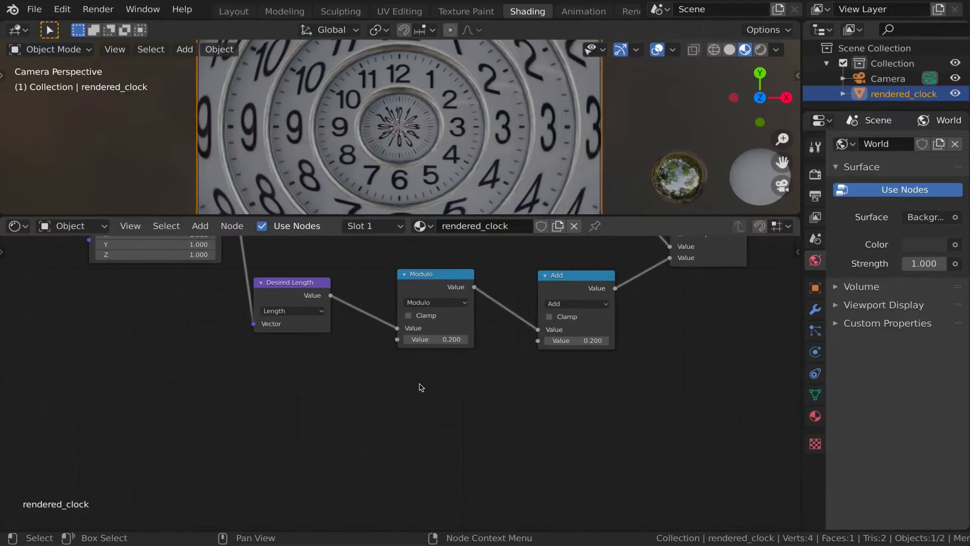
{"action": "key", "text": "shift+a"}
{"action": "type", "text": "value"}
{"action": "key", "text": "Return"}
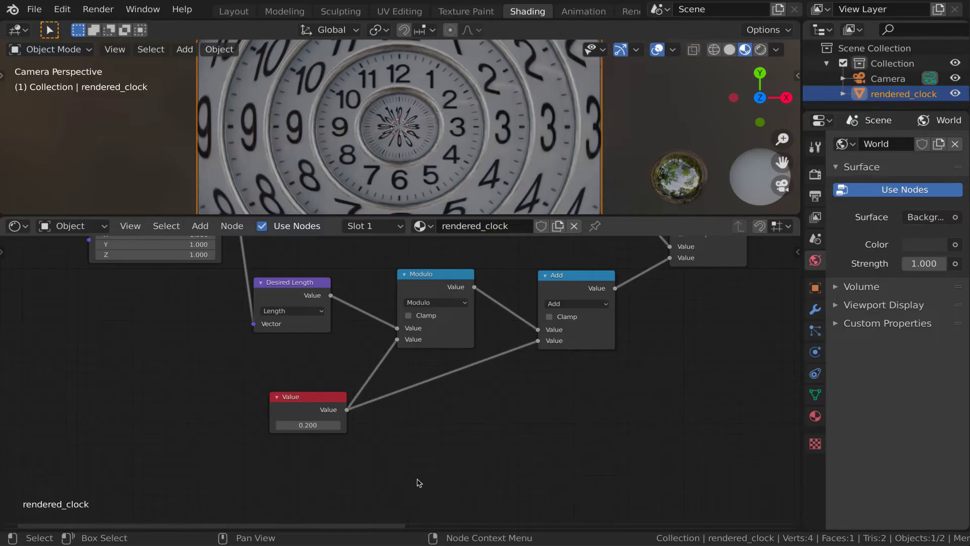
- Place two Reroute nodes far apart in the empty area below the Value node and link them
{"action": "middle_click_drag", "start_coordinate": [305, 492], "coordinate": [533, 321]}
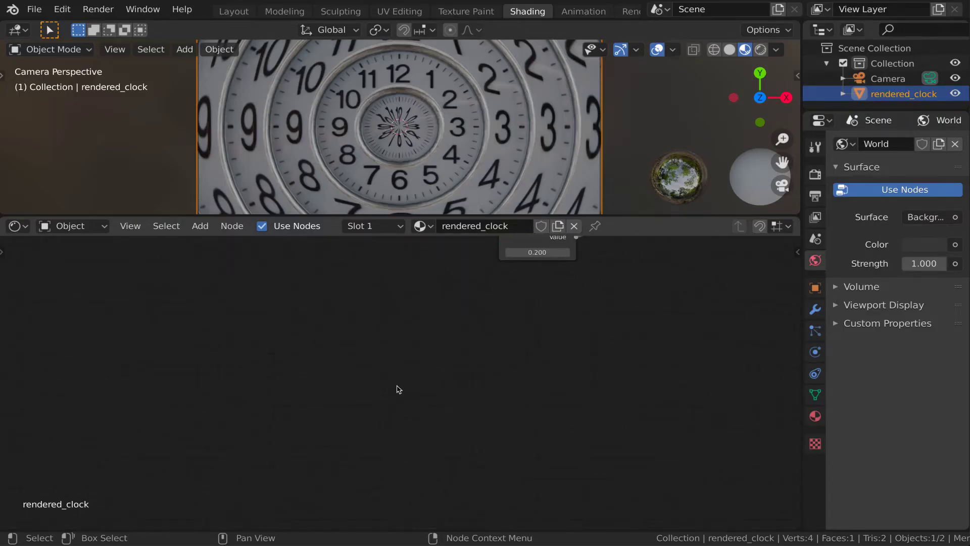
{"action": "key", "text": "shift+a"}
{"action": "left_click", "coordinate": [536, 529]}
{"action": "left_click", "coordinate": [111, 399]}
{"action": "key", "text": "shift+d"}
{"action": "left_click", "coordinate": [685, 402]}
{"action": "left_click_drag", "start_coordinate": [110, 401], "coordinate": [684, 401]}
- Insert a Separate XYZ node near the start of the link between the two Reroute nodes
{"action": "key", "text": "shift+a"}
{"action": "type", "text": "sep"}
{"action": "key", "text": "Return"}
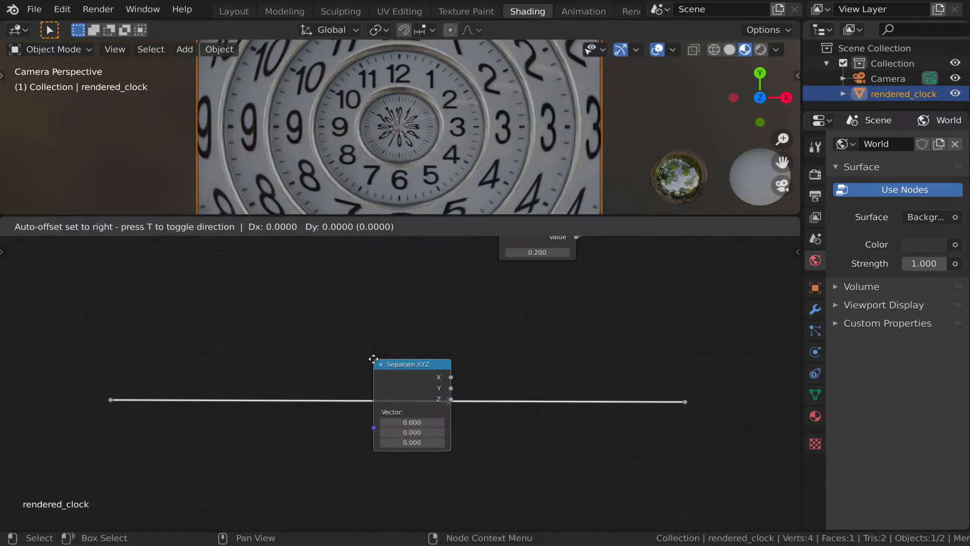
{"action": "left_click", "coordinate": [146, 354]}
- Insert three Math nodes in a row on the link between the Separate XYZ node and the end Reroute
{"action": "key", "text": "q"}
{"action": "left_click", "coordinate": [164, 380]}
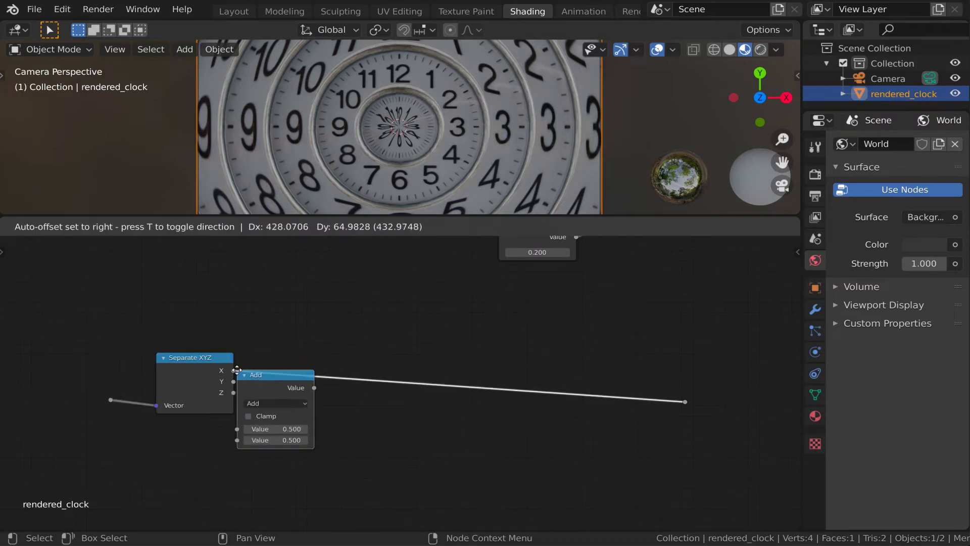
{"action": "left_click", "coordinate": [266, 343]}
{"action": "key", "text": "shift+d"}
{"action": "left_click", "coordinate": [387, 344]}
{"action": "key", "text": "shift+d"}
{"action": "left_click", "coordinate": [515, 345]}
{"action": "scroll", "coordinate": [343, 442], "scroll_direction": "up", "scroll_amount": 1}
{"action": "scroll", "coordinate": [343, 442], "scroll_direction": "up", "scroll_amount": 2}
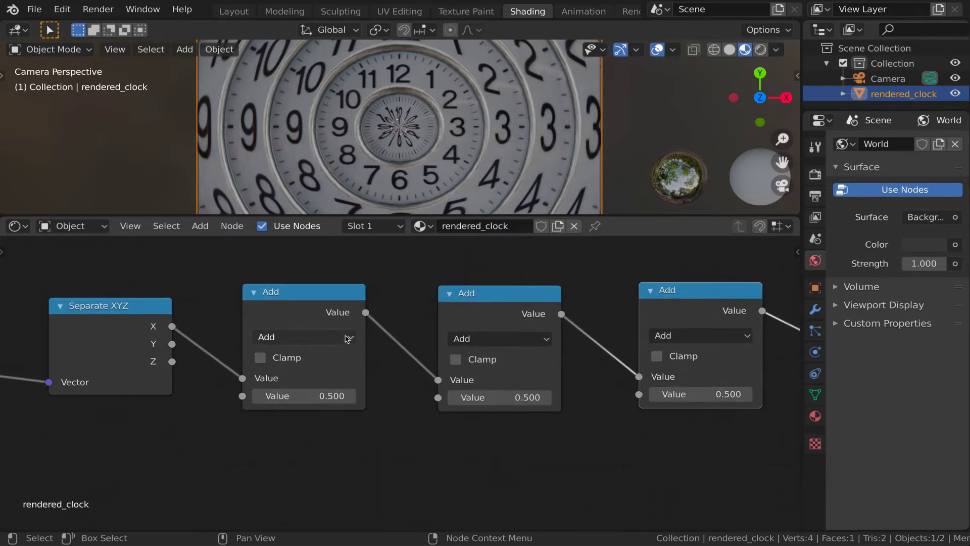
- Set the first Math node to Arctan2 and connect the Separate XYZ node's Y output to its second input
{"action": "left_click", "coordinate": [345, 335]}
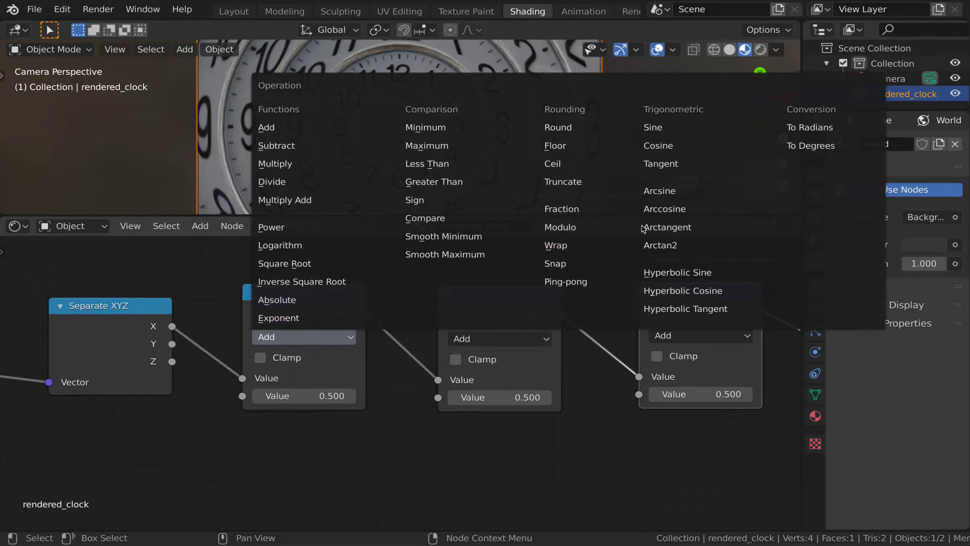
{"action": "left_click", "coordinate": [673, 247]}
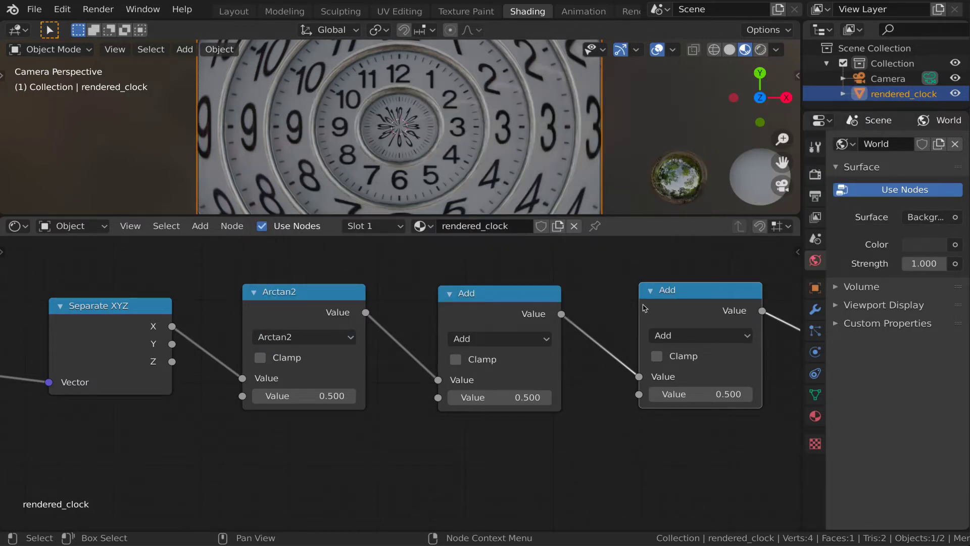
{"action": "middle_click_drag", "start_coordinate": [550, 452], "coordinate": [541, 480]}
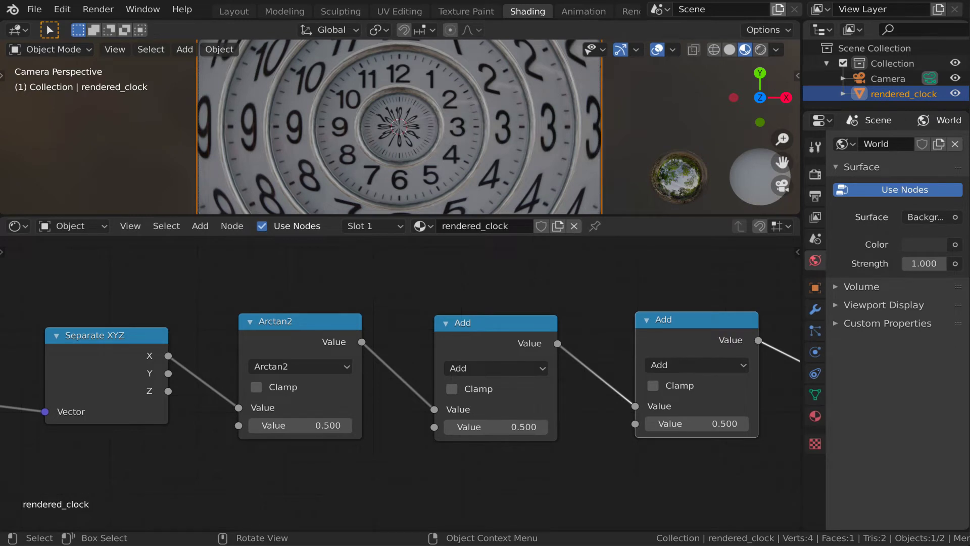
{"action": "scroll", "coordinate": [470, 465], "scroll_direction": "down", "scroll_amount": 1}
{"action": "scroll", "coordinate": [321, 404], "scroll_direction": "up", "scroll_amount": 4}
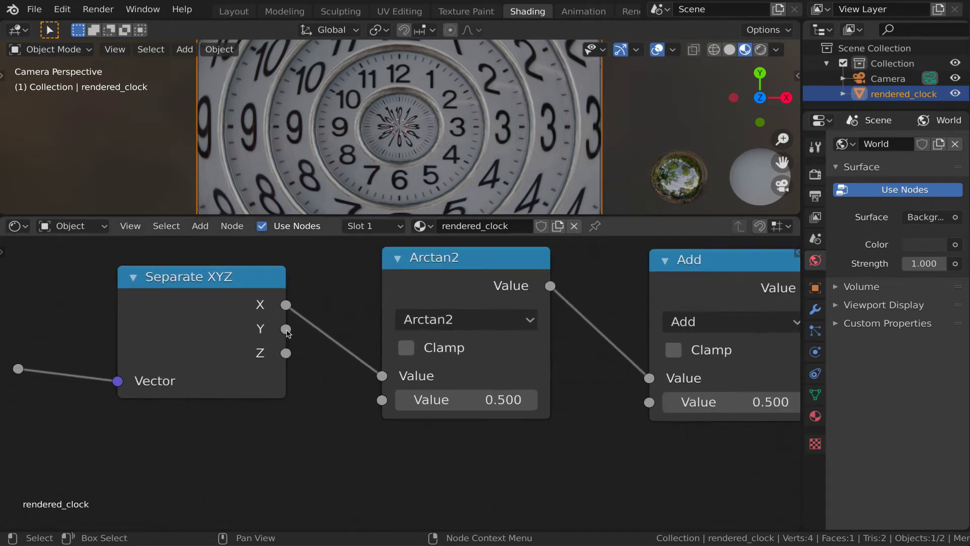
{"action": "left_click_drag", "start_coordinate": [287, 330], "coordinate": [382, 400]}
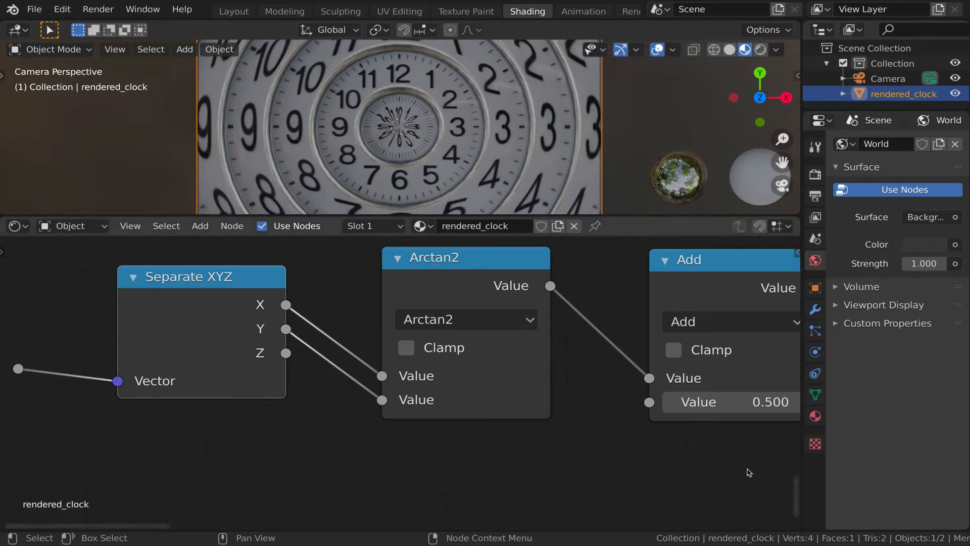
- Set the second value of the Add node after Arctan2 to pi
{"action": "middle_click_drag", "start_coordinate": [747, 468], "coordinate": [385, 474]}
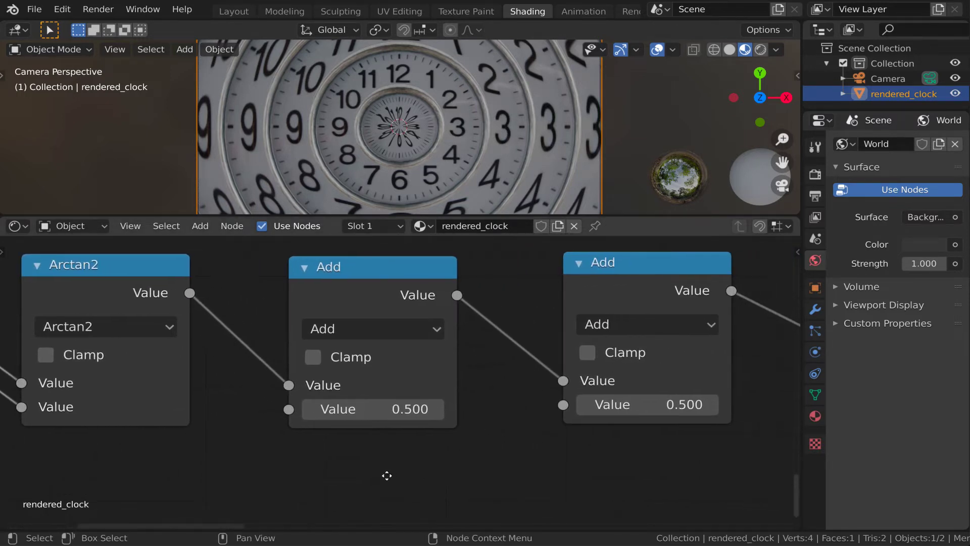
{"action": "left_click", "coordinate": [387, 409]}
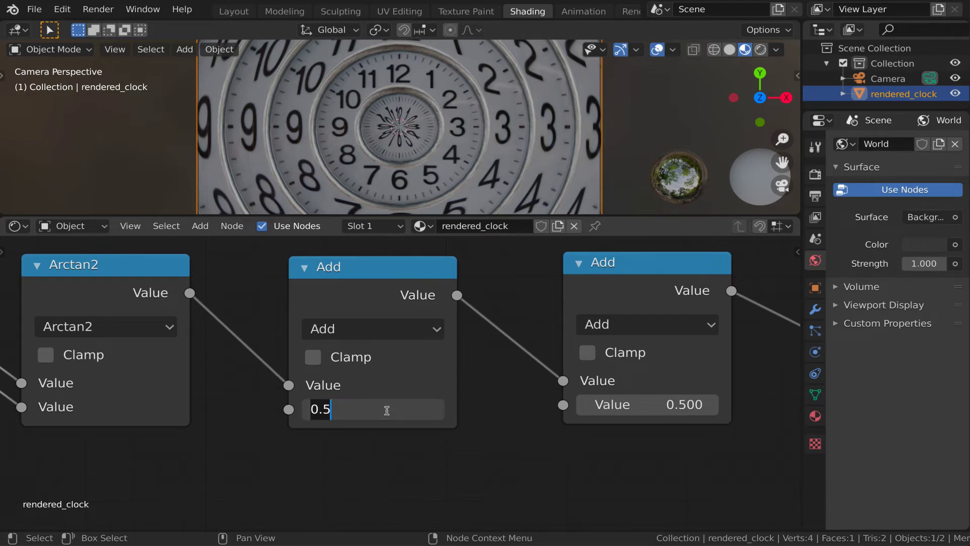
{"action": "type", "text": "pi"}
{"action": "key", "text": "Return"}
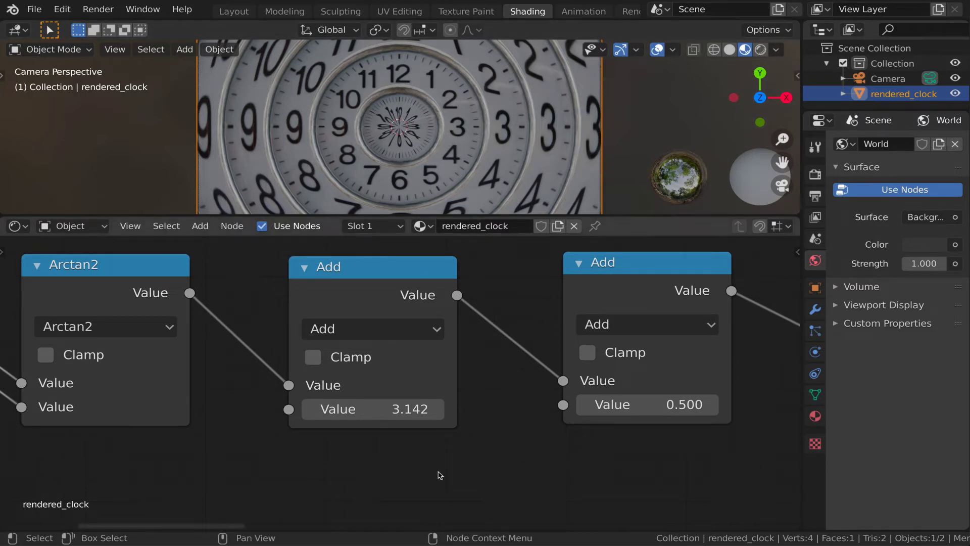
- Change the last Math node to Divide and set its divisor to 2 * pi
{"action": "left_click", "coordinate": [709, 324]}
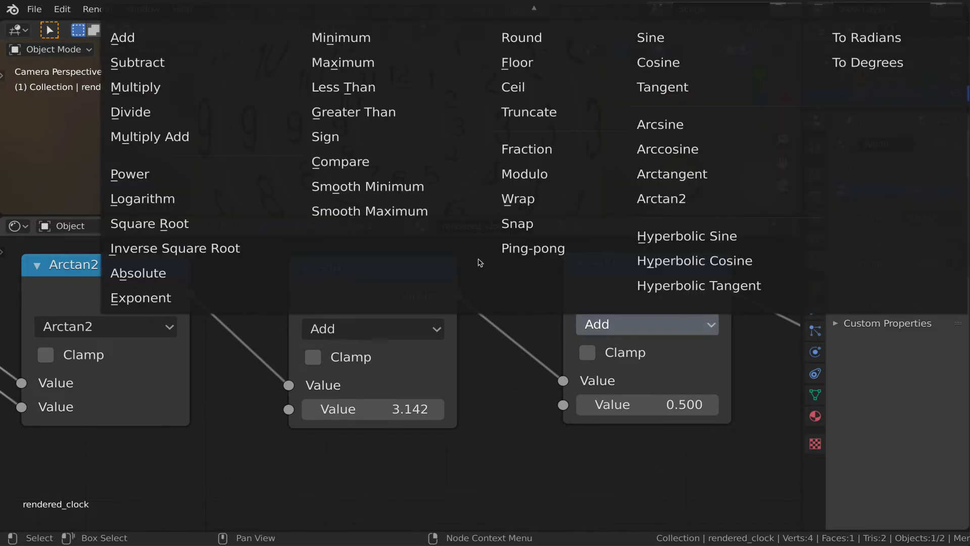
{"action": "left_click", "coordinate": [165, 110]}
{"action": "left_click", "coordinate": [662, 407]}
{"action": "type", "text": "2 * pi"}
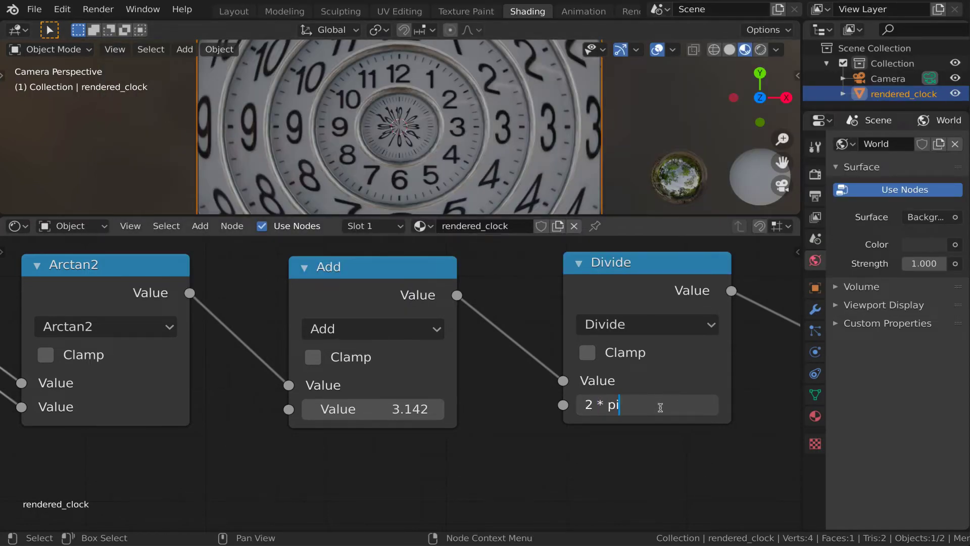
{"action": "key", "text": "Return"}
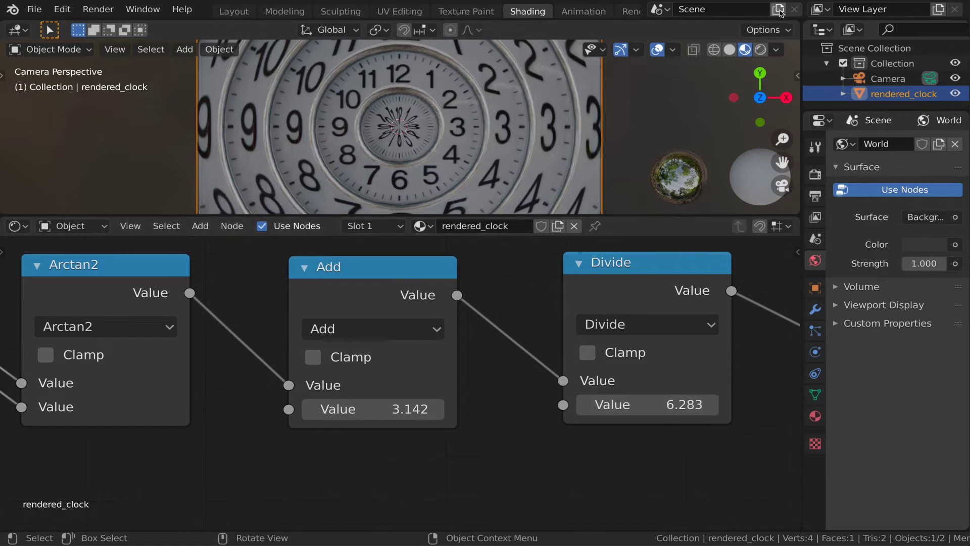
- Combine the Separate XYZ, Arctan2, Add and Divide nodes into a node group
{"action": "scroll", "coordinate": [711, 469], "scroll_direction": "down", "scroll_amount": 1}
{"action": "scroll", "coordinate": [712, 468], "scroll_direction": "down", "scroll_amount": 4}
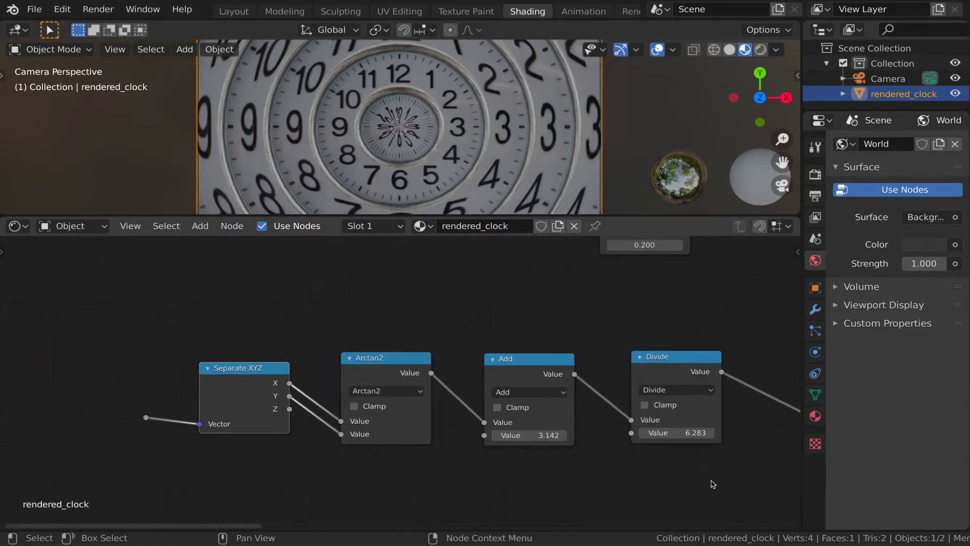
{"action": "scroll", "coordinate": [713, 484], "scroll_direction": "down", "scroll_amount": 1}
{"action": "middle_click_drag", "start_coordinate": [713, 484], "coordinate": [598, 456]}
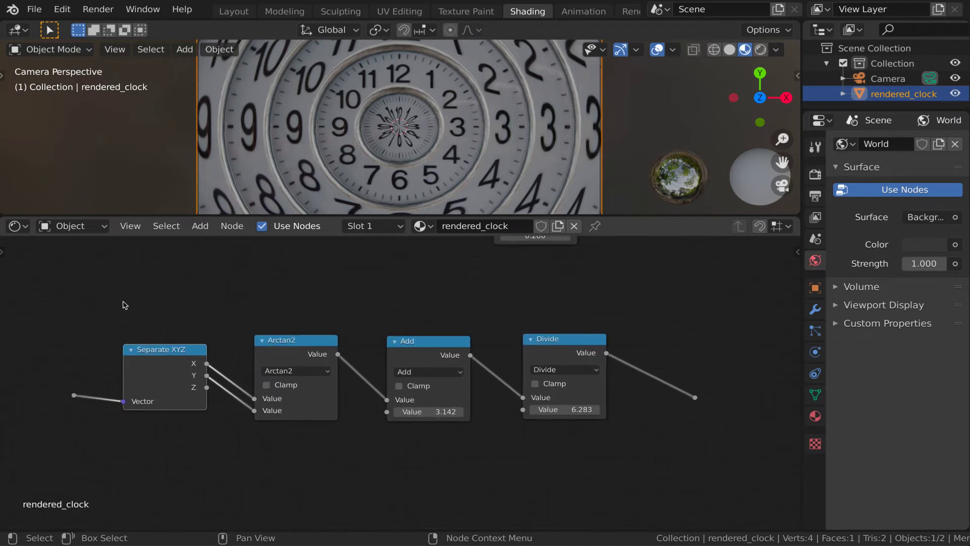
{"action": "left_click_drag", "start_coordinate": [162, 291], "coordinate": [567, 452]}
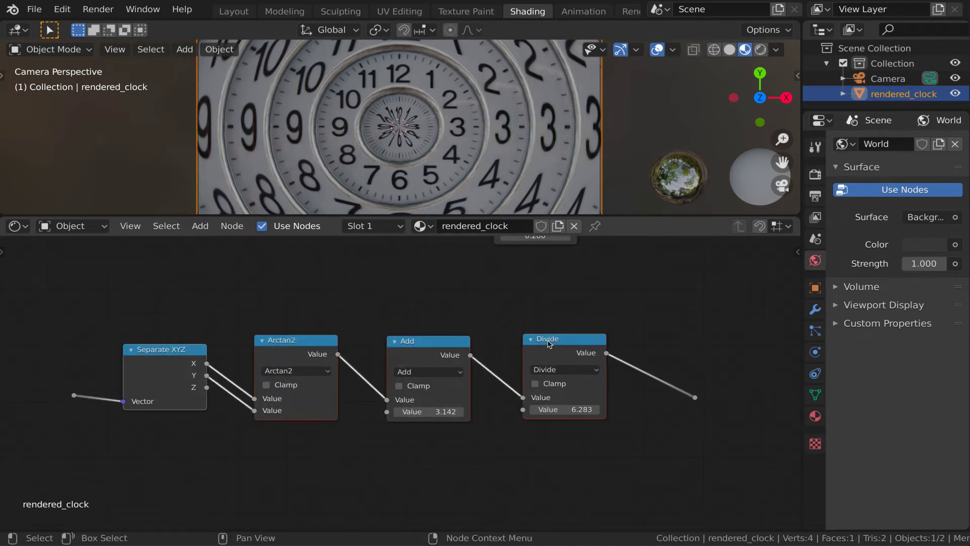
{"action": "right_click", "coordinate": [549, 343]}
{"action": "left_click", "coordinate": [542, 403]}
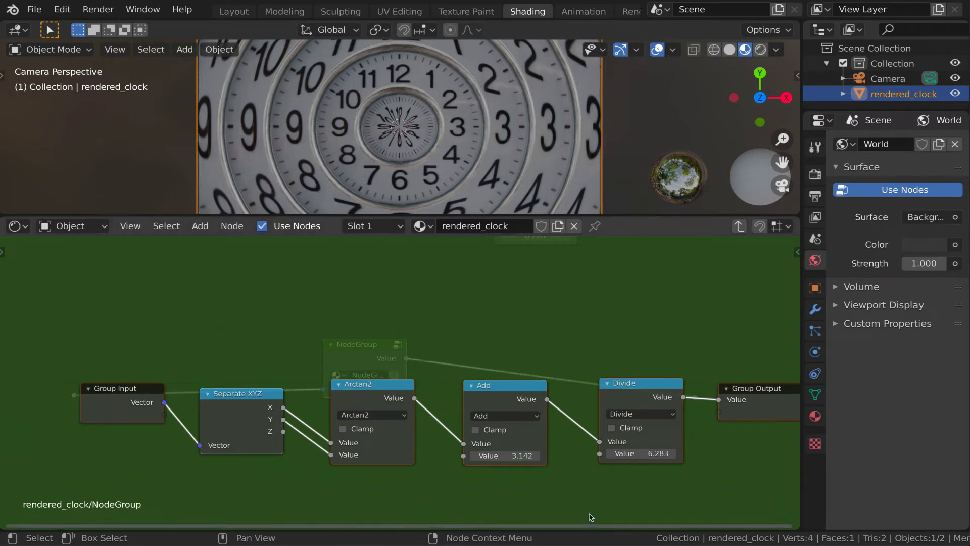
- Rename the node group's Value output to "zero_to_one"
{"action": "key", "text": "n"}
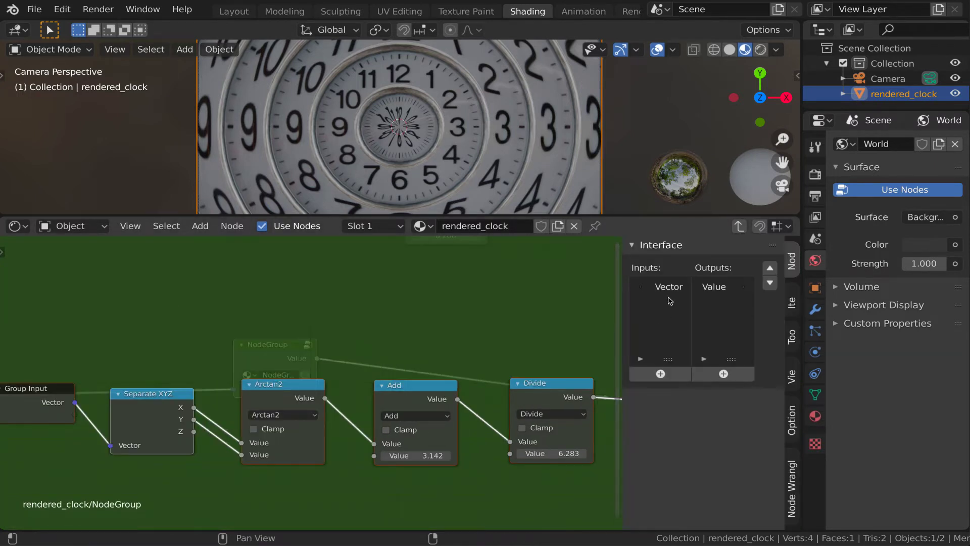
{"action": "left_click", "coordinate": [672, 289]}
{"action": "left_click", "coordinate": [728, 289]}
{"action": "left_click", "coordinate": [699, 394]}
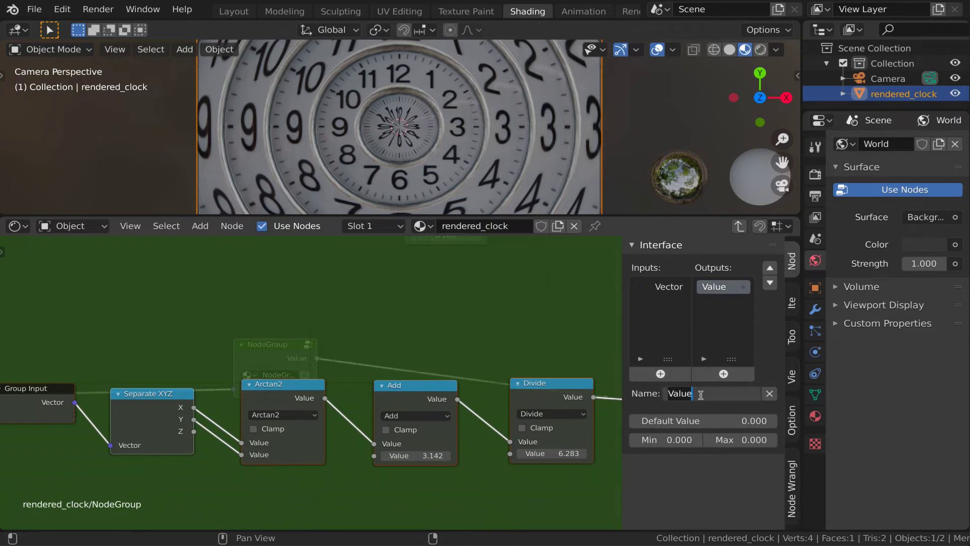
{"action": "type", "text": "zero_to_one"}
{"action": "key", "text": "Return"}
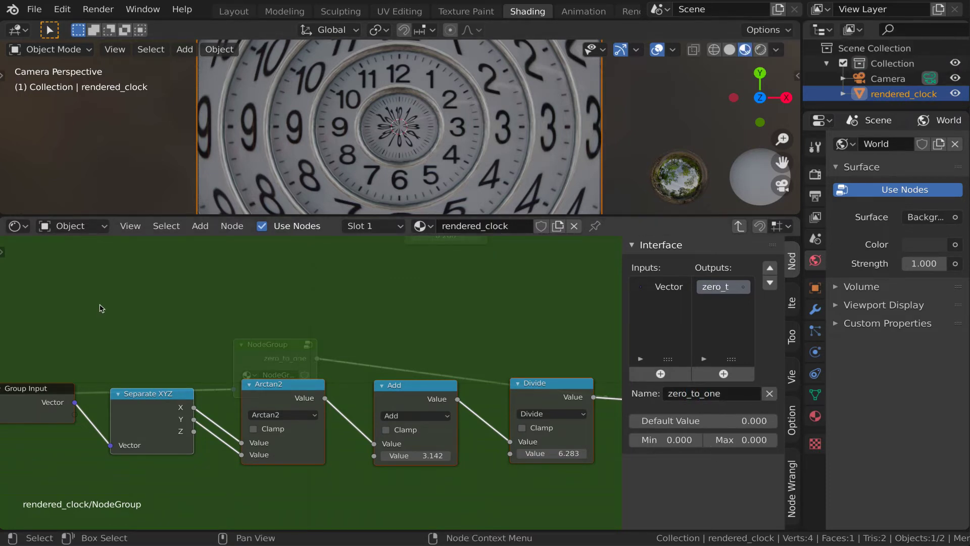
- Leave the group and name the node group "Direction"
{"action": "key", "text": "Tab"}
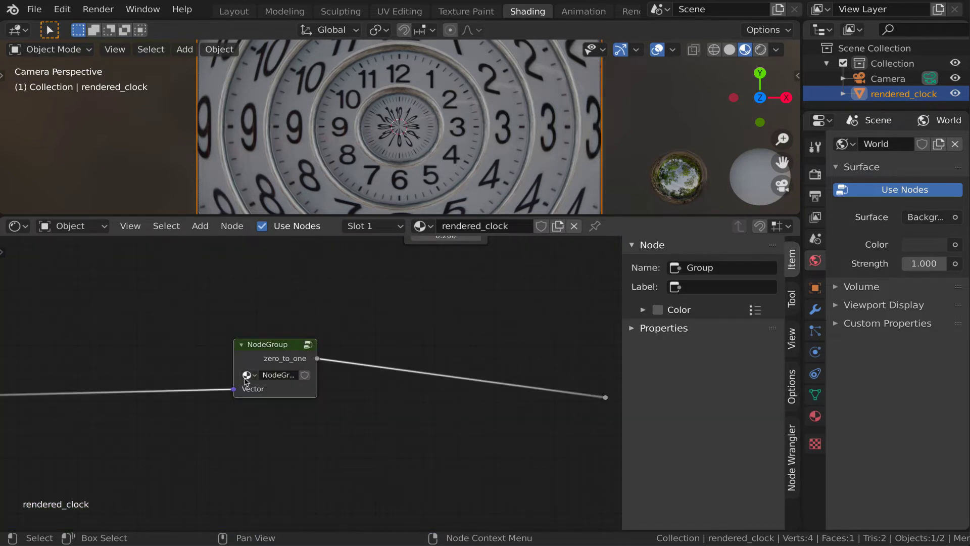
{"action": "left_click", "coordinate": [279, 375]}
{"action": "type", "text": "Dire"}
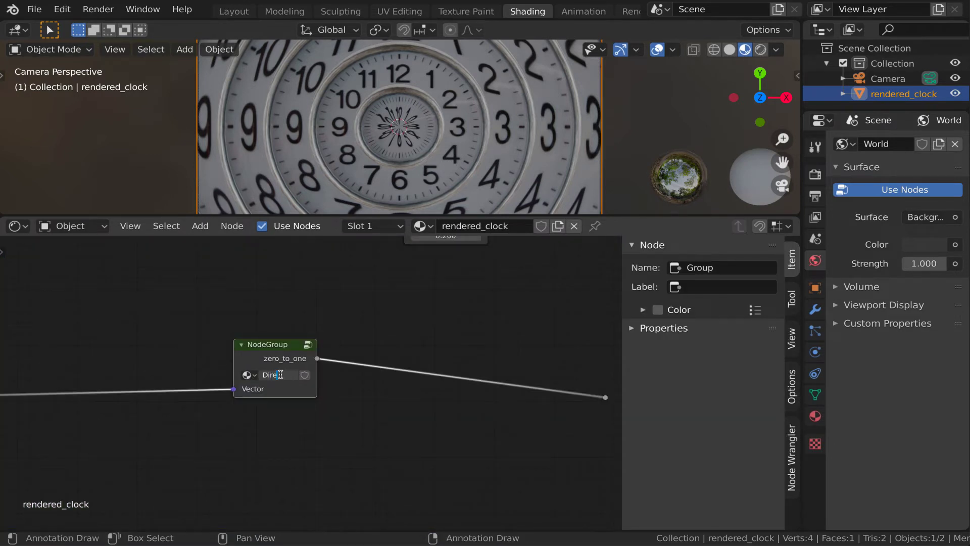
{"action": "type", "text": "ction"}
{"action": "key", "text": "Return"}
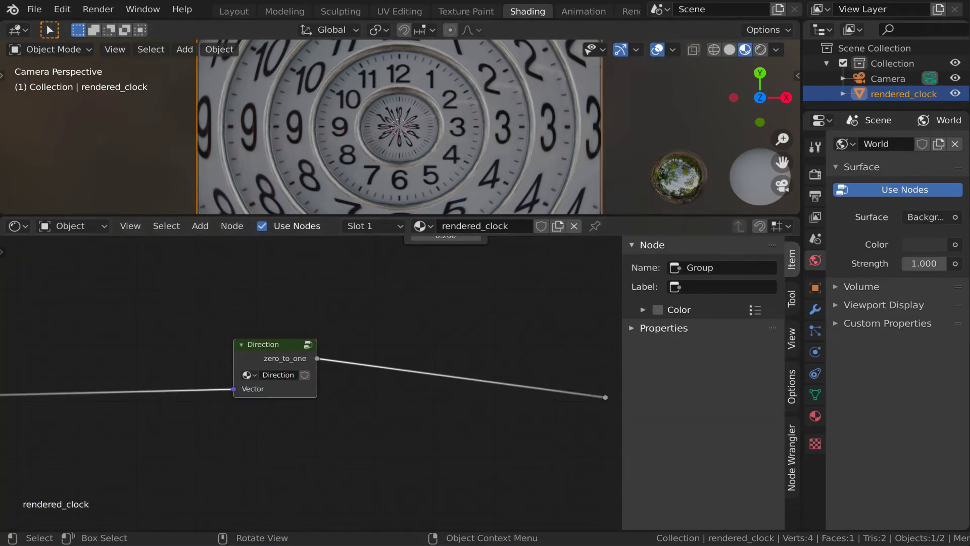
{"action": "key", "text": "n"}
- Delete the two Reroute nodes on either side of the Direction group
{"action": "left_click", "coordinate": [695, 397]}
{"action": "key", "text": "x"}
{"action": "left_click", "coordinate": [74, 394]}
{"action": "key", "text": "x"}
- Shift the length and math nodes away from the first Mapping node and connect its vector to the Direction group
{"action": "scroll", "coordinate": [480, 387], "scroll_direction": "down", "scroll_amount": 14}
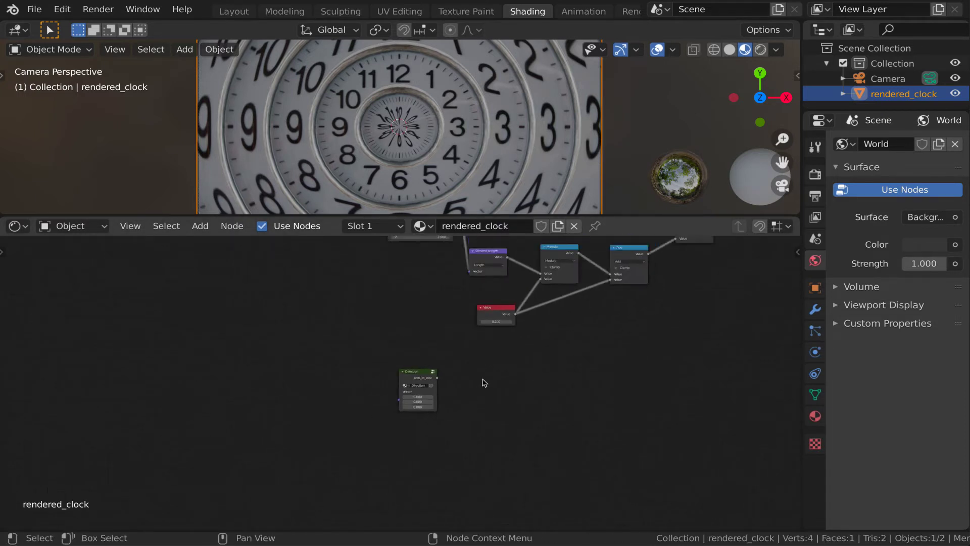
{"action": "middle_click_drag", "start_coordinate": [488, 383], "coordinate": [405, 455]}
{"action": "left_click_drag", "start_coordinate": [396, 310], "coordinate": [555, 459]}
{"action": "key", "text": "g"}
{"action": "left_click", "coordinate": [587, 460]}
{"action": "middle_click_drag", "start_coordinate": [587, 460], "coordinate": [416, 467]}
{"action": "left_click_drag", "start_coordinate": [391, 266], "coordinate": [705, 337]}
{"action": "key", "text": "g"}
{"action": "left_click", "coordinate": [775, 342]}
{"action": "scroll", "coordinate": [192, 494], "scroll_direction": "up", "scroll_amount": 4}
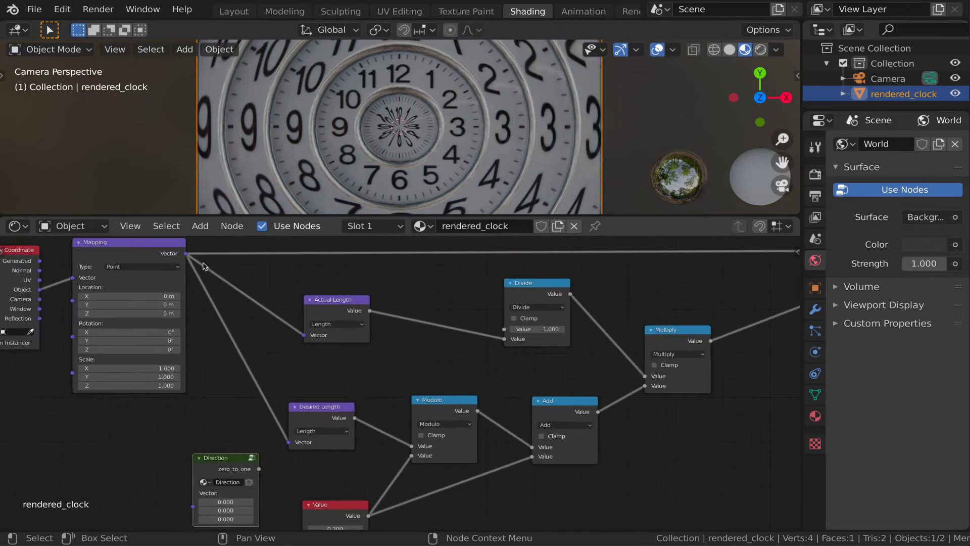
{"action": "left_click_drag", "start_coordinate": [185, 253], "coordinate": [192, 506]}
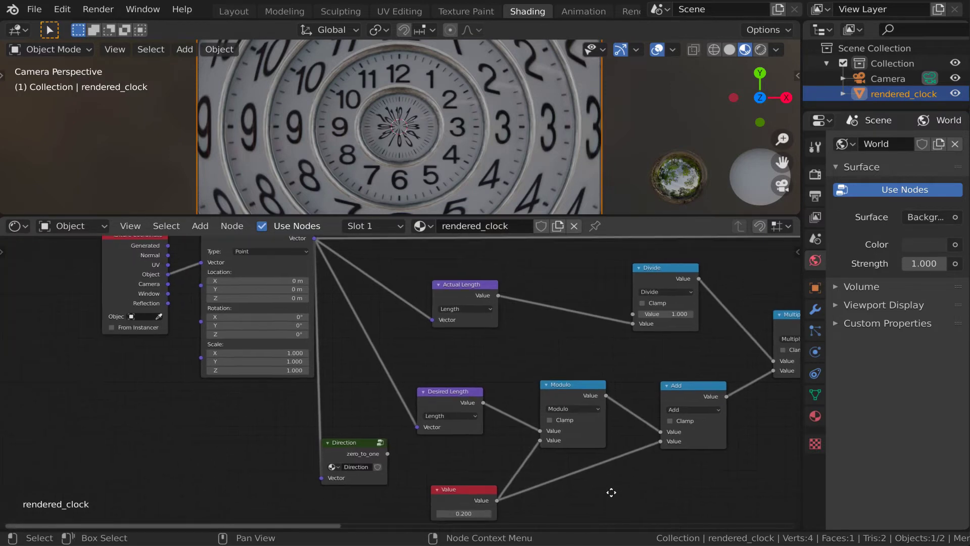
- Move the Texture Coordinate, Mapping, length and Direction nodes back to widen the gap before the Modulo and Divide nodes
{"action": "left_click_drag", "start_coordinate": [265, 305], "coordinate": [416, 375]}
{"action": "key", "text": "g"}
{"action": "left_click", "coordinate": [275, 373]}
{"action": "left_click_drag", "start_coordinate": [460, 348], "coordinate": [534, 463]}
{"action": "key", "text": "g"}
{"action": "left_click", "coordinate": [363, 449]}
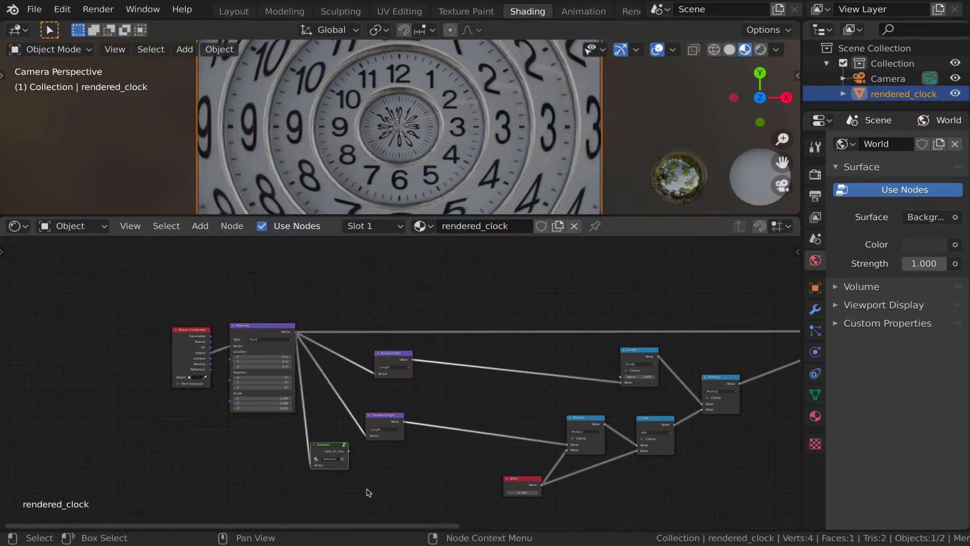
- Add a Multiply node with second value 0.2 beside the Direction group and feed zero_to_one into its first input
{"action": "scroll", "coordinate": [375, 487], "scroll_direction": "up", "scroll_amount": 8}
{"action": "key", "text": "q"}
{"action": "left_click", "coordinate": [384, 458]}
{"action": "left_click", "coordinate": [420, 491]}
{"action": "left_click", "coordinate": [427, 459]}
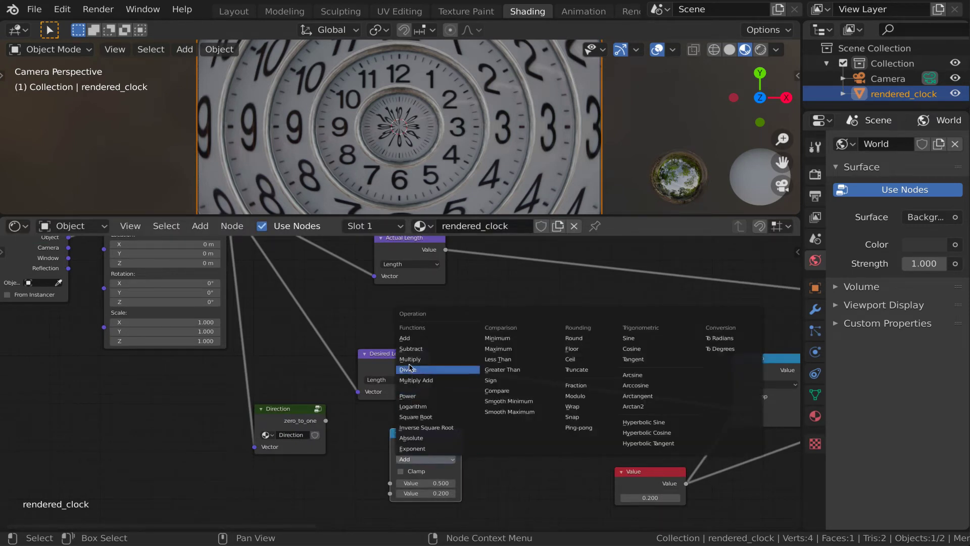
{"action": "left_click", "coordinate": [434, 369]}
{"action": "left_click_drag", "start_coordinate": [325, 420], "coordinate": [389, 483]}
{"action": "scroll", "coordinate": [468, 491], "scroll_direction": "up", "scroll_amount": 2}
{"action": "middle_click_drag", "start_coordinate": [486, 481], "coordinate": [493, 455]}
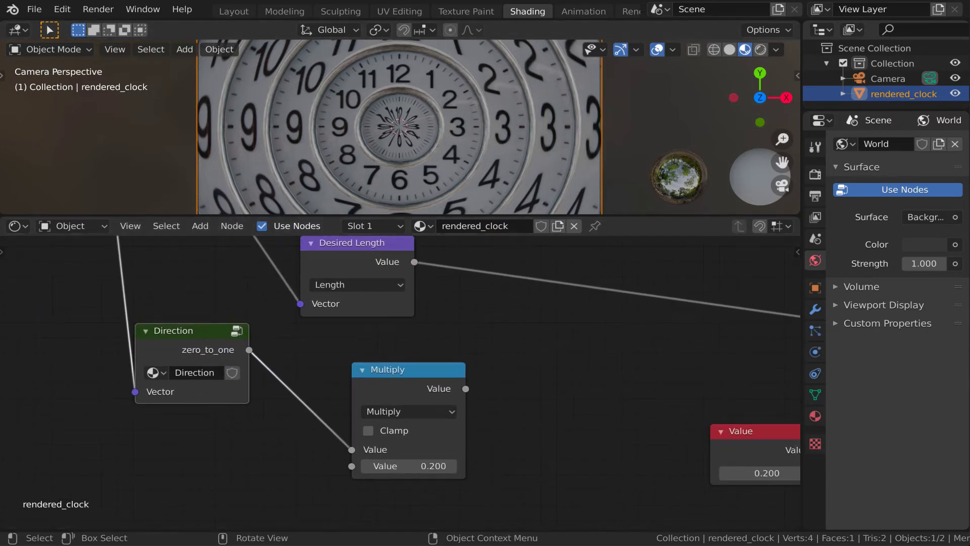
- Insert a Subtract node between Desired Length and Modulo, with the Multiply node's output as its second input
{"action": "scroll", "coordinate": [664, 474], "scroll_direction": "down", "scroll_amount": 1}
{"action": "scroll", "coordinate": [664, 473], "scroll_direction": "down", "scroll_amount": 3}
{"action": "middle_click_drag", "start_coordinate": [664, 474], "coordinate": [435, 450]}
{"action": "scroll", "coordinate": [470, 392], "scroll_direction": "up", "scroll_amount": 3}
{"action": "middle_click_drag", "start_coordinate": [503, 392], "coordinate": [456, 393]}
{"action": "key", "text": "q"}
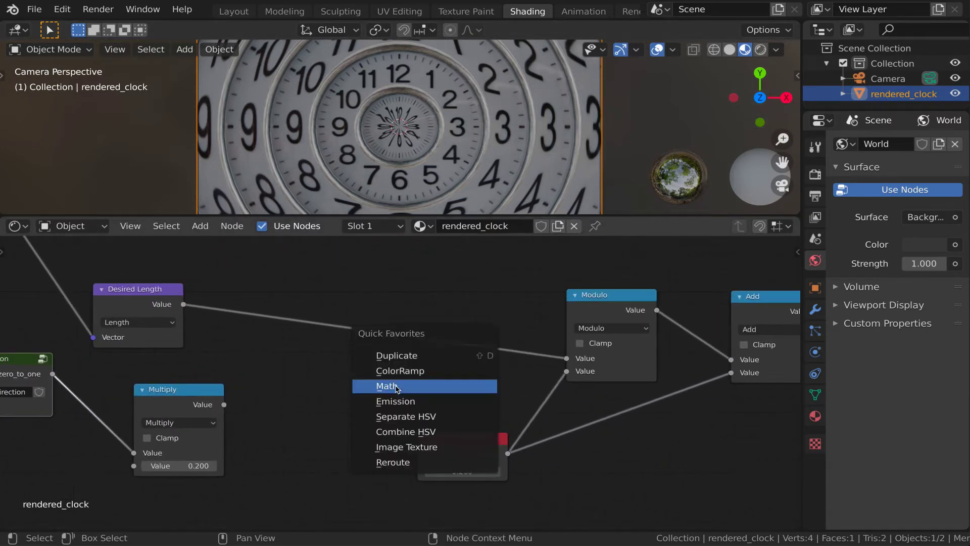
{"action": "left_click", "coordinate": [396, 386]}
{"action": "left_click", "coordinate": [384, 283]}
{"action": "left_click", "coordinate": [427, 322]}
{"action": "left_click", "coordinate": [424, 382]}
{"action": "left_click_drag", "start_coordinate": [224, 404], "coordinate": [384, 365]}
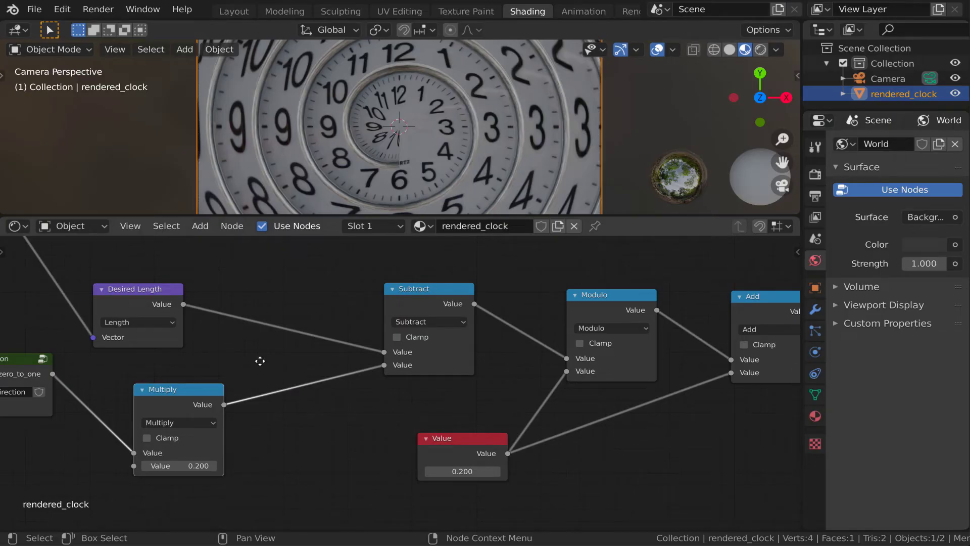
- Insert a Divide node between Desired Length and Subtract that divides 1 by the length
{"action": "middle_click_drag", "start_coordinate": [257, 360], "coordinate": [409, 374]}
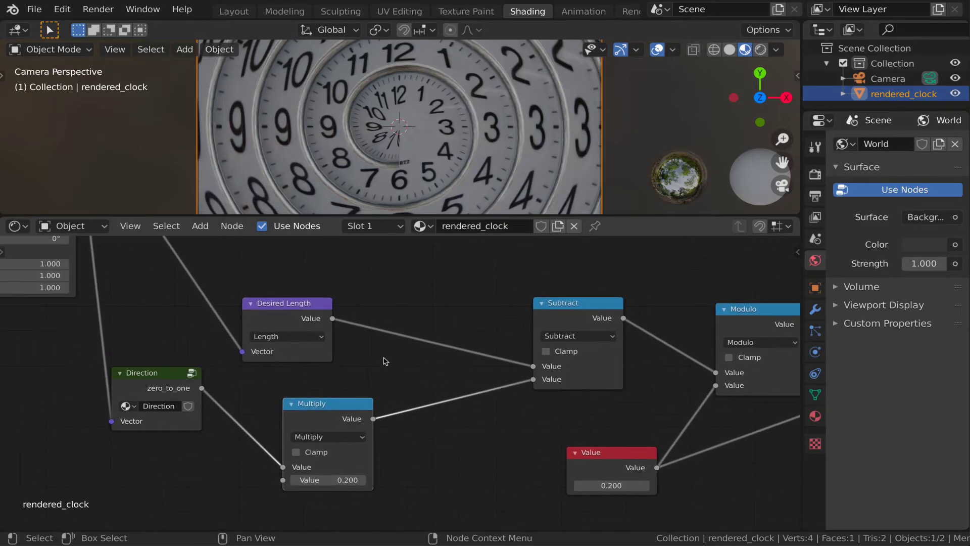
{"action": "scroll", "coordinate": [386, 359], "scroll_direction": "up", "scroll_amount": 1}
{"action": "key", "text": "q"}
{"action": "left_click", "coordinate": [396, 389]}
{"action": "left_click", "coordinate": [401, 278]}
{"action": "left_click", "coordinate": [440, 307]}
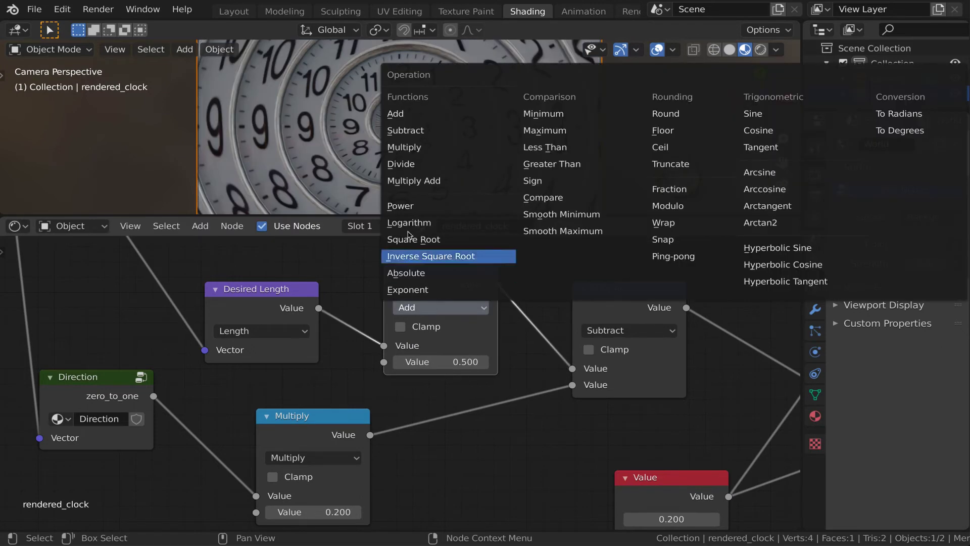
{"action": "left_click", "coordinate": [402, 164]}
{"action": "left_click_drag", "start_coordinate": [384, 347], "coordinate": [384, 361]}
{"action": "left_click", "coordinate": [429, 345]}
{"action": "type", "text": "1"}
{"action": "key", "text": "Return"}
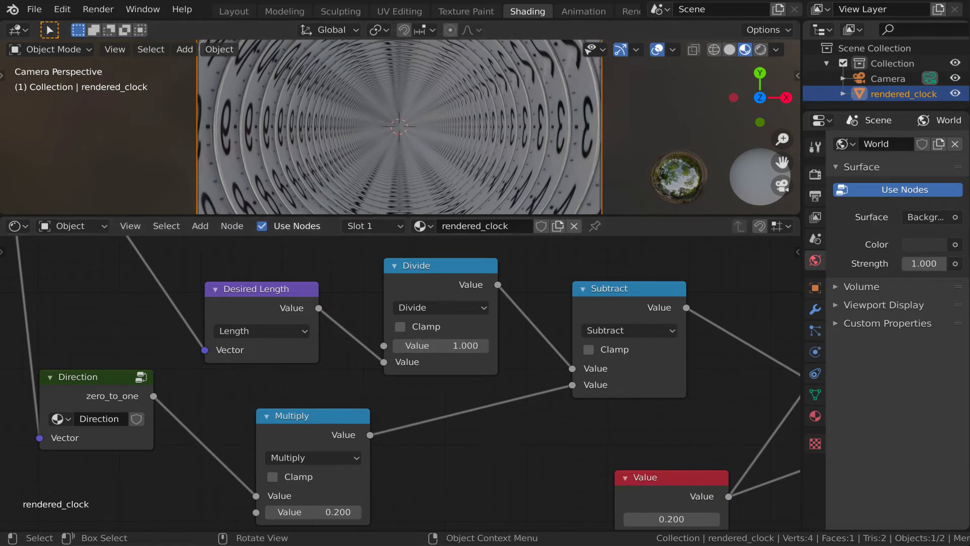
- Set the numerator of the Divide node after Desired Length to 0.2
{"action": "scroll", "coordinate": [495, 250], "scroll_direction": "up", "scroll_amount": 2}
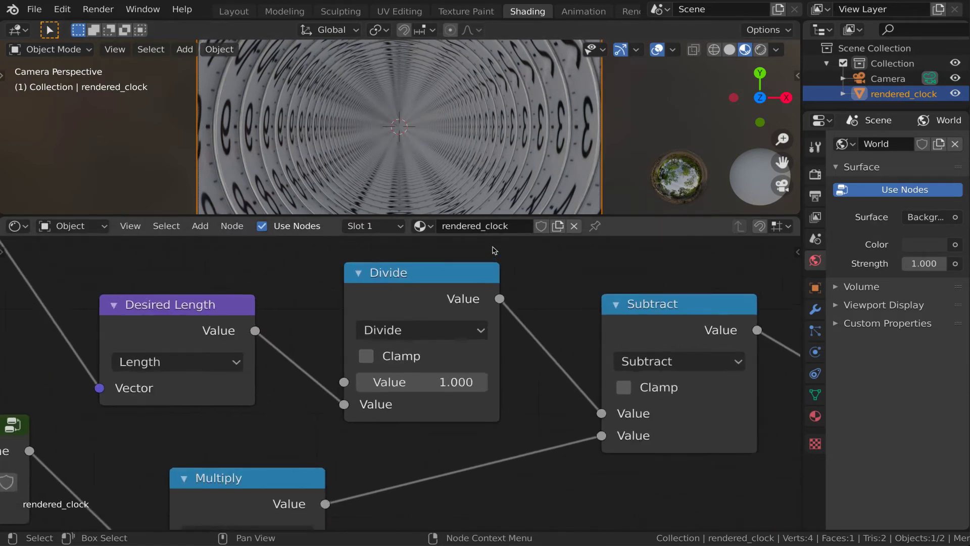
{"action": "left_click_drag", "start_coordinate": [429, 216], "coordinate": [428, 237]}
{"action": "left_click", "coordinate": [353, 402]}
{"action": "left_click", "coordinate": [352, 403]}
{"action": "left_click", "coordinate": [352, 403]}
{"action": "left_click_drag", "start_coordinate": [399, 403], "coordinate": [348, 403], "text": "ctrl"}
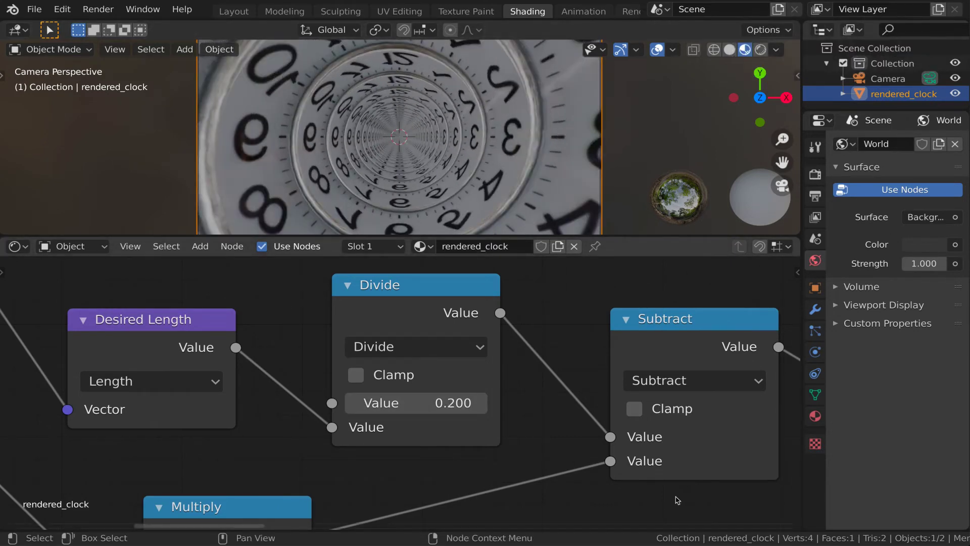
- Move the Divide node closer to Desired Length to open a wider gap before the Subtract node
{"action": "scroll", "coordinate": [537, 444], "scroll_direction": "down", "scroll_amount": 4}
{"action": "left_click_drag", "start_coordinate": [422, 368], "coordinate": [558, 452]}
{"action": "key", "text": "g"}
{"action": "left_click", "coordinate": [458, 423]}
{"action": "key", "text": "alt+a"}
{"action": "left_click_drag", "start_coordinate": [450, 375], "coordinate": [420, 375]}
{"action": "left_click", "coordinate": [481, 427]}
- Insert a Power node with exponent 0.3 between the Divide and Subtract nodes
{"action": "scroll", "coordinate": [515, 441], "scroll_direction": "up", "scroll_amount": 6}
{"action": "middle_click_drag", "start_coordinate": [518, 440], "coordinate": [453, 433]}
{"action": "key", "text": "q"}
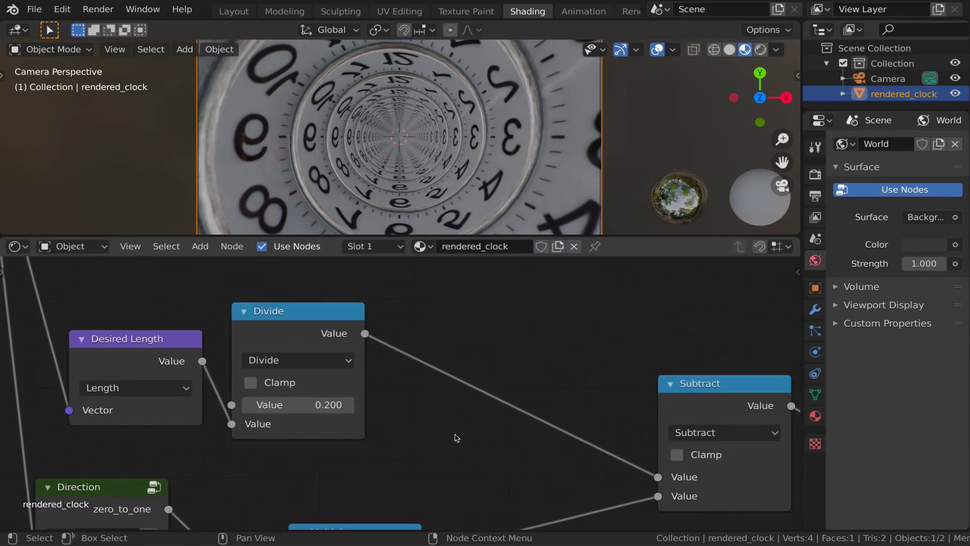
{"action": "left_click", "coordinate": [452, 434]}
{"action": "left_click", "coordinate": [441, 318]}
{"action": "left_click", "coordinate": [482, 377]}
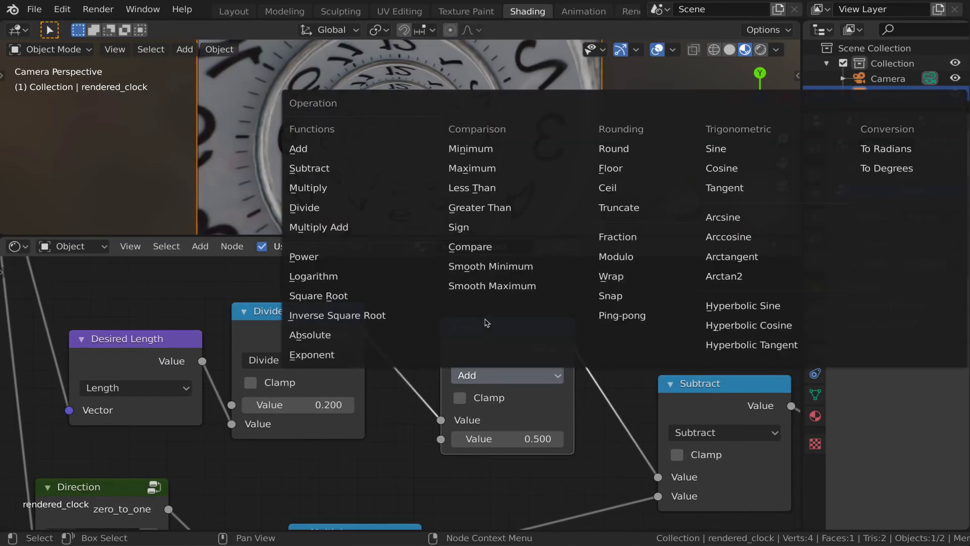
{"action": "left_click", "coordinate": [343, 260]}
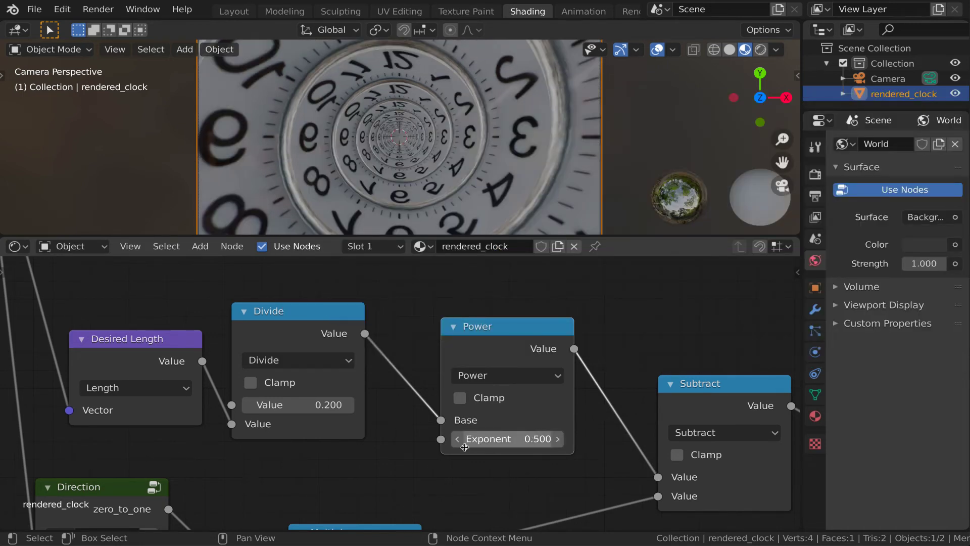
{"action": "left_click", "coordinate": [457, 439]}
{"action": "left_click", "coordinate": [457, 439]}
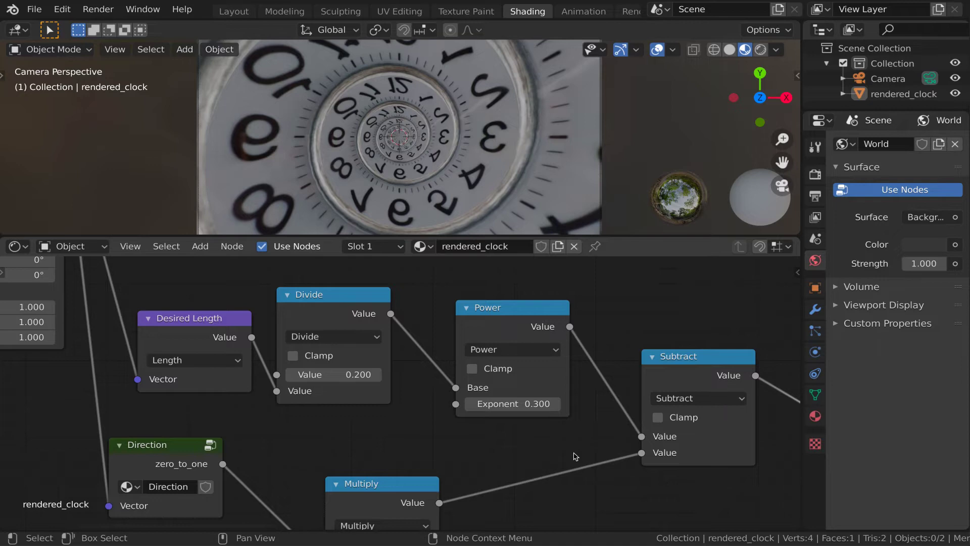
- Insert a Subtract node between Modulo and Add that subtracts the Modulo result from 0.2
{"action": "scroll", "coordinate": [574, 457], "scroll_direction": "down", "scroll_amount": 12}
{"action": "middle_click_drag", "start_coordinate": [763, 455], "coordinate": [423, 399]}
{"action": "scroll", "coordinate": [422, 399], "scroll_direction": "up", "scroll_amount": 8}
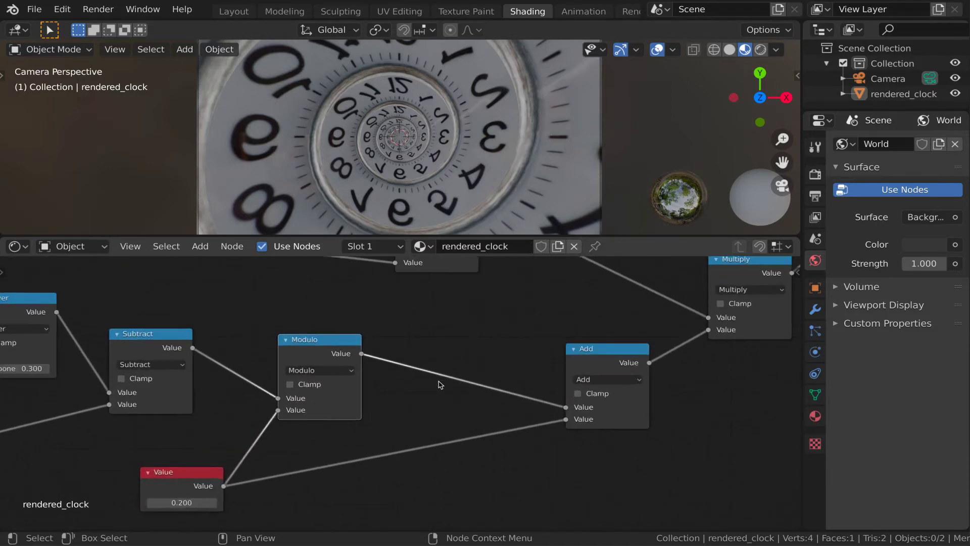
{"action": "scroll", "coordinate": [439, 384], "scroll_direction": "up", "scroll_amount": 2}
{"action": "key", "text": "q"}
{"action": "left_click", "coordinate": [439, 382]}
{"action": "left_click", "coordinate": [454, 385]}
{"action": "left_click", "coordinate": [468, 356]}
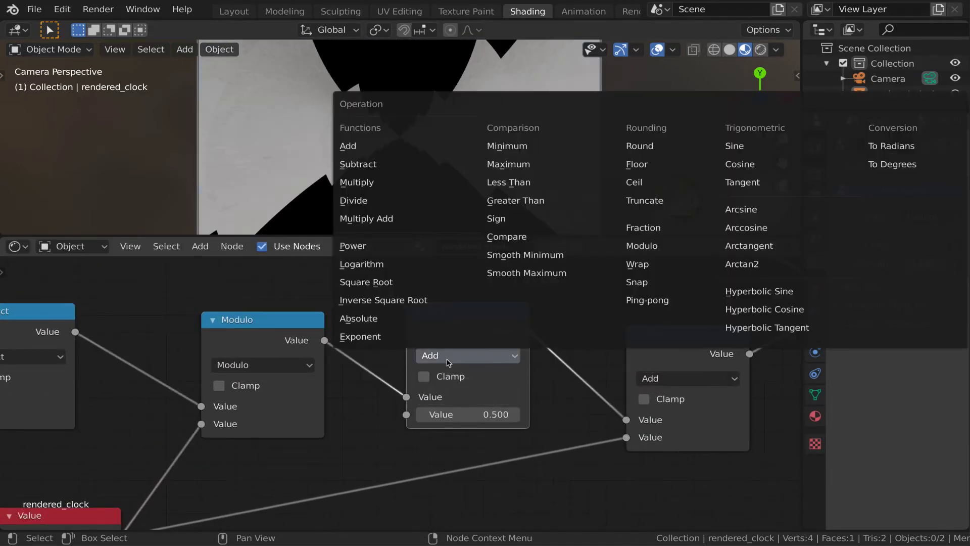
{"action": "left_click", "coordinate": [361, 165]}
{"action": "left_click_drag", "start_coordinate": [406, 397], "coordinate": [468, 409]}
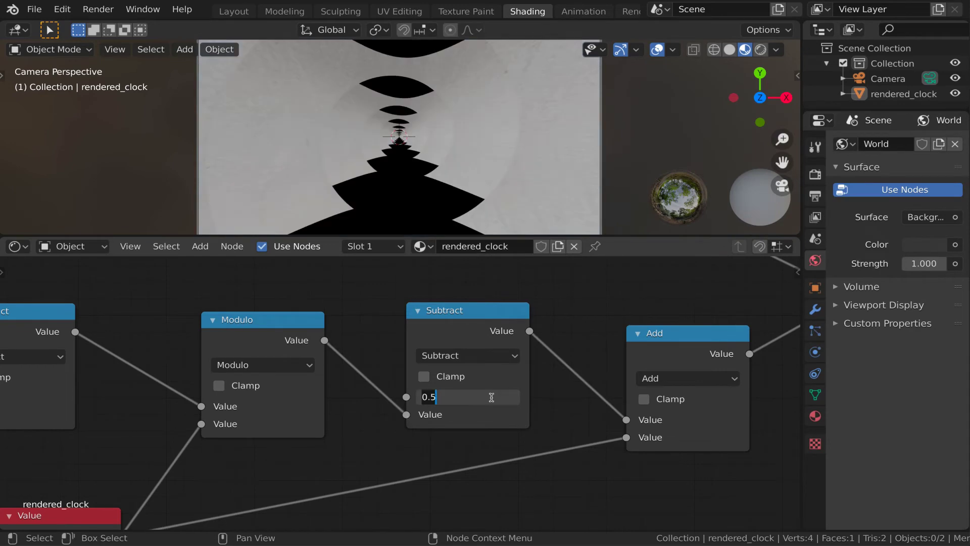
{"action": "key", "text": "Return"}
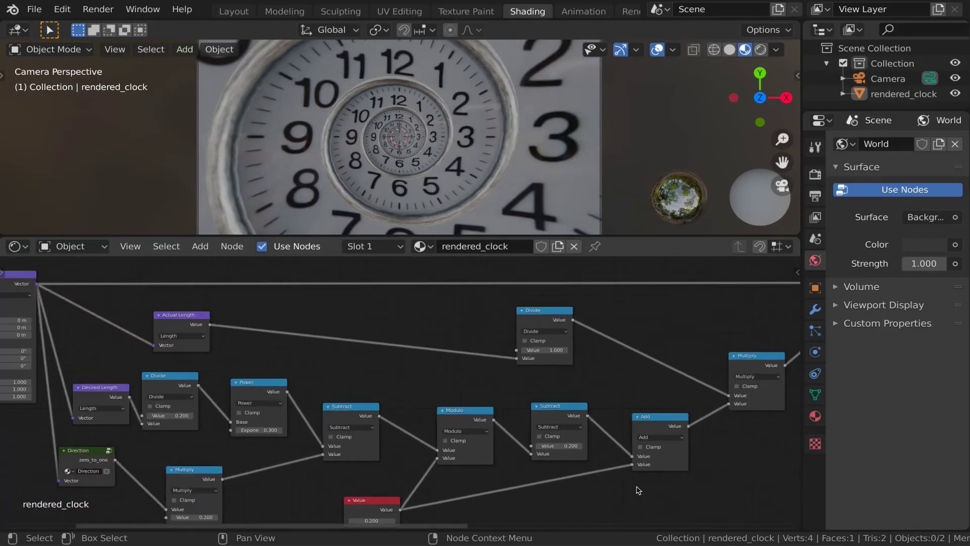
- Move the final Mapping node and the nodes after it away from the Scale node to make room
{"action": "scroll", "coordinate": [468, 392], "scroll_direction": "up", "scroll_amount": 4}
{"action": "scroll", "coordinate": [497, 358], "scroll_direction": "down", "scroll_amount": 2}
{"action": "middle_click_drag", "start_coordinate": [496, 358], "coordinate": [386, 354]}
{"action": "left_click_drag", "start_coordinate": [406, 289], "coordinate": [574, 444]}
{"action": "left_click_drag", "start_coordinate": [453, 349], "coordinate": [506, 342]}
- Insert a second Mapping node between the Scale node and the existing Mapping node
{"action": "scroll", "coordinate": [401, 298], "scroll_direction": "up", "scroll_amount": 10}
{"action": "key", "text": "shift+a"}
{"action": "type", "text": "smap"}
{"action": "left_click", "coordinate": [459, 374]}
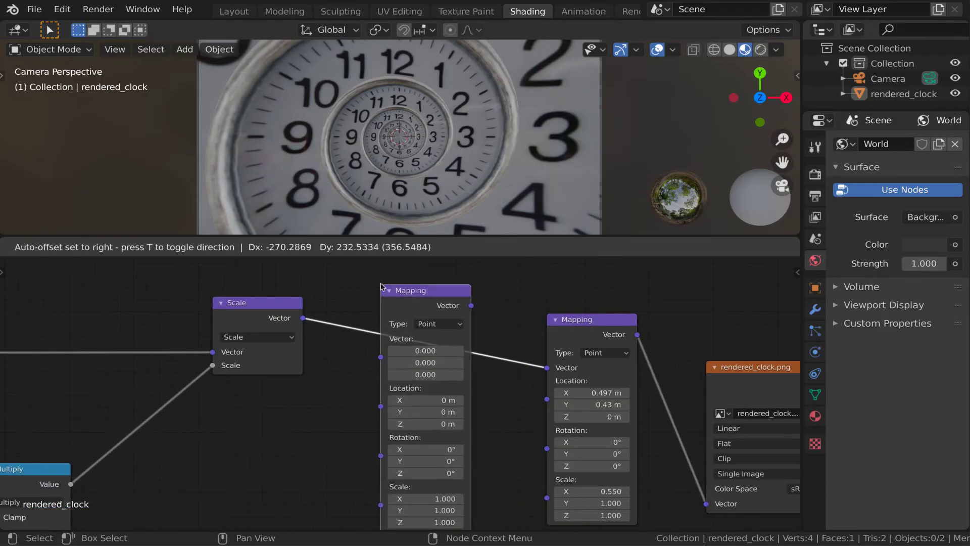
{"action": "left_click", "coordinate": [426, 329]}
{"action": "scroll", "coordinate": [494, 436], "scroll_direction": "up", "scroll_amount": 1}
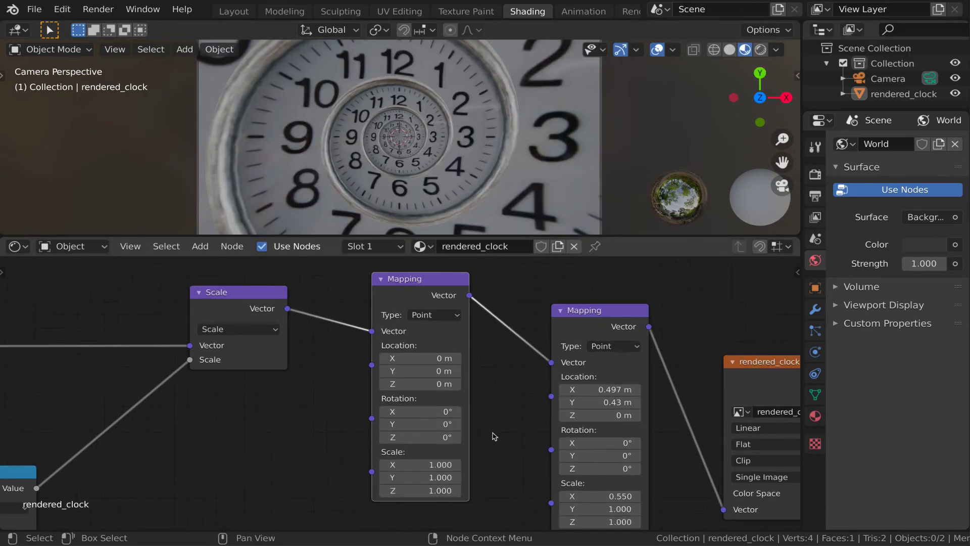
- Test the Z rotation of the new Mapping node and reset it to 0°
{"action": "scroll", "coordinate": [489, 455], "scroll_direction": "up", "scroll_amount": 3}
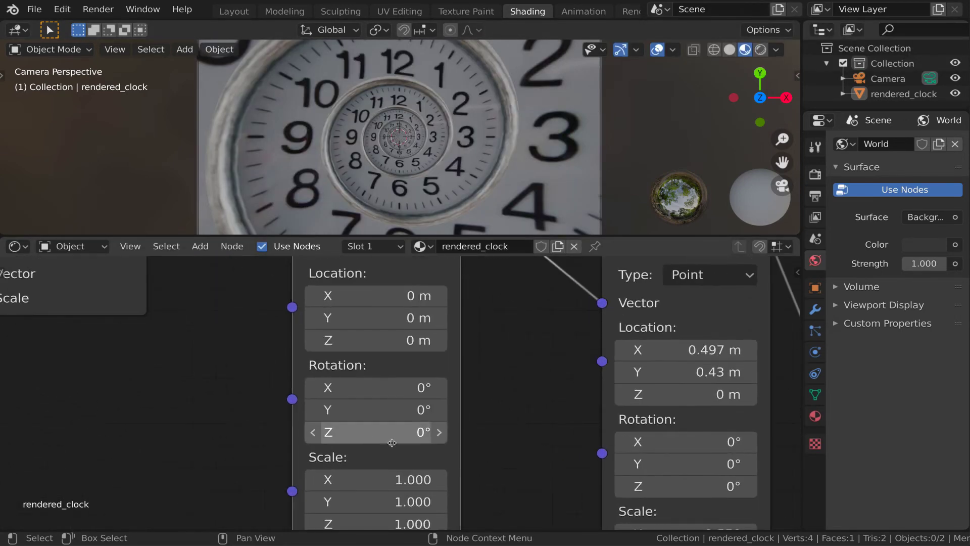
{"action": "left_click_drag", "start_coordinate": [374, 430], "coordinate": [535, 429]}
{"action": "key", "text": "BackSpace"}
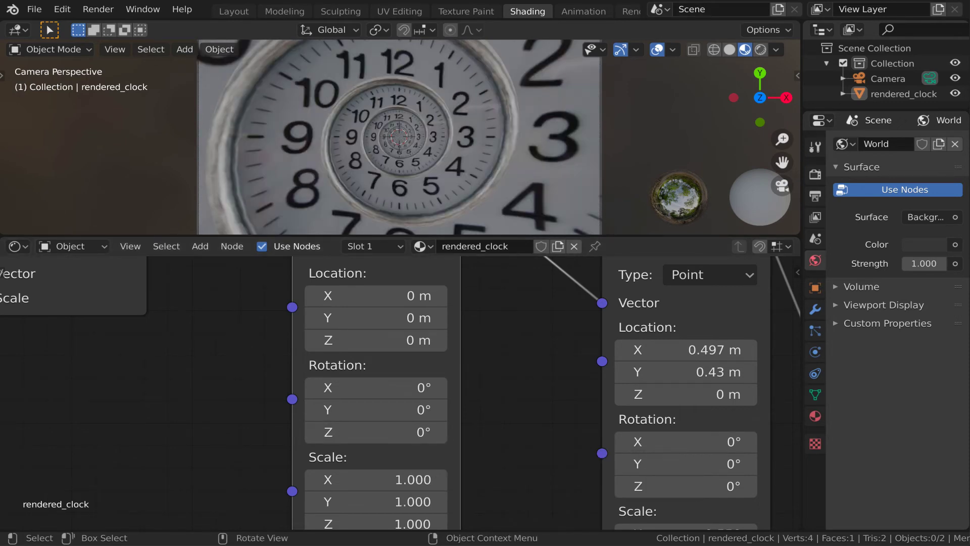
- Add a Combine XYZ node and connect its vector output to the new Mapping node's Rotation input
{"action": "scroll", "coordinate": [548, 465], "scroll_direction": "down", "scroll_amount": 4}
{"action": "scroll", "coordinate": [549, 466], "scroll_direction": "down", "scroll_amount": 1}
{"action": "scroll", "coordinate": [481, 353], "scroll_direction": "up", "scroll_amount": 3}
{"action": "scroll", "coordinate": [450, 373], "scroll_direction": "up", "scroll_amount": 2}
{"action": "key", "text": "shift+a"}
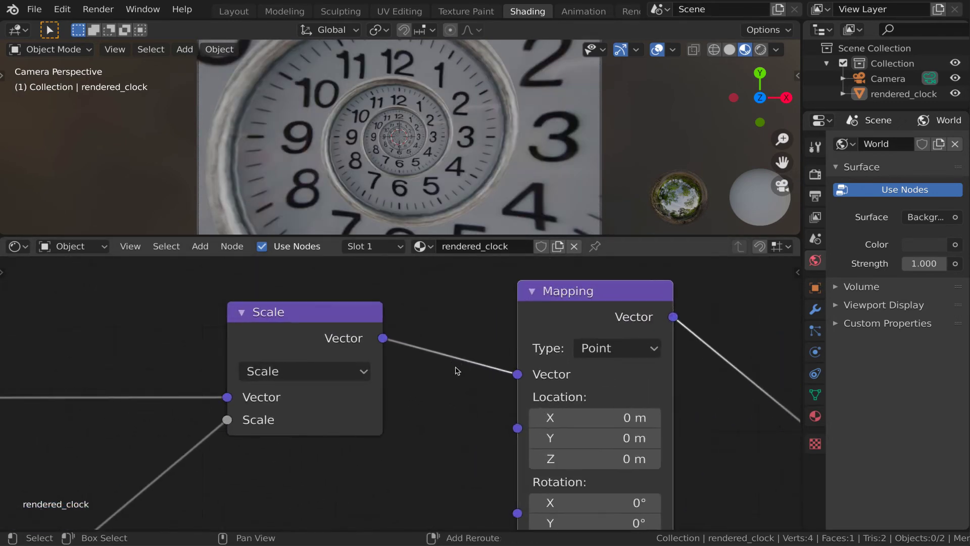
{"action": "type", "text": "comb"}
{"action": "key", "text": "Down"}
{"action": "key", "text": "Down"}
{"action": "key", "text": "Return"}
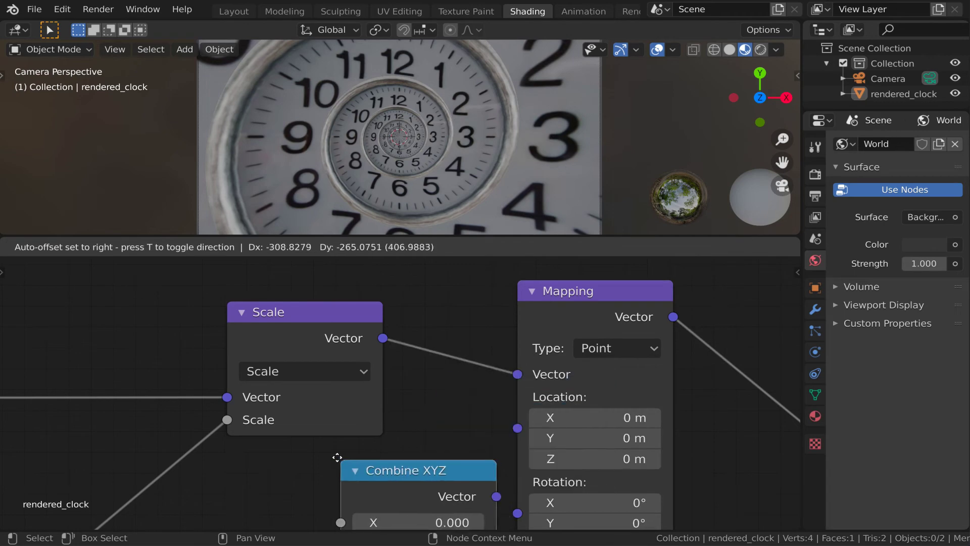
{"action": "left_click", "coordinate": [331, 457]}
{"action": "scroll", "coordinate": [400, 419], "scroll_direction": "down", "scroll_amount": 3}
{"action": "middle_click_drag", "start_coordinate": [429, 440], "coordinate": [489, 333]}
{"action": "left_click_drag", "start_coordinate": [490, 333], "coordinate": [524, 364]}
{"action": "left_click", "coordinate": [468, 361]}
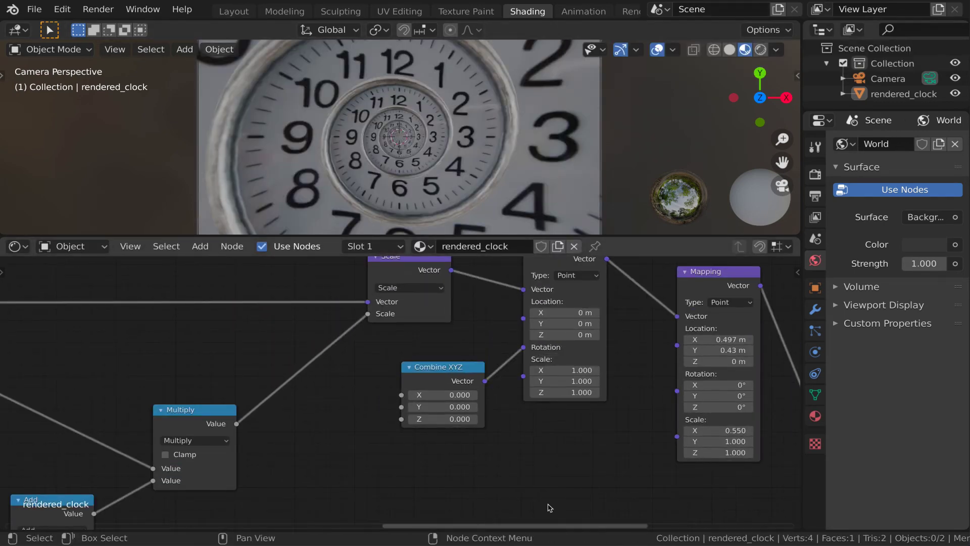
- Move Combine XYZ lower and add a Multiply node feeding its Z input, with the second value set to 0
{"action": "middle_click_drag", "start_coordinate": [481, 491], "coordinate": [585, 416]}
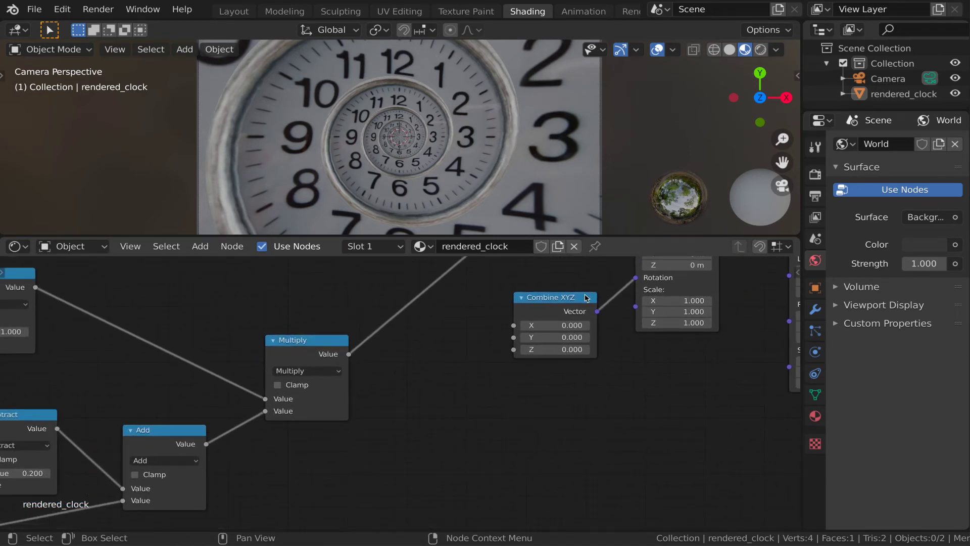
{"action": "left_click_drag", "start_coordinate": [587, 299], "coordinate": [574, 414]}
{"action": "middle_click_drag", "start_coordinate": [623, 460], "coordinate": [668, 359]}
{"action": "scroll", "coordinate": [499, 405], "scroll_direction": "up", "scroll_amount": 2}
{"action": "key", "text": "q"}
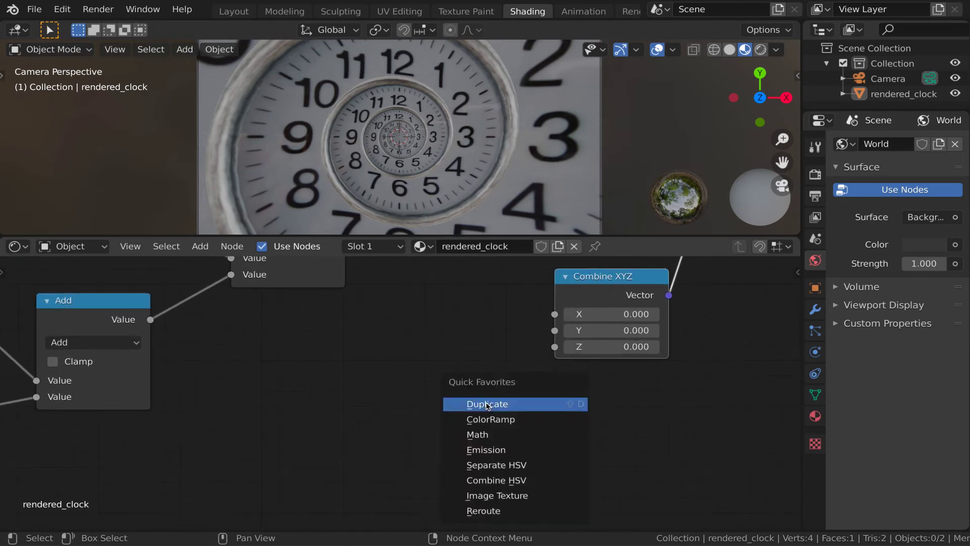
{"action": "left_click", "coordinate": [477, 433]}
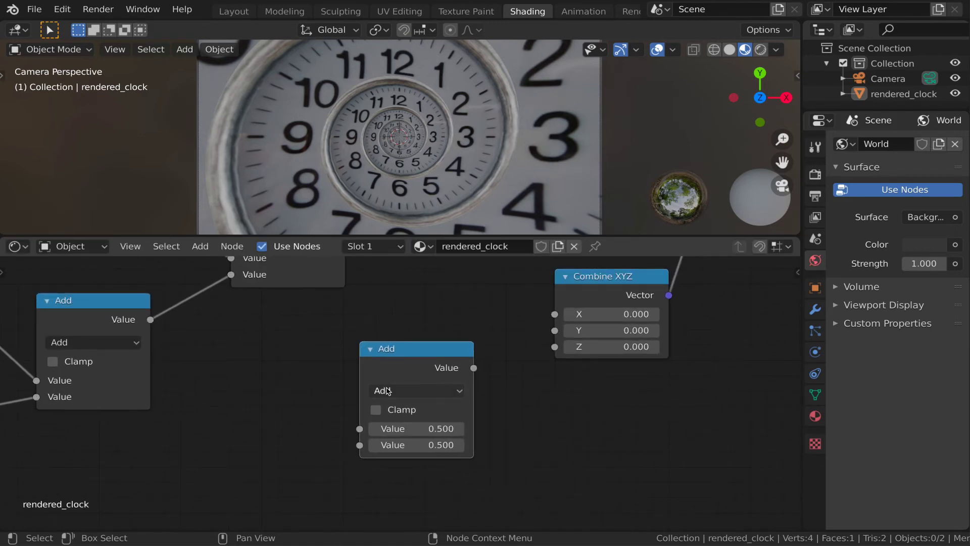
{"action": "left_click", "coordinate": [345, 337]}
{"action": "left_click", "coordinate": [387, 391]}
{"action": "left_click", "coordinate": [391, 231]}
{"action": "left_click_drag", "start_coordinate": [473, 368], "coordinate": [557, 348]}
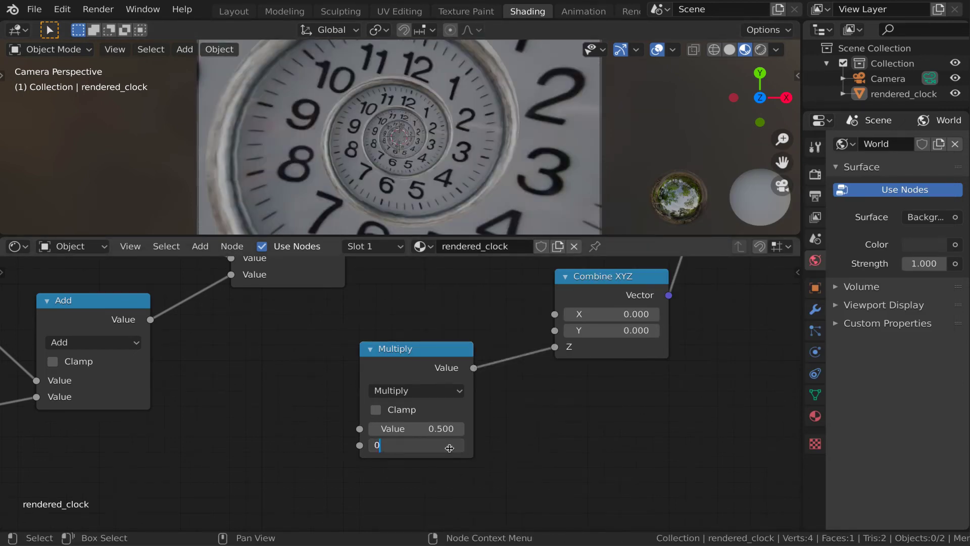
{"action": "key", "text": "Return"}
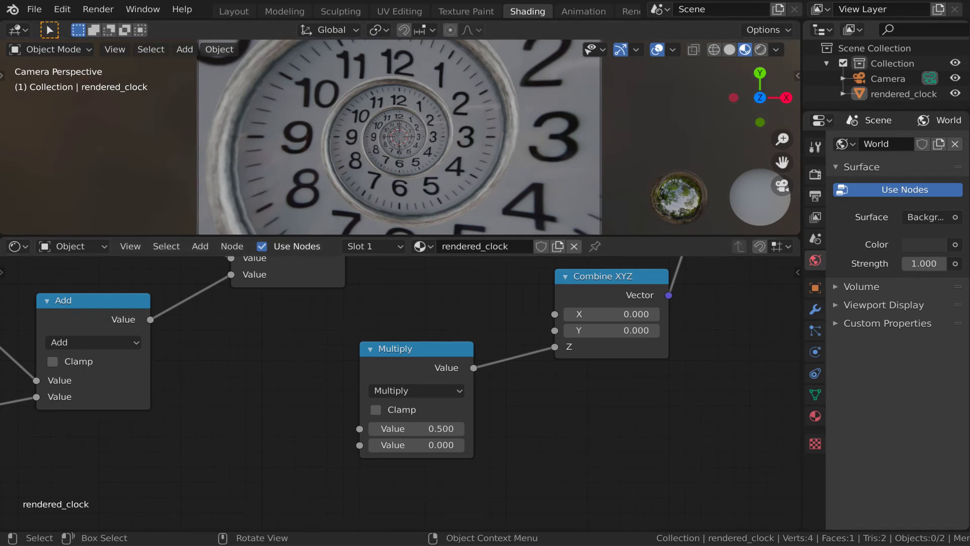
- Move the Value node farther down below the Subtract and Modulo nodes to clear space
{"action": "middle_click_drag", "start_coordinate": [541, 411], "coordinate": [581, 431]}
{"action": "scroll", "coordinate": [581, 431], "scroll_direction": "down", "scroll_amount": 6}
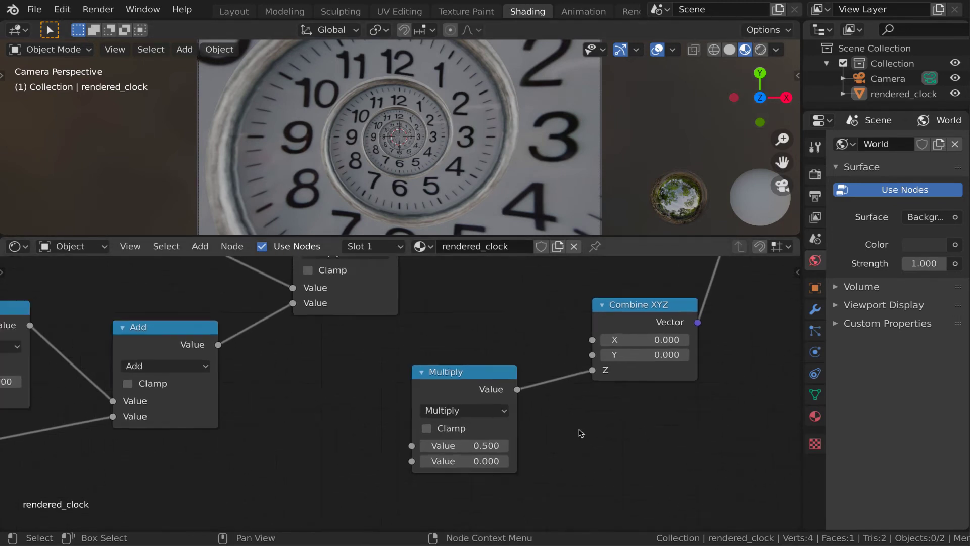
{"action": "middle_click_drag", "start_coordinate": [505, 348], "coordinate": [661, 347]}
{"action": "middle_click_drag", "start_coordinate": [464, 465], "coordinate": [609, 436]}
{"action": "middle_click_drag", "start_coordinate": [446, 450], "coordinate": [637, 440]}
{"action": "scroll", "coordinate": [451, 362], "scroll_direction": "up", "scroll_amount": 4}
{"action": "mouse_move", "coordinate": [416, 296]}
{"action": "left_mouse_down"}
{"action": "mouse_move", "coordinate": [407, 315]}
{"action": "mouse_move", "coordinate": [425, 308]}
{"action": "mouse_move", "coordinate": [412, 308]}
{"action": "left_mouse_up"}
{"action": "scroll", "coordinate": [547, 477], "scroll_direction": "down", "scroll_amount": 5}
{"action": "middle_click_drag", "start_coordinate": [548, 476], "coordinate": [457, 401]}
{"action": "left_click_drag", "start_coordinate": [394, 384], "coordinate": [292, 480]}
- Add a Divide node with second value 0.2 below the Subtract and Add nodes
{"action": "scroll", "coordinate": [429, 391], "scroll_direction": "up", "scroll_amount": 2}
{"action": "key", "text": "q"}
{"action": "left_click", "coordinate": [429, 389]}
{"action": "left_click", "coordinate": [606, 419]}
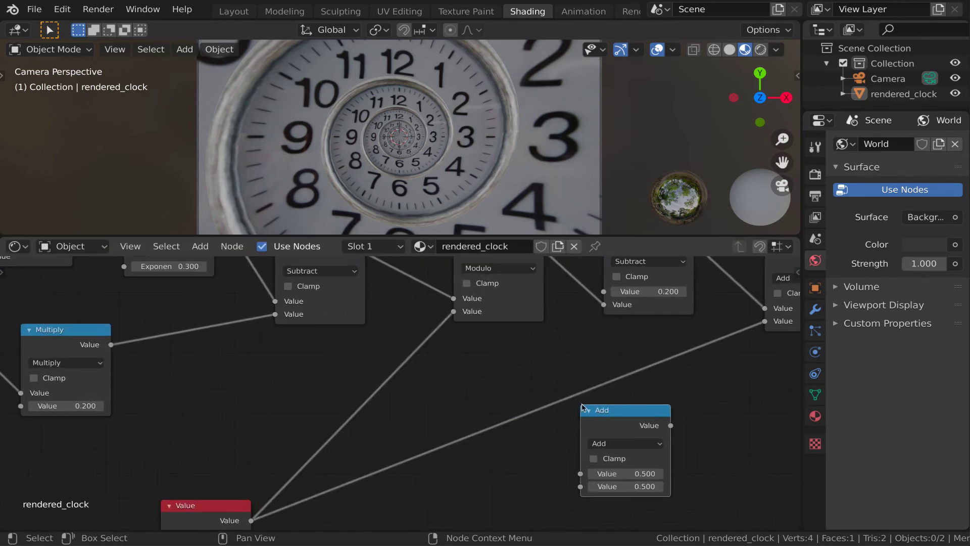
{"action": "left_click", "coordinate": [625, 443]}
{"action": "left_click", "coordinate": [243, 329]}
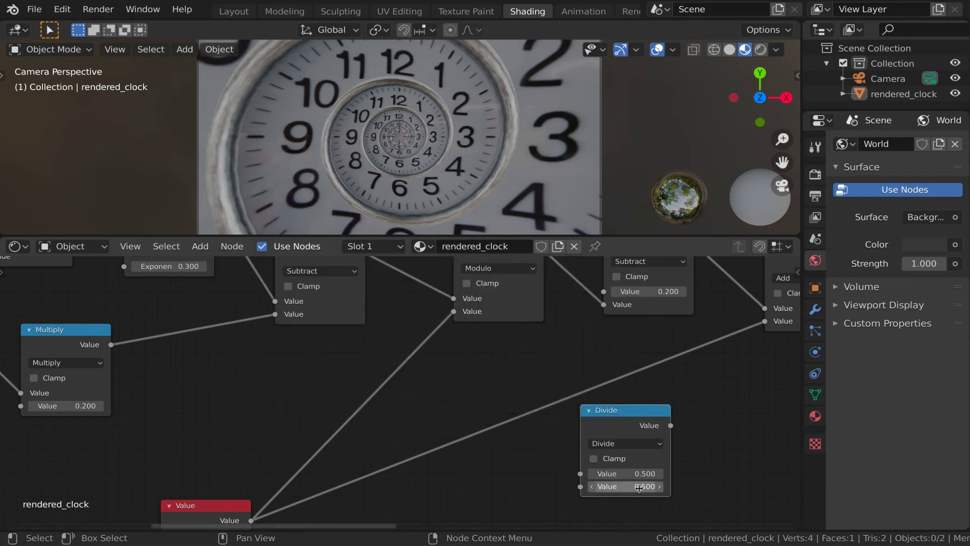
{"action": "middle_click_drag", "start_coordinate": [505, 369], "coordinate": [490, 378]}
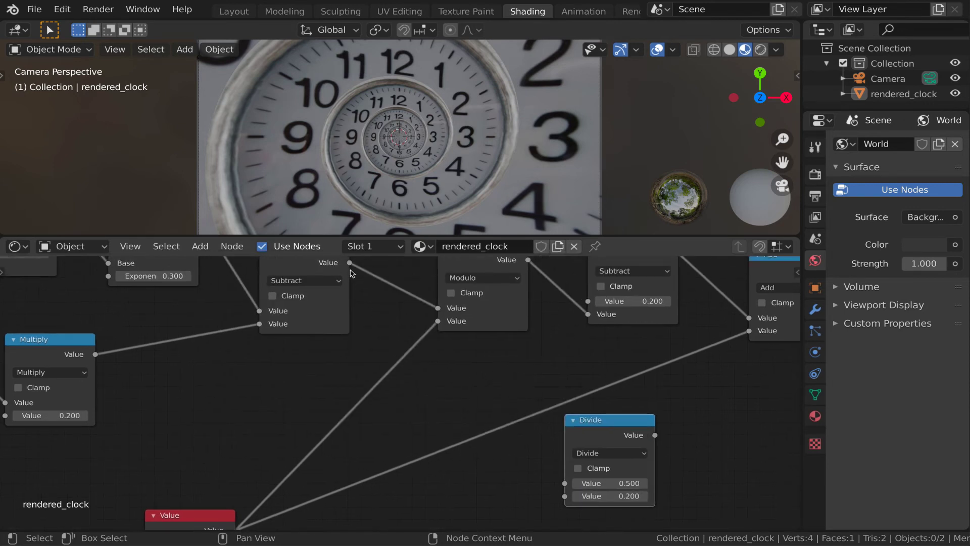
- Connect the Subtract output before Modulo to the new Divide's first input and the Value node to its second
{"action": "left_click_drag", "start_coordinate": [350, 263], "coordinate": [466, 396]}
{"action": "left_click_drag", "start_coordinate": [566, 485], "coordinate": [564, 483]}
{"action": "scroll", "coordinate": [300, 500], "scroll_direction": "down", "scroll_amount": 2}
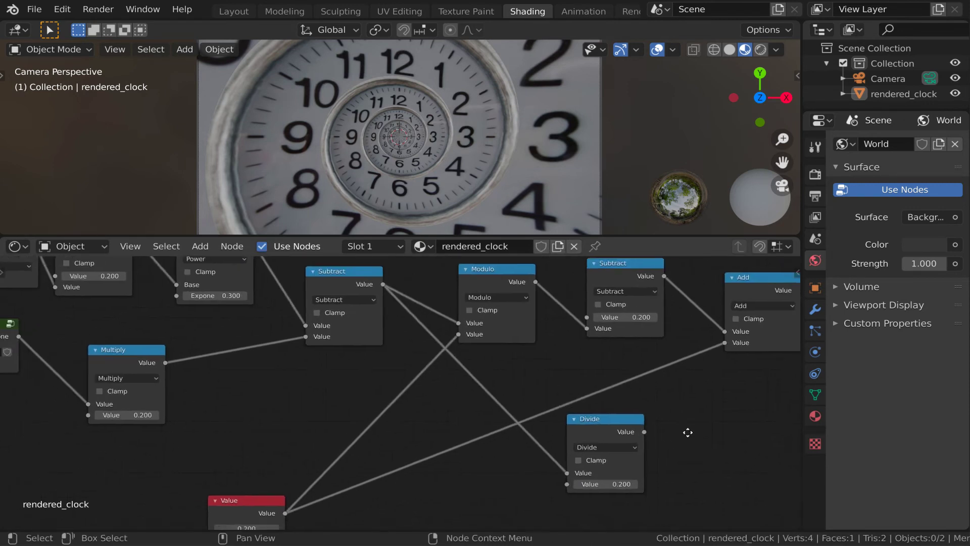
{"action": "left_click_drag", "start_coordinate": [230, 495], "coordinate": [419, 488]}
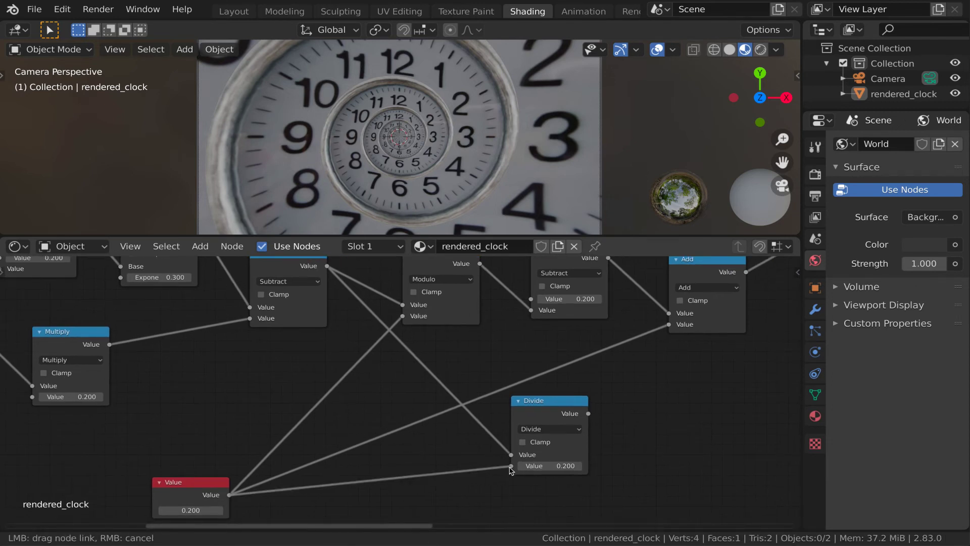
{"action": "left_click_drag", "start_coordinate": [511, 469], "coordinate": [511, 465]}
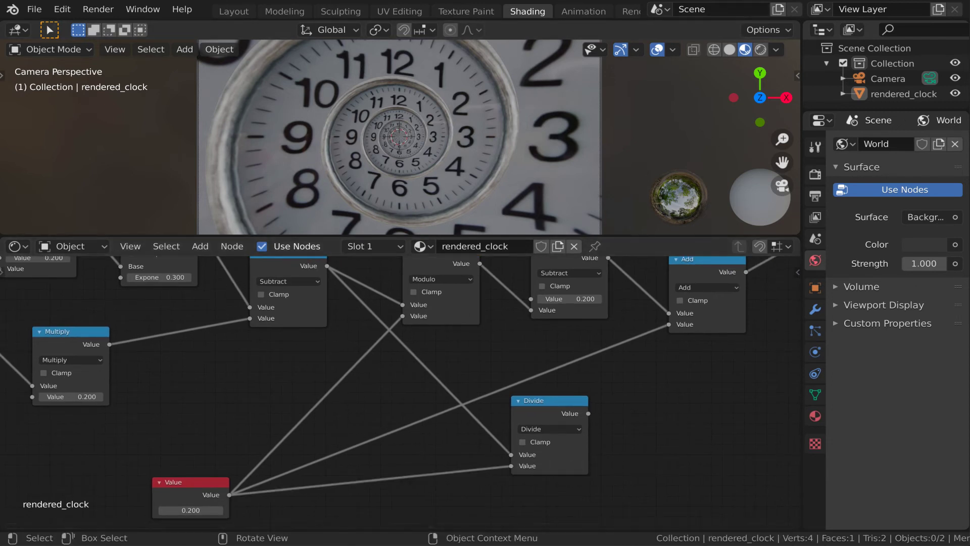
- Add a Truncate math node beside the new Divide node and feed the Divide output into it
{"action": "middle_click_drag", "start_coordinate": [739, 476], "coordinate": [405, 379]}
{"action": "scroll", "coordinate": [399, 381], "scroll_direction": "up", "scroll_amount": 2}
{"action": "key", "text": "q"}
{"action": "left_click", "coordinate": [388, 383]}
{"action": "left_click", "coordinate": [382, 394]}
{"action": "left_click", "coordinate": [382, 389]}
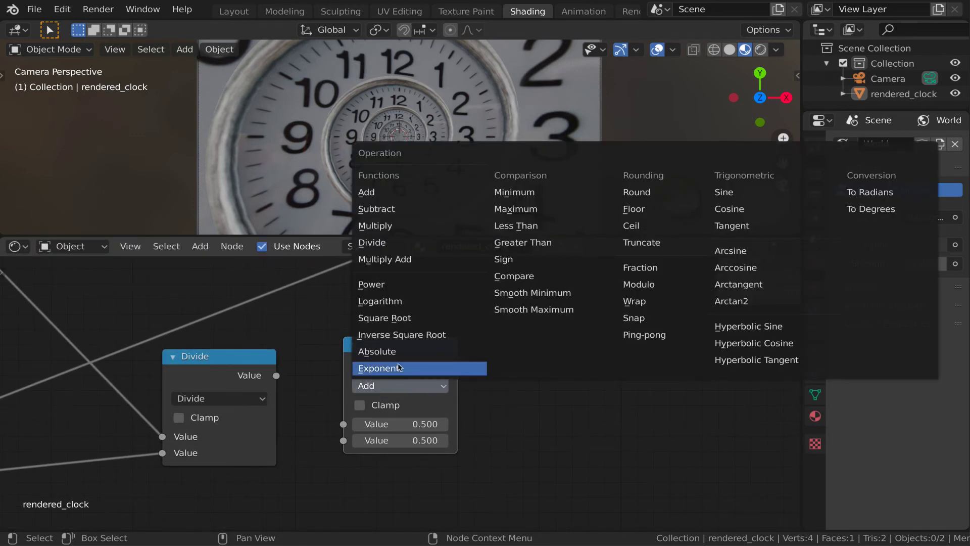
{"action": "left_click", "coordinate": [671, 248]}
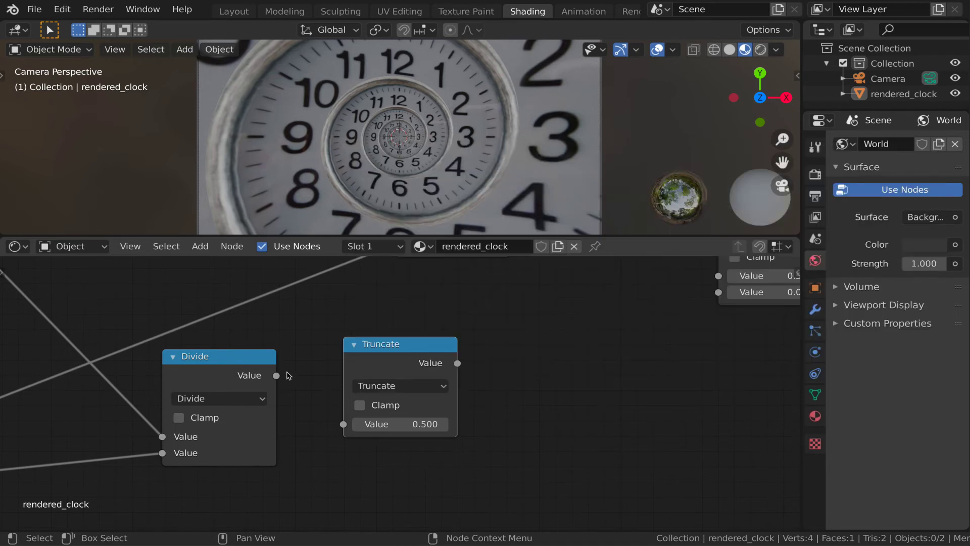
{"action": "left_click_drag", "start_coordinate": [282, 377], "coordinate": [295, 398]}
{"action": "left_click_drag", "start_coordinate": [344, 424], "coordinate": [344, 425]}
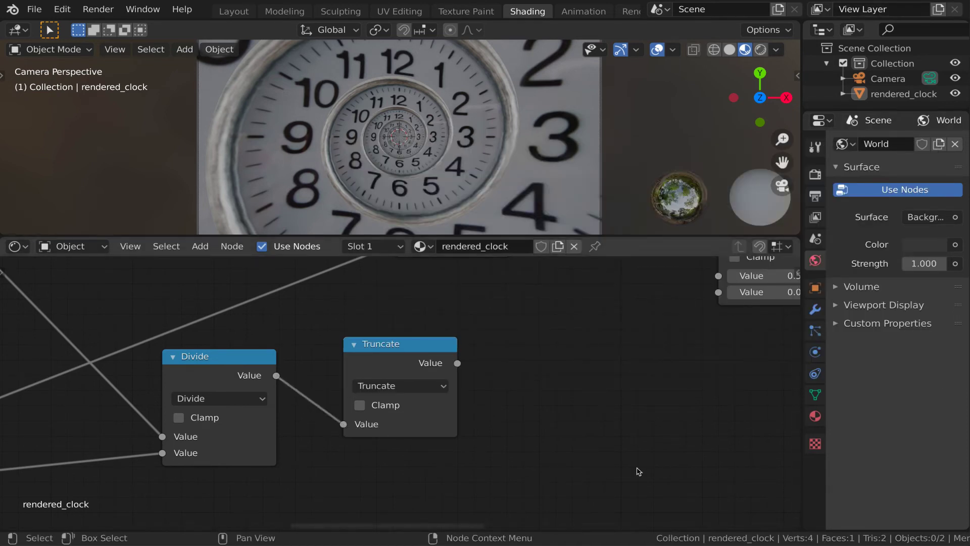
- Add an Add math node beside the Truncate node and feed the Truncate output into its first input
{"action": "key", "text": "q"}
{"action": "left_click", "coordinate": [537, 383]}
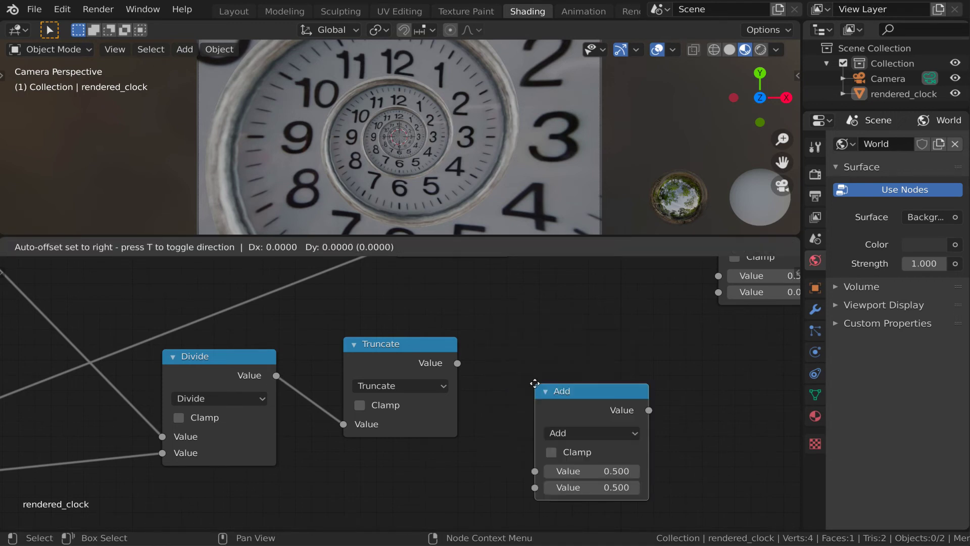
{"action": "left_click", "coordinate": [542, 333]}
{"action": "left_click_drag", "start_coordinate": [457, 364], "coordinate": [539, 416]}
- Connect the Direction group's zero_to_one output to the second input of the Add node after Truncate
{"action": "scroll", "coordinate": [528, 432], "scroll_direction": "down", "scroll_amount": 13}
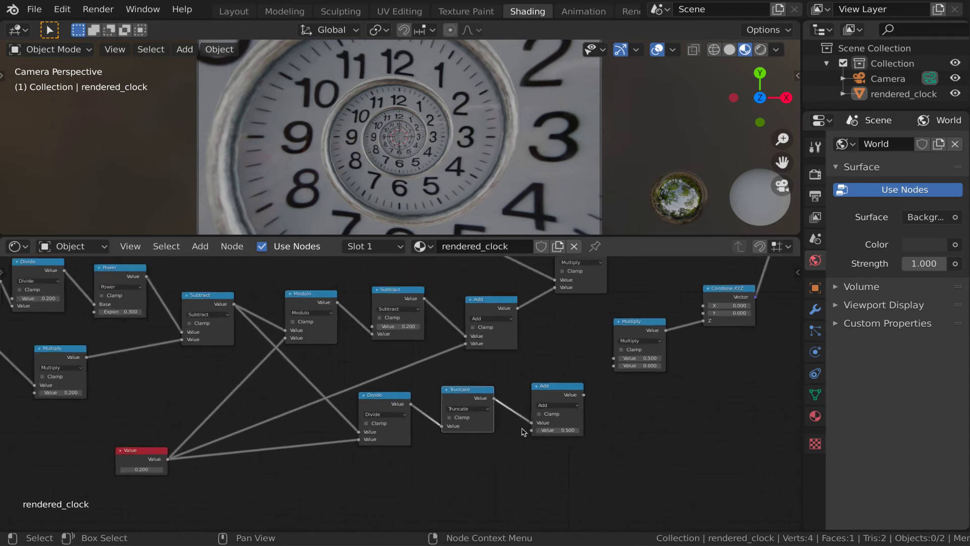
{"action": "middle_click_drag", "start_coordinate": [494, 458], "coordinate": [520, 445]}
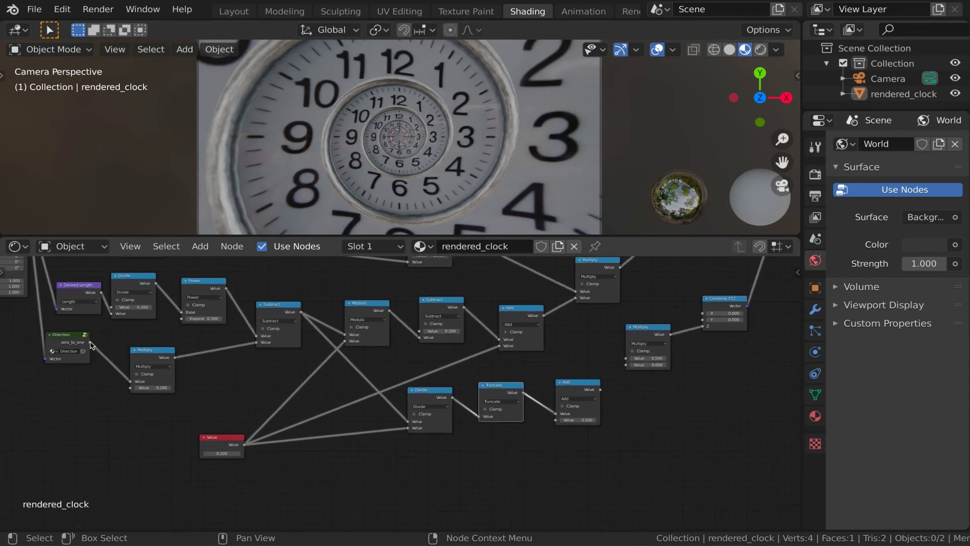
{"action": "left_click_drag", "start_coordinate": [90, 342], "coordinate": [171, 341]}
{"action": "left_click_drag", "start_coordinate": [384, 427], "coordinate": [559, 423]}
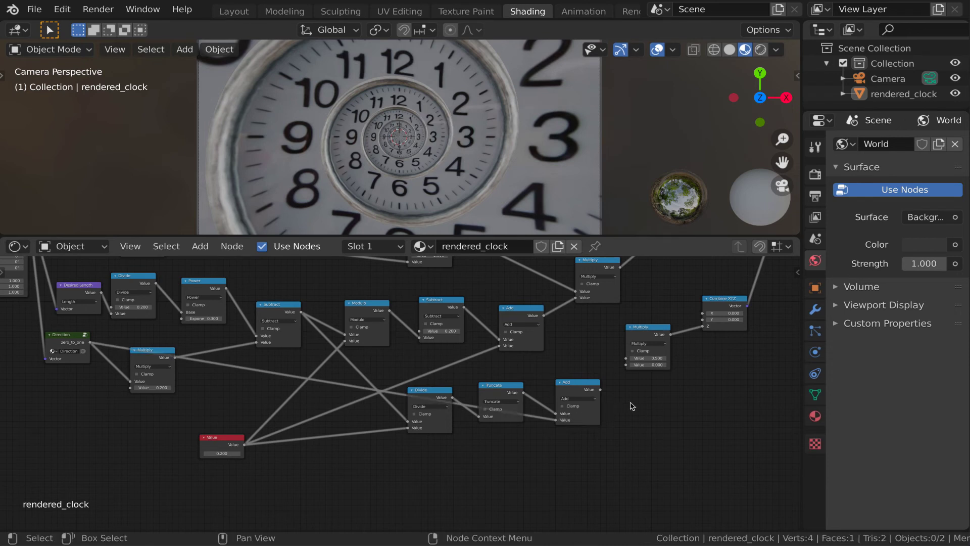
- Connect the new Add output to the Multiply node before Combine XYZ and set that Multiply's second value to -1.8
{"action": "middle_click_drag", "start_coordinate": [632, 406], "coordinate": [499, 396]}
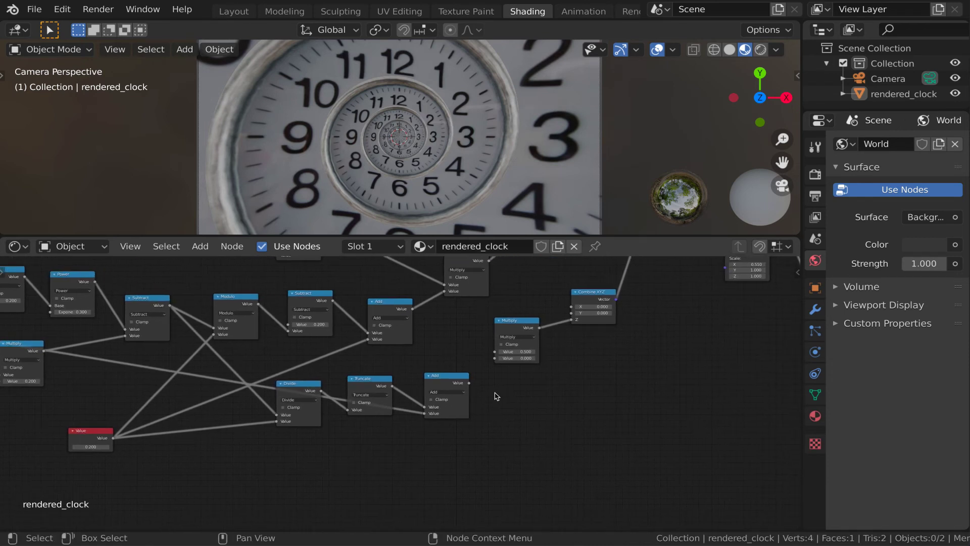
{"action": "scroll", "coordinate": [497, 396], "scroll_direction": "up", "scroll_amount": 2}
{"action": "left_click_drag", "start_coordinate": [432, 374], "coordinate": [498, 334]}
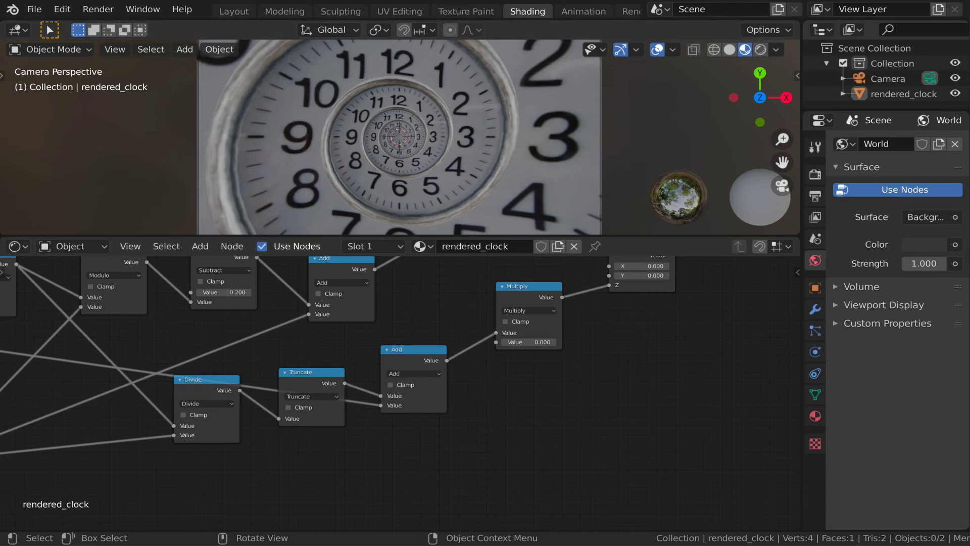
{"action": "middle_click_drag", "start_coordinate": [608, 343], "coordinate": [495, 389]}
{"action": "scroll", "coordinate": [495, 389], "scroll_direction": "up", "scroll_amount": 2}
{"action": "left_click_drag", "start_coordinate": [444, 411], "coordinate": [267, 411]}
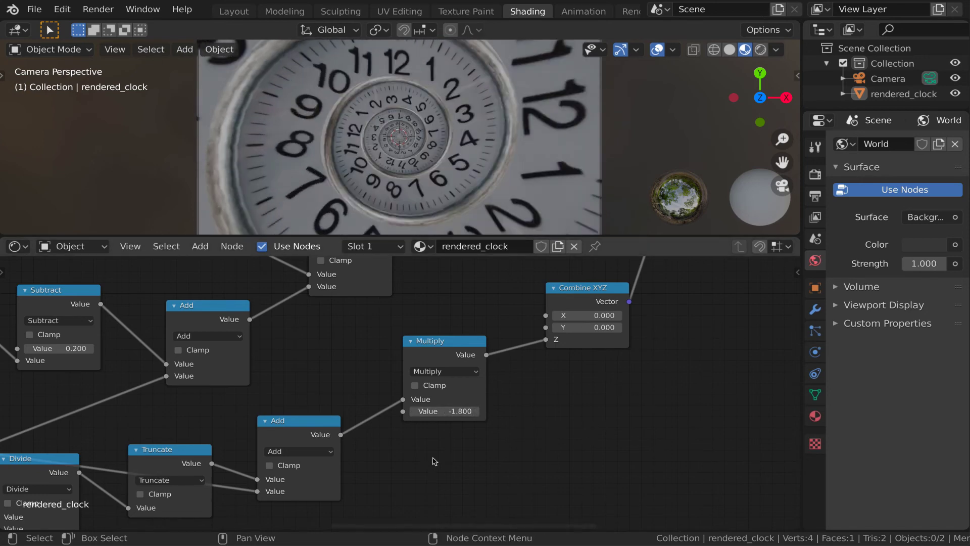
- Move the Emission and Material Output nodes farther from the rendered_clock.png image texture to make room between them
{"action": "scroll", "coordinate": [433, 458], "scroll_direction": "down", "scroll_amount": 6}
{"action": "middle_click_drag", "start_coordinate": [523, 461], "coordinate": [256, 459]}
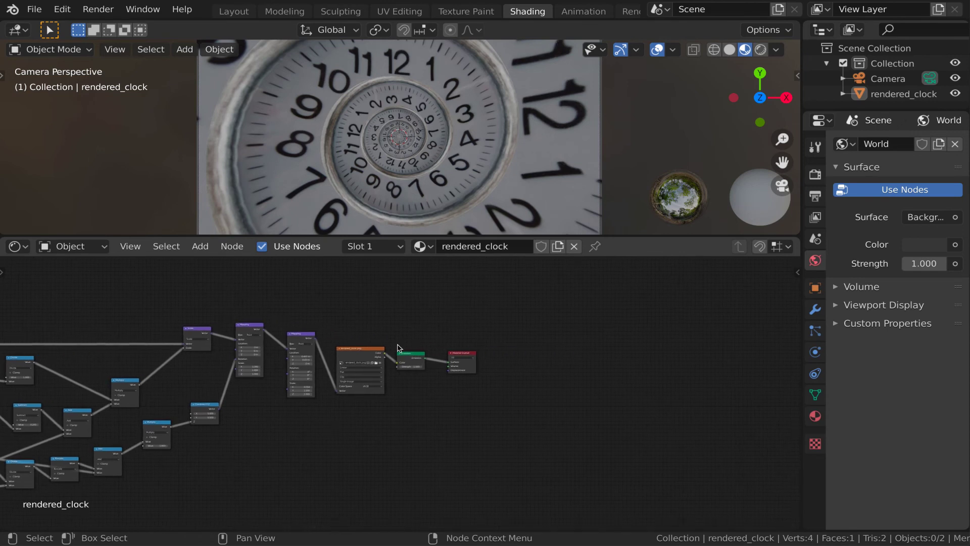
{"action": "scroll", "coordinate": [425, 388], "scroll_direction": "up", "scroll_amount": 5}
{"action": "scroll", "coordinate": [422, 386], "scroll_direction": "up", "scroll_amount": 3}
{"action": "left_click_drag", "start_coordinate": [406, 293], "coordinate": [571, 444]}
{"action": "key", "text": "g"}
{"action": "left_click", "coordinate": [735, 430]}
- Insert a Separate HSV node on the link between the image texture and Emission
{"action": "key", "text": "shift+a"}
{"action": "type", "text": "sep"}
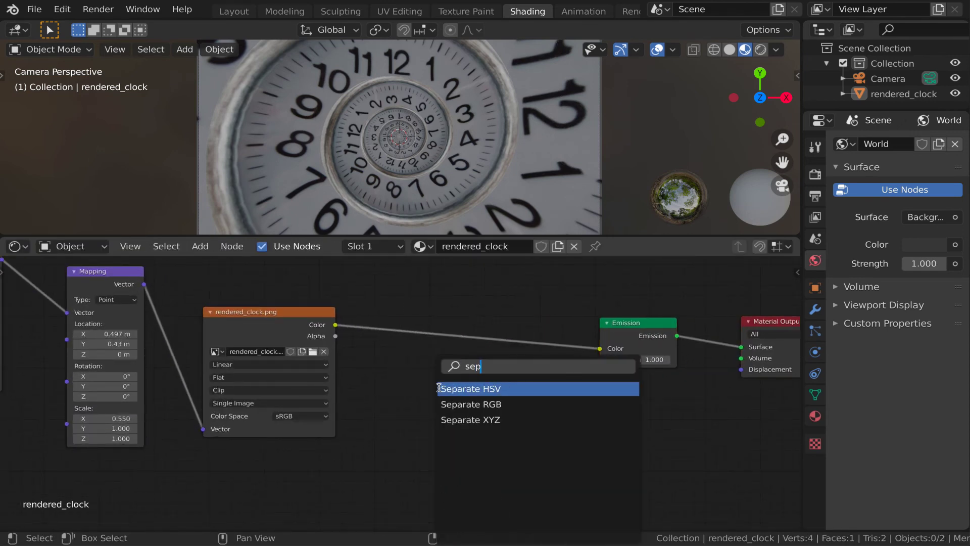
{"action": "left_click", "coordinate": [438, 388]}
{"action": "left_click", "coordinate": [378, 307]}
- Insert a Combine HSV node before Emission and link Separate HSV's S and V outputs to its matching inputs, leaving H free
{"action": "key", "text": "shift+a"}
{"action": "type", "text": "comb"}
{"action": "key", "text": "Return"}
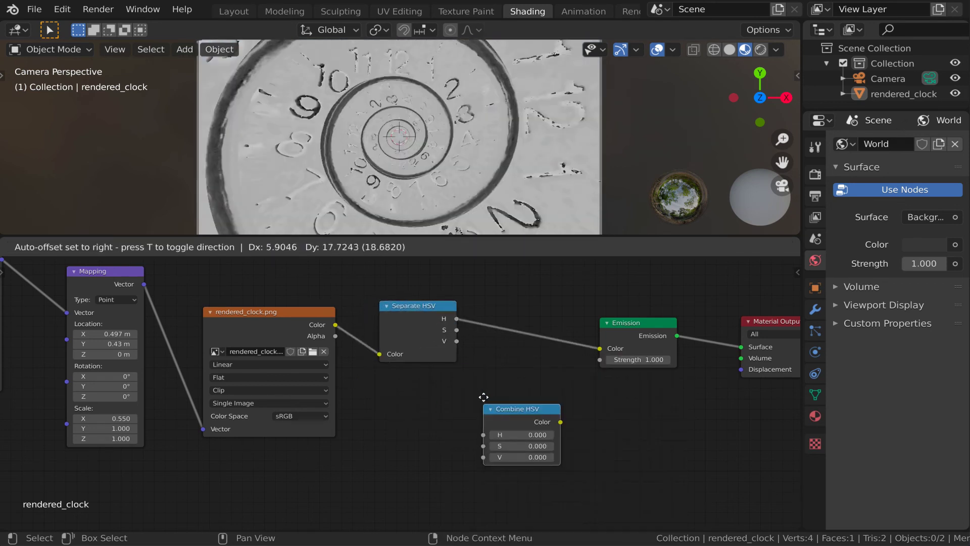
{"action": "left_click", "coordinate": [518, 310]}
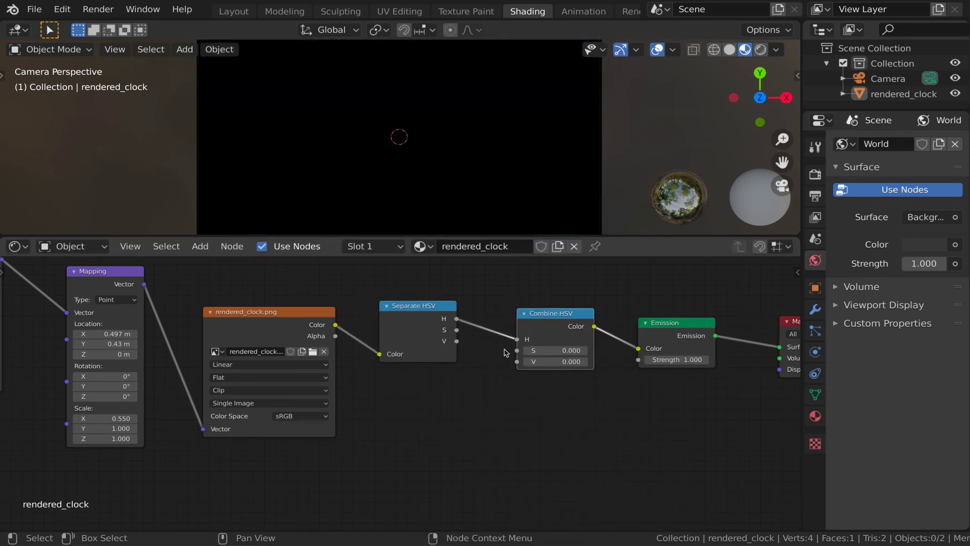
{"action": "mouse_move", "coordinate": [517, 339]}
{"action": "left_mouse_down"}
{"action": "mouse_move", "coordinate": [458, 332]}
{"action": "mouse_move", "coordinate": [517, 350]}
{"action": "left_mouse_up"}
{"action": "left_click_drag", "start_coordinate": [457, 342], "coordinate": [519, 363]}
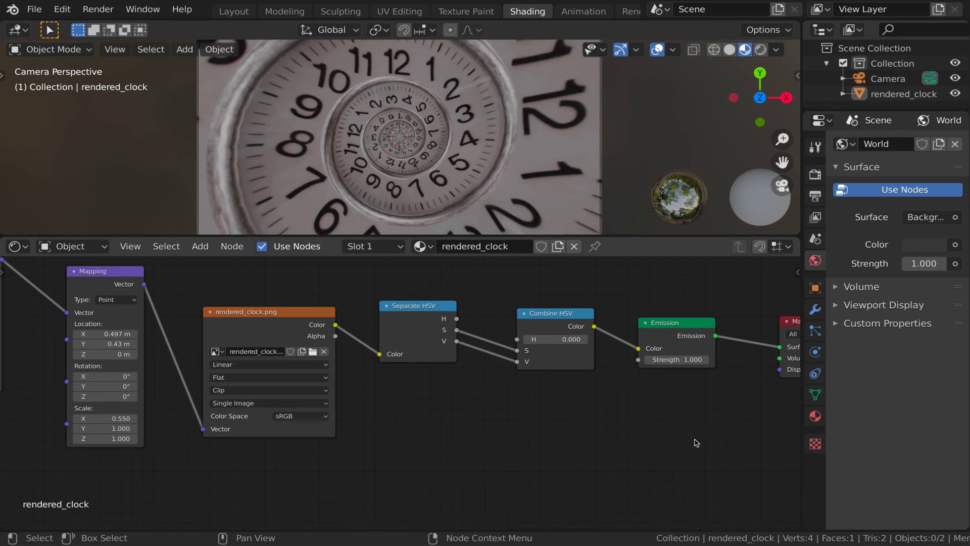
- Move the Combine HSV, Emission and Material Output nodes away from Separate HSV to open a gap
{"action": "middle_click_drag", "start_coordinate": [724, 429], "coordinate": [491, 438]}
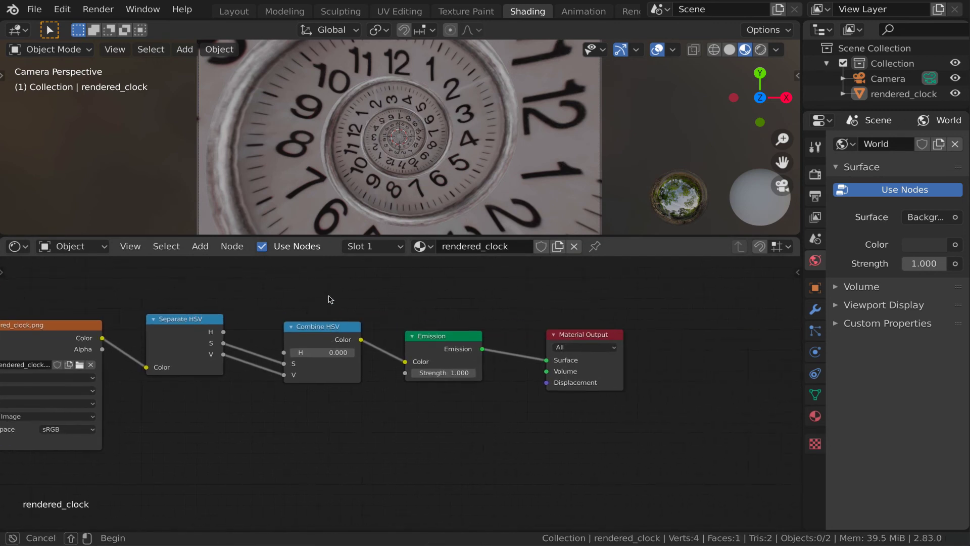
{"action": "key", "text": "g"}
{"action": "left_click", "coordinate": [656, 403]}
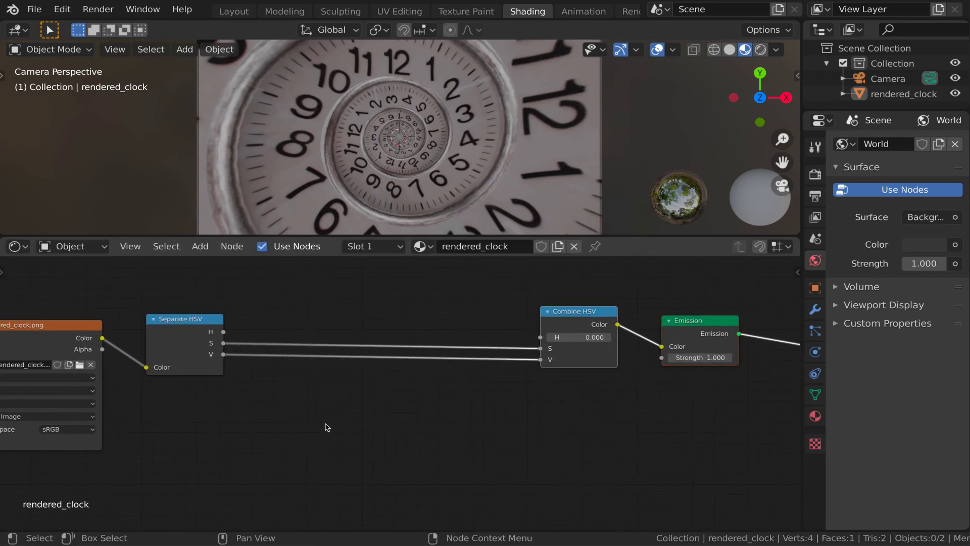
- Insert a Math node set to Multiply on the V link between Separate HSV and Combine HSV
{"action": "middle_click_drag", "start_coordinate": [324, 423], "coordinate": [541, 396]}
{"action": "key", "text": "q"}
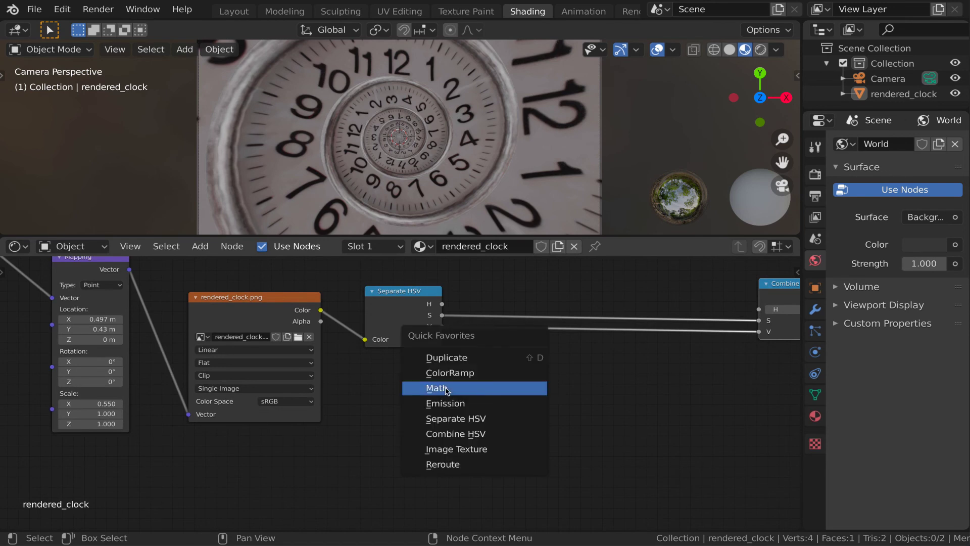
{"action": "left_click", "coordinate": [447, 390]}
{"action": "left_click", "coordinate": [475, 332]}
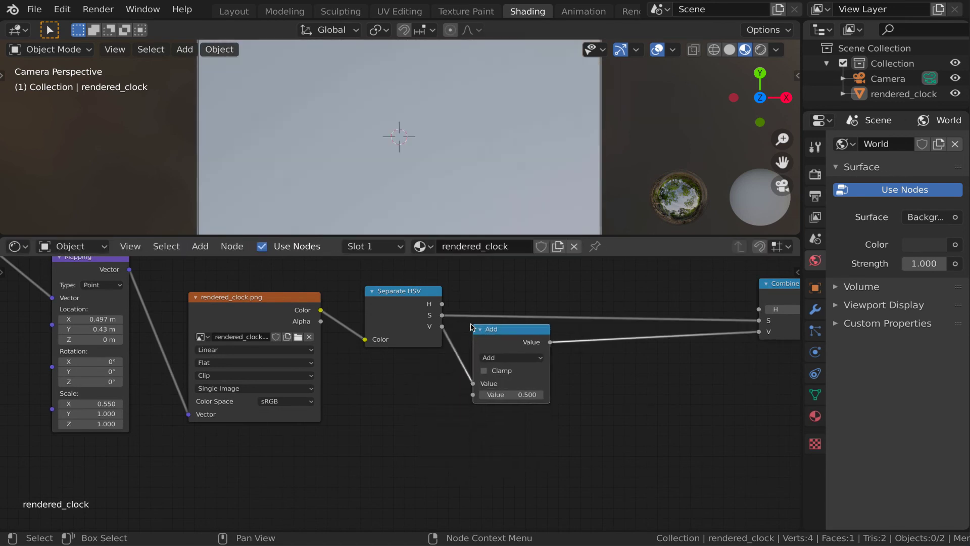
{"action": "left_click", "coordinate": [516, 359]}
{"action": "left_click", "coordinate": [514, 420]}
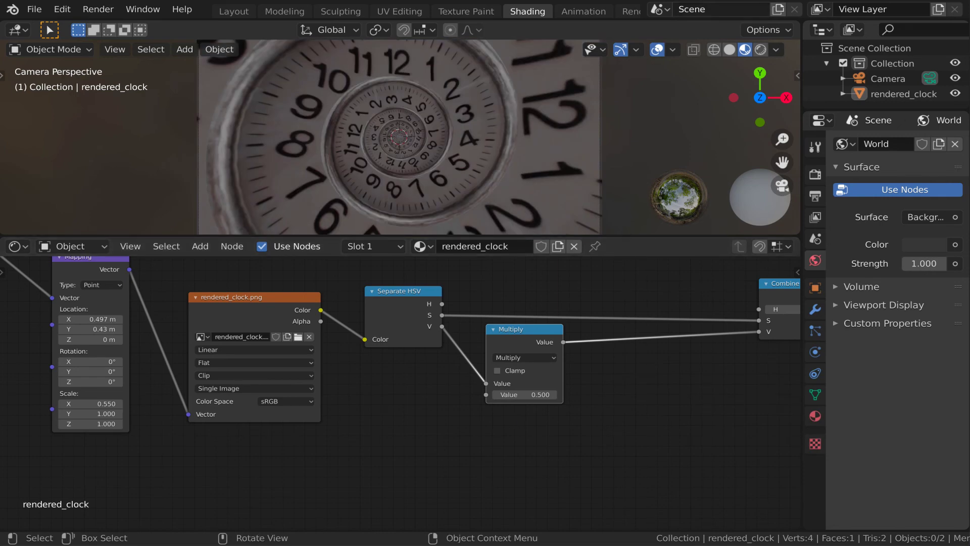
- Add a reroute and use it to connect the Modulo output to the second input of the V-channel Multiply node
{"action": "key", "text": "shift+a"}
{"action": "left_click", "coordinate": [488, 365]}
{"action": "left_click", "coordinate": [420, 433]}
{"action": "left_click_drag", "start_coordinate": [420, 433], "coordinate": [486, 395]}
{"action": "left_click_drag", "start_coordinate": [403, 427], "coordinate": [446, 455]}
{"action": "scroll", "coordinate": [424, 447], "scroll_direction": "down", "scroll_amount": 12}
{"action": "middle_click_drag", "start_coordinate": [406, 445], "coordinate": [681, 397]}
{"action": "key", "text": "g"}
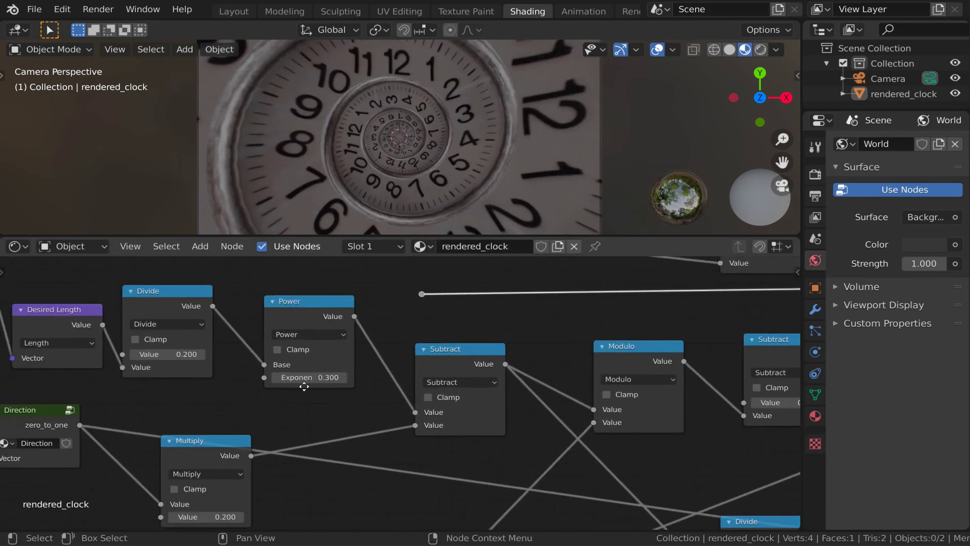
{"action": "key", "text": "g"}
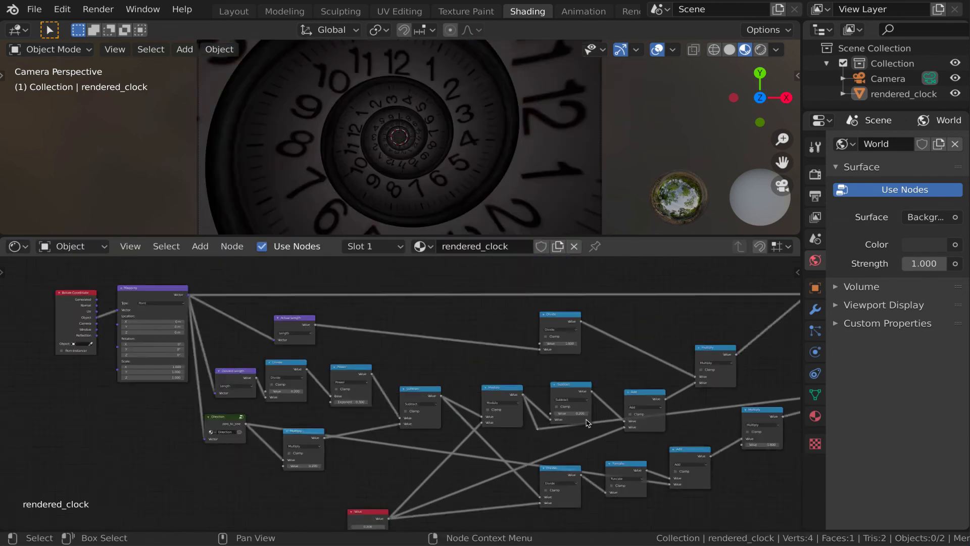
- Insert a ColorRamp between the V-channel Multiply and Combine HSV, and move its white stop to position 0.094
{"action": "scroll", "coordinate": [299, 327], "scroll_direction": "up", "scroll_amount": 4}
{"action": "middle_click_drag", "start_coordinate": [299, 328], "coordinate": [431, 345]}
{"action": "key", "text": "shift+a"}
{"action": "left_click", "coordinate": [621, 423]}
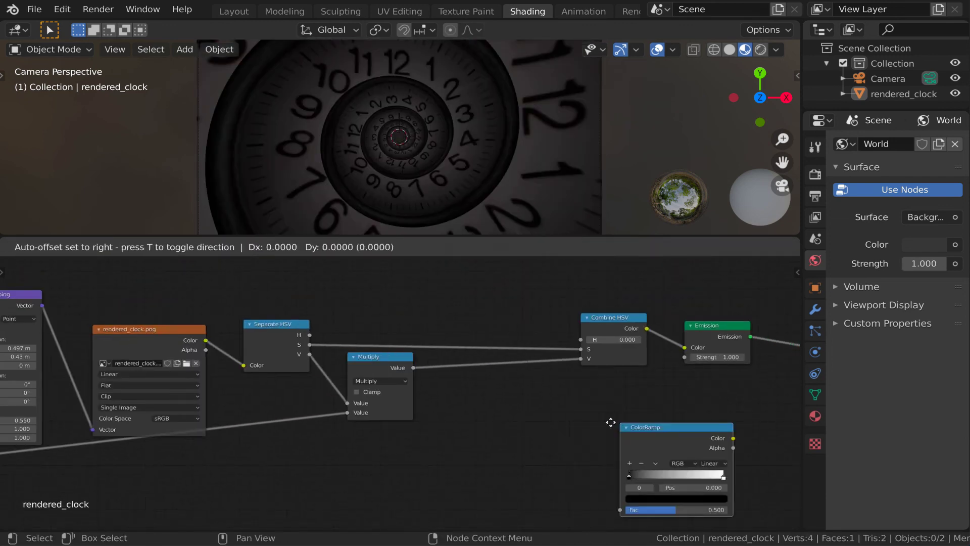
{"action": "left_click", "coordinate": [437, 359]}
{"action": "scroll", "coordinate": [481, 391], "scroll_direction": "up", "scroll_amount": 10}
{"action": "left_click_drag", "start_coordinate": [644, 440], "coordinate": [440, 439]}
{"action": "scroll", "coordinate": [699, 424], "scroll_direction": "down", "scroll_amount": 10}
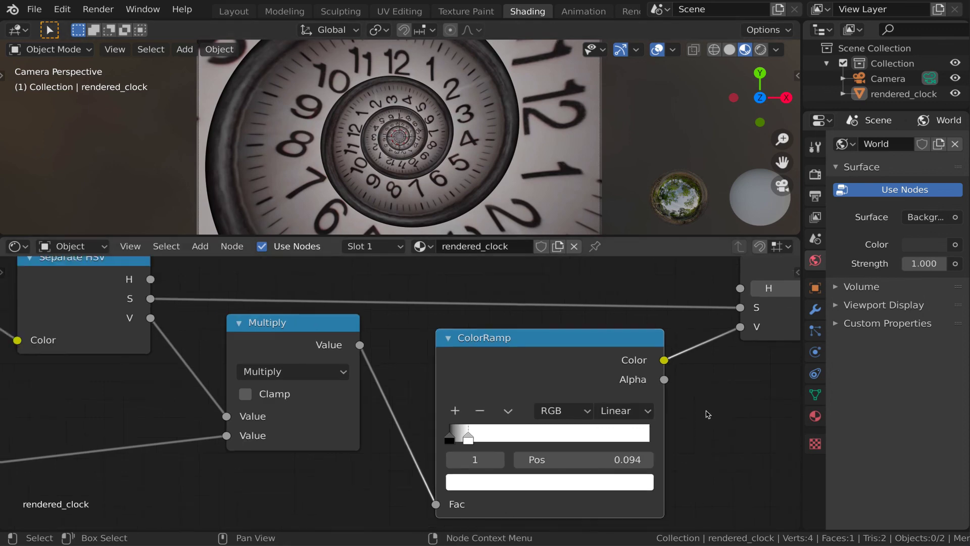
- Add a second Direction node group above the Mapping nodes and feed it the Vector output of the Mapping before the last one
{"action": "middle_click_drag", "start_coordinate": [155, 329], "coordinate": [494, 376]}
{"action": "scroll", "coordinate": [384, 331], "scroll_direction": "up", "scroll_amount": 3}
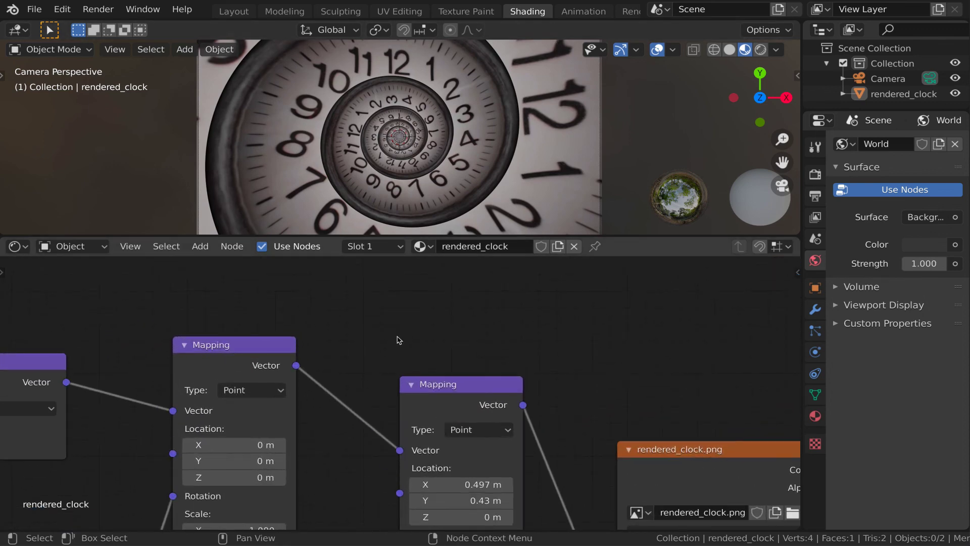
{"action": "key", "text": "shift+a"}
{"action": "type", "text": "Dir"}
{"action": "key", "text": "Return"}
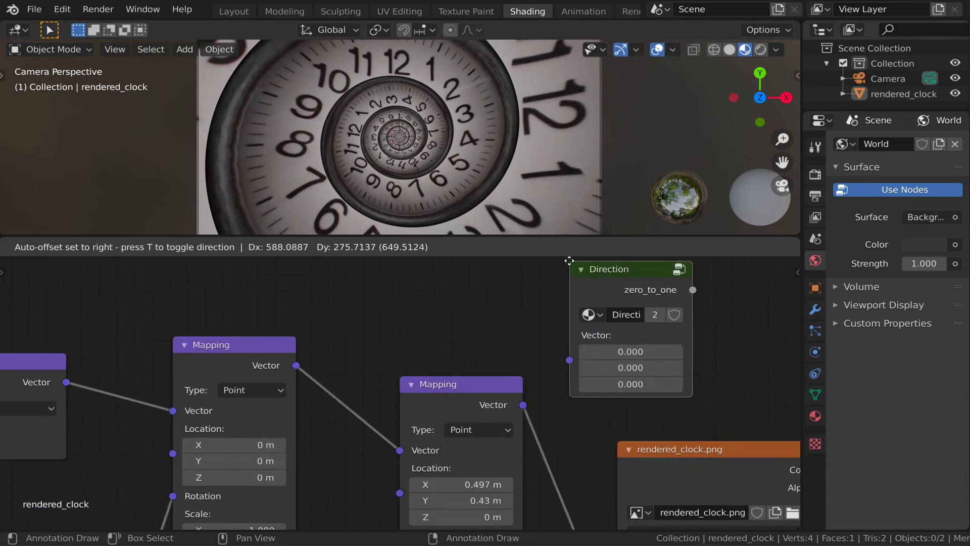
{"action": "left_click_drag", "start_coordinate": [569, 261], "coordinate": [561, 284]}
{"action": "left_click_drag", "start_coordinate": [297, 365], "coordinate": [561, 382]}
{"action": "left_click_drag", "start_coordinate": [629, 291], "coordinate": [585, 276]}
- Connect the new Direction group's zero_to_one output to Combine HSV's H input and place the group above Separate HSV
{"action": "scroll", "coordinate": [679, 384], "scroll_direction": "down", "scroll_amount": 6}
{"action": "middle_click_drag", "start_coordinate": [594, 375], "coordinate": [380, 370]}
{"action": "middle_click_drag", "start_coordinate": [764, 429], "coordinate": [582, 387]}
{"action": "left_click_drag", "start_coordinate": [122, 291], "coordinate": [539, 335]}
{"action": "left_click_drag", "start_coordinate": [597, 341], "coordinate": [749, 409]}
{"action": "left_click_drag", "start_coordinate": [570, 331], "coordinate": [366, 299]}
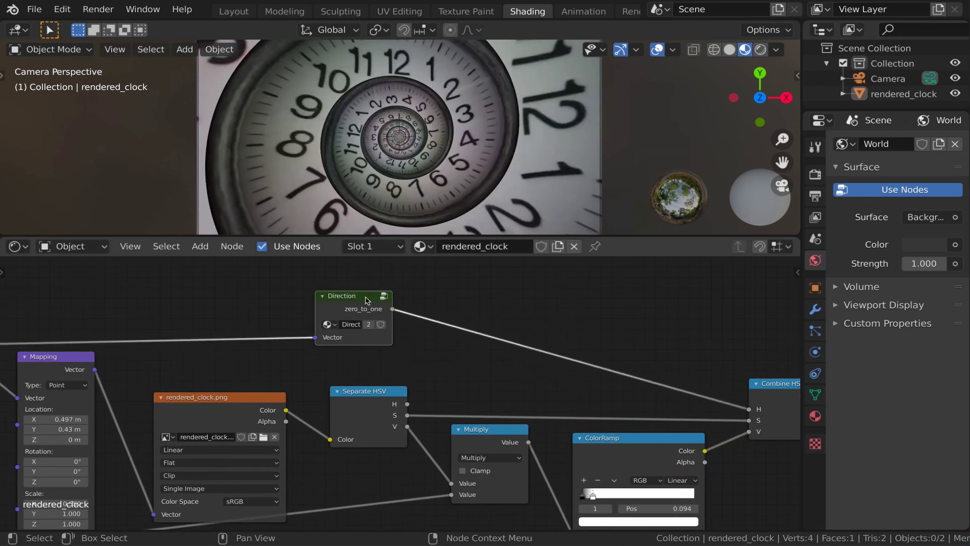
- Move the Combine HSV, Emission and Material Output nodes up and farther from the ColorRamp to free space
{"action": "scroll", "coordinate": [747, 494], "scroll_direction": "down", "scroll_amount": 2}
{"action": "scroll", "coordinate": [747, 493], "scroll_direction": "down", "scroll_amount": 3}
{"action": "middle_click_drag", "start_coordinate": [753, 492], "coordinate": [490, 455]}
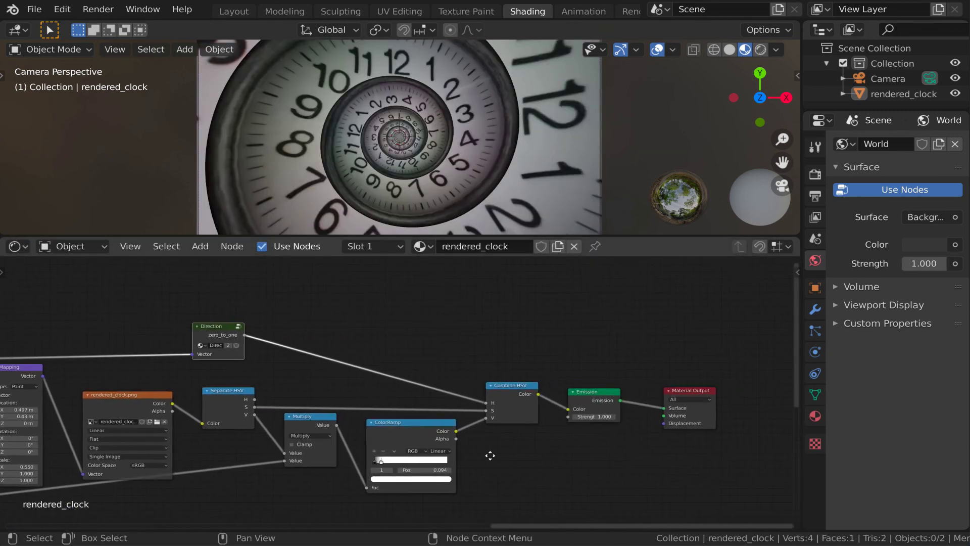
{"action": "left_click_drag", "start_coordinate": [503, 351], "coordinate": [726, 470]}
{"action": "key", "text": "g"}
{"action": "left_click", "coordinate": [660, 403]}
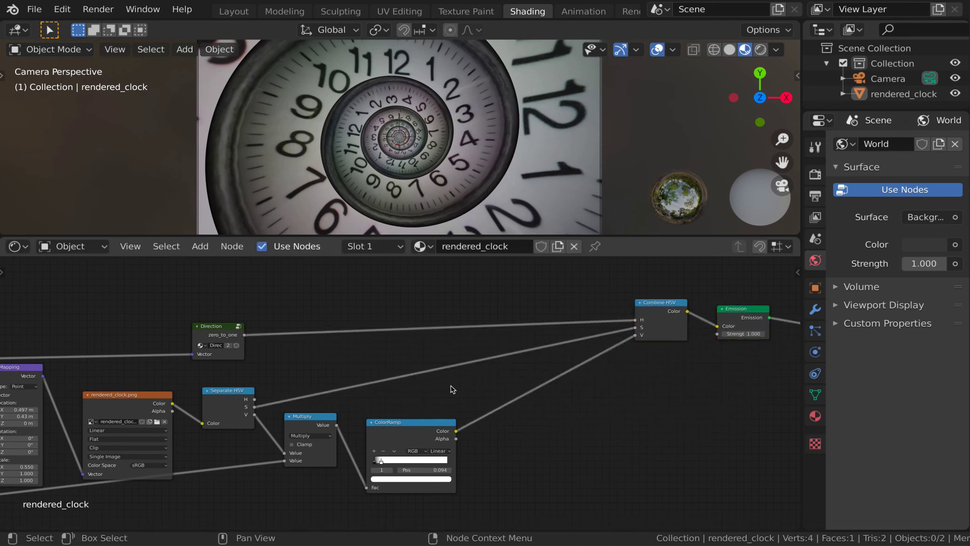
- Insert a ColorRamp on the S link into Combine HSV and move its white stop to position 0.139
{"action": "scroll", "coordinate": [450, 390], "scroll_direction": "up", "scroll_amount": 3}
{"action": "key", "text": "q"}
{"action": "left_click", "coordinate": [453, 386]}
{"action": "left_click", "coordinate": [411, 335]}
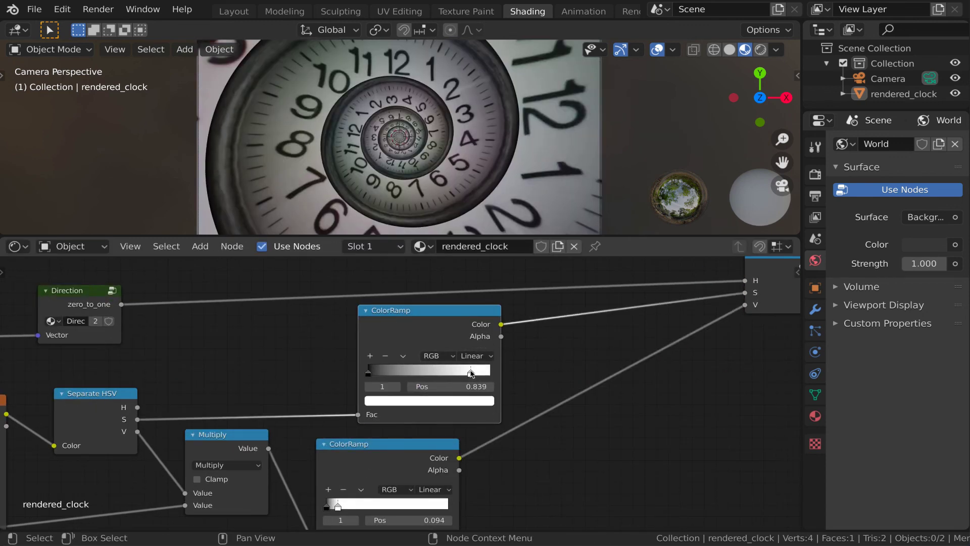
{"action": "left_click_drag", "start_coordinate": [414, 372], "coordinate": [381, 374]}
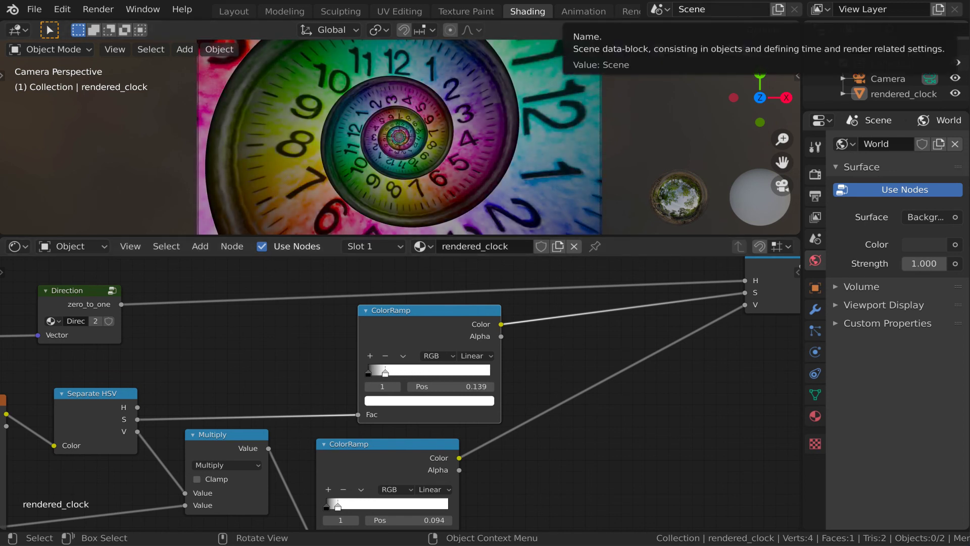